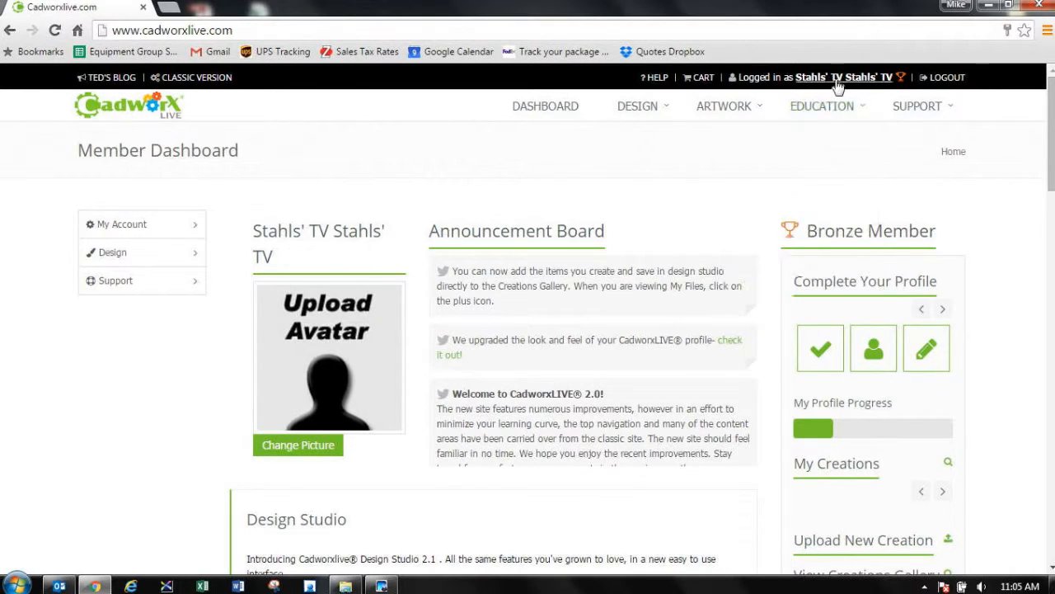
Step: Launch Easy Teams from the CadworxLIVE member dashboard
{"action": "mouse_move", "coordinate": [858, 121]}
{"action": "mouse_move", "coordinate": [664, 115]}
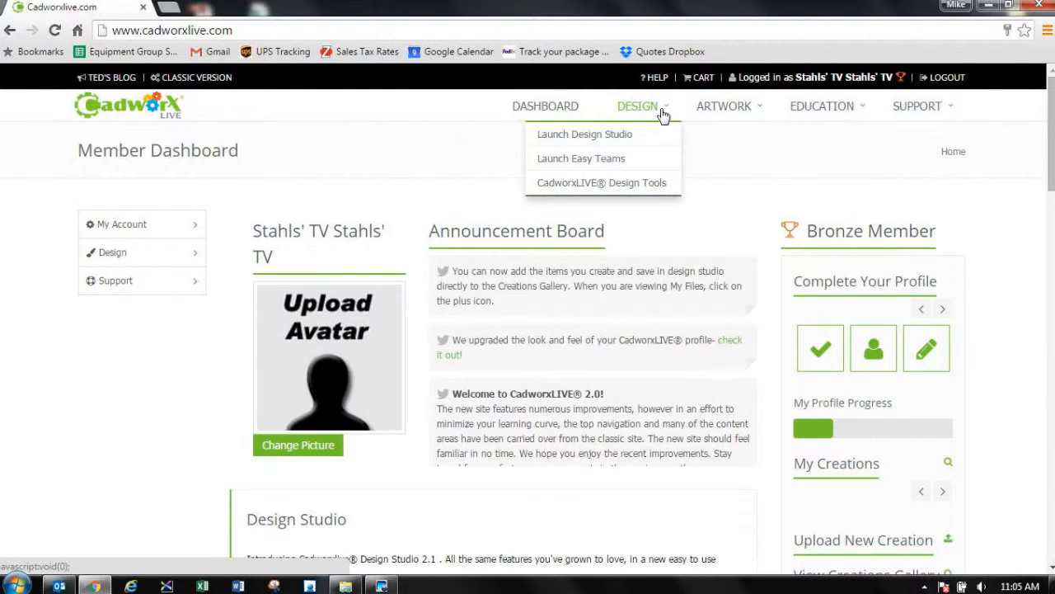
{"action": "left_click", "coordinate": [605, 163]}
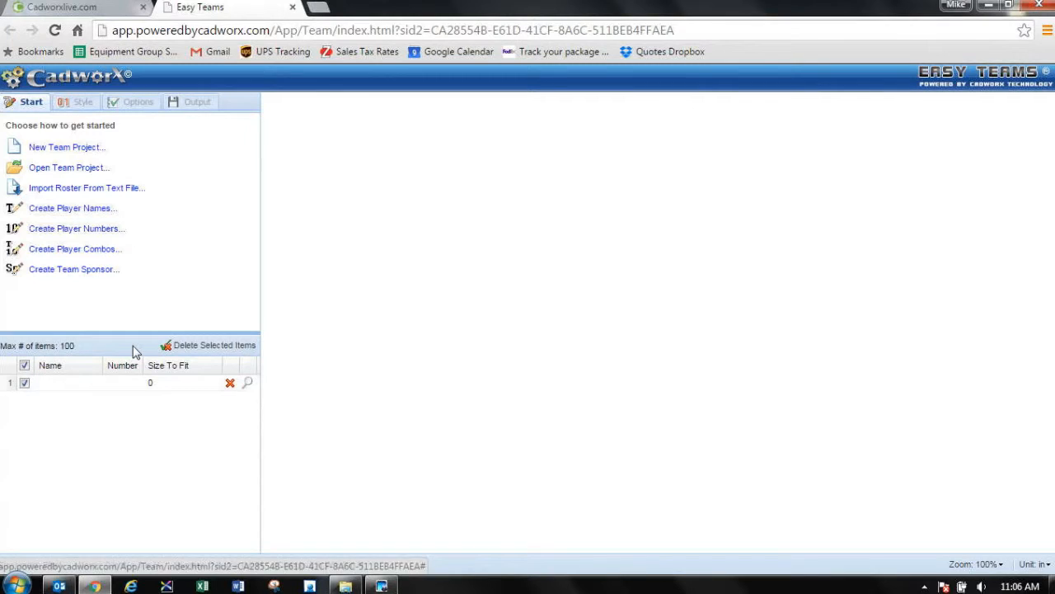
Step: Enter the first player's surname in capitals with number 33 in the roster, leaving the size to fit at its default
{"action": "left_click", "coordinate": [49, 384]}
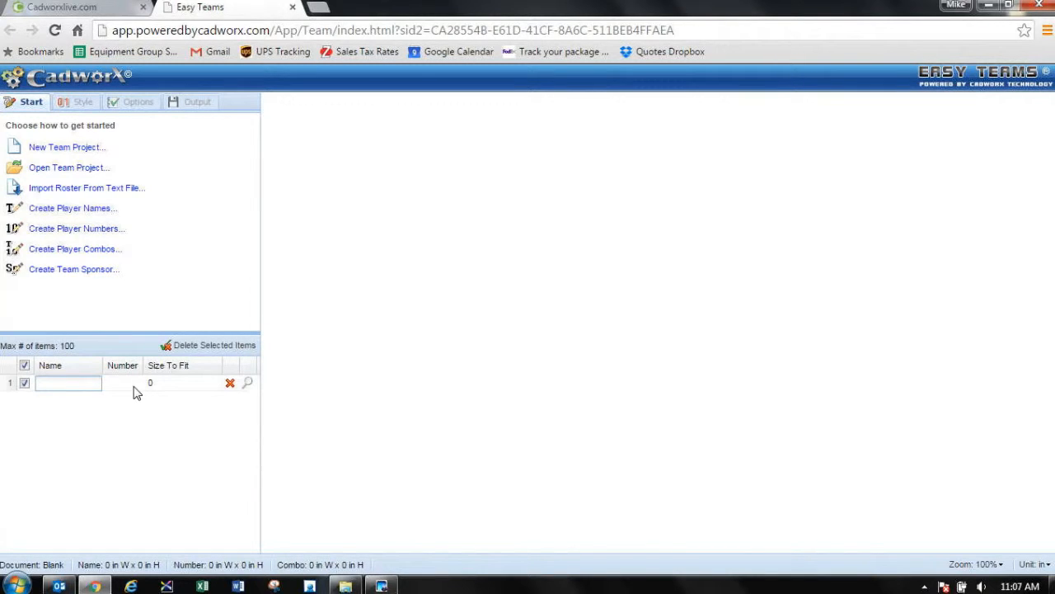
{"action": "type", "text": "ROBINSON"}
{"action": "left_click", "coordinate": [135, 385]}
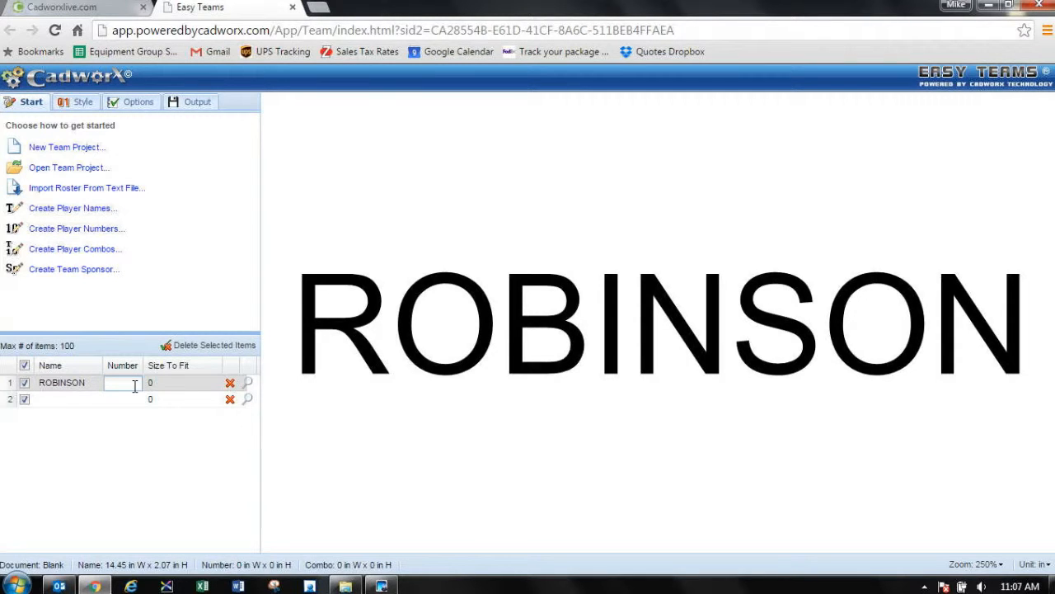
{"action": "type", "text": "33"}
{"action": "key", "text": "Tab"}
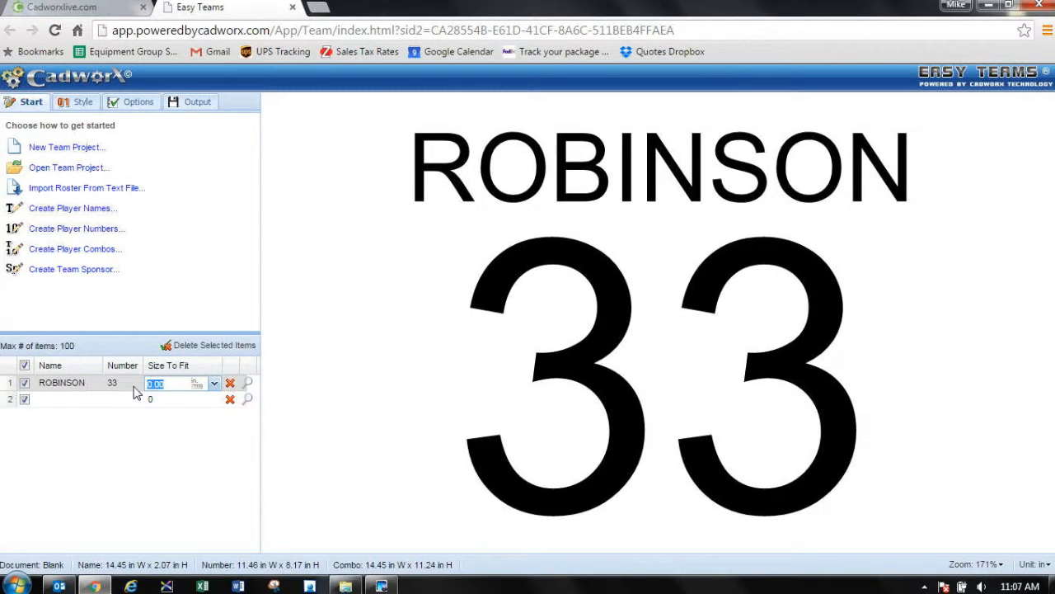
{"action": "key", "text": "Tab"}
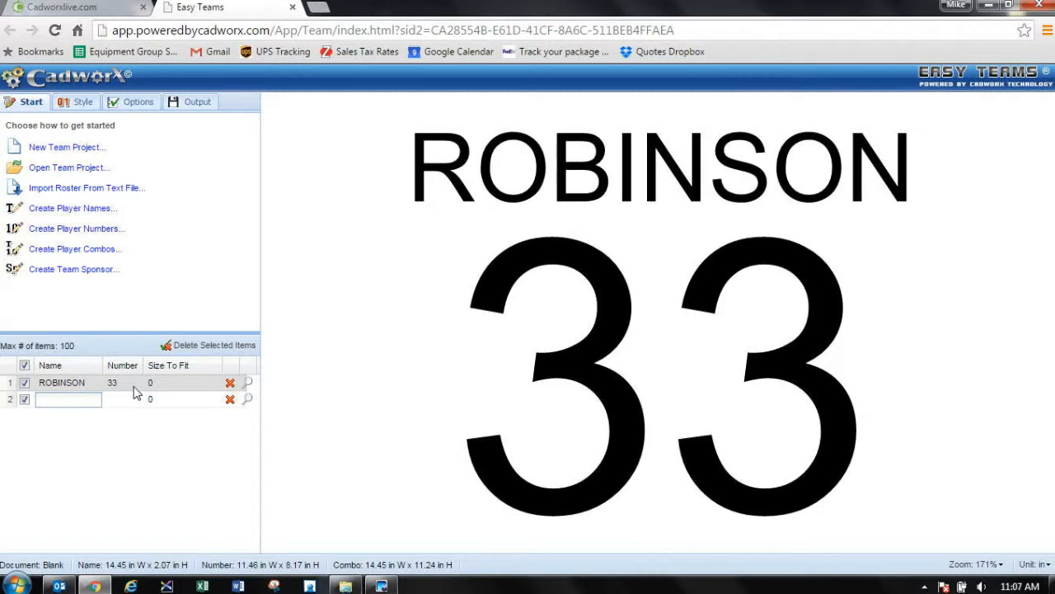
Step: Add the second player's surname in capitals with number 9 to the roster
{"action": "type", "text": "KOVAL"}
{"action": "key", "text": "Tab"}
{"action": "type", "text": "9"}
{"action": "key", "text": "Tab"}
{"action": "key", "text": "Tab"}
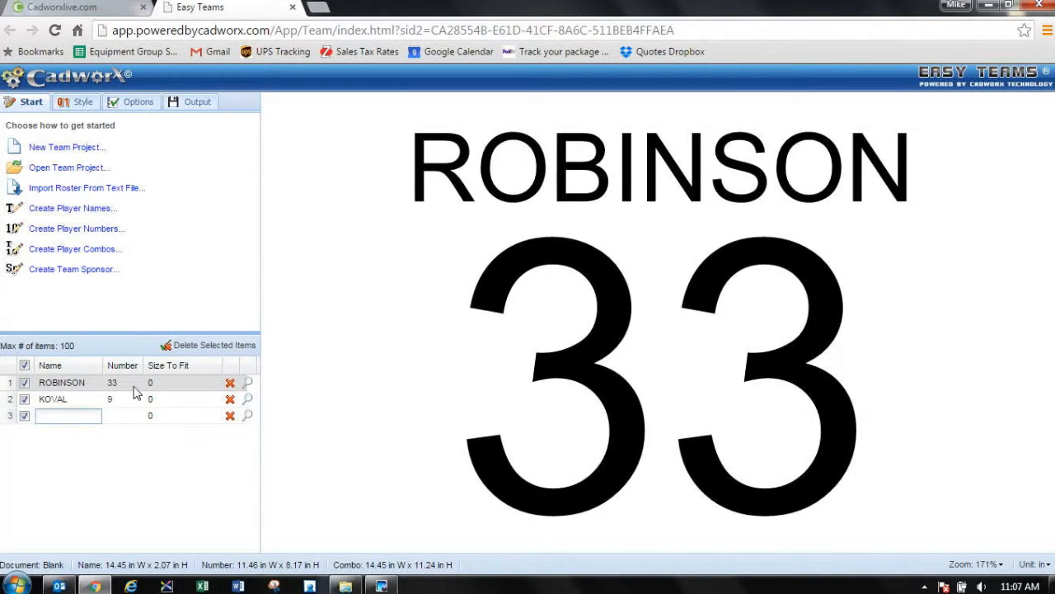
Step: Add the third player's surname in capitals with number 24, and preview the second and third roster entries
{"action": "type", "text": "SMITH"}
{"action": "key", "text": "Tab"}
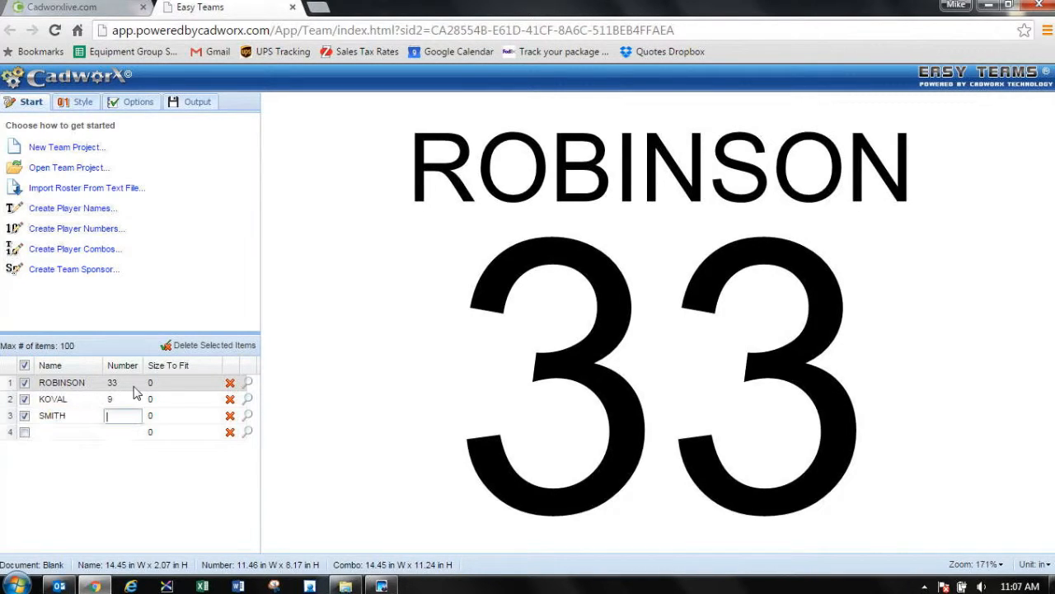
{"action": "type", "text": "4"}
{"action": "key", "text": "BackSpace"}
{"action": "type", "text": "24"}
{"action": "key", "text": "Tab"}
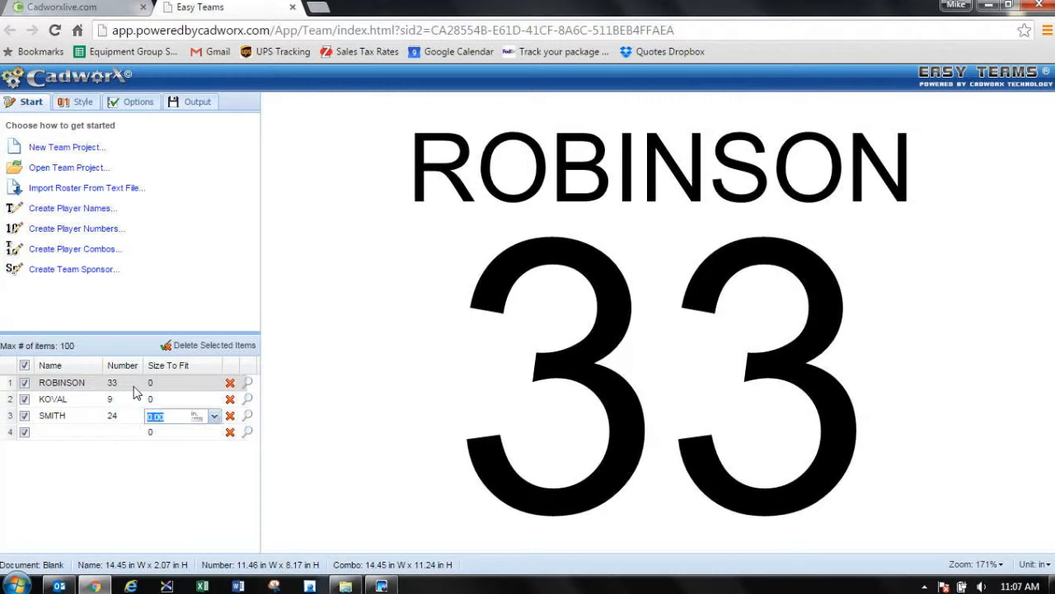
{"action": "key", "text": "Tab"}
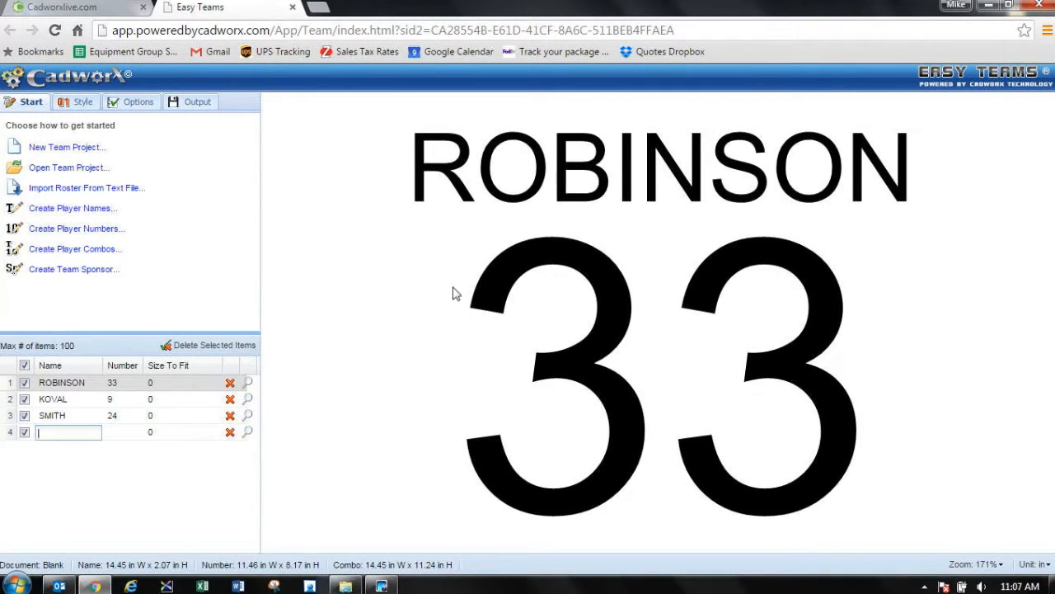
{"action": "left_click", "coordinate": [249, 400]}
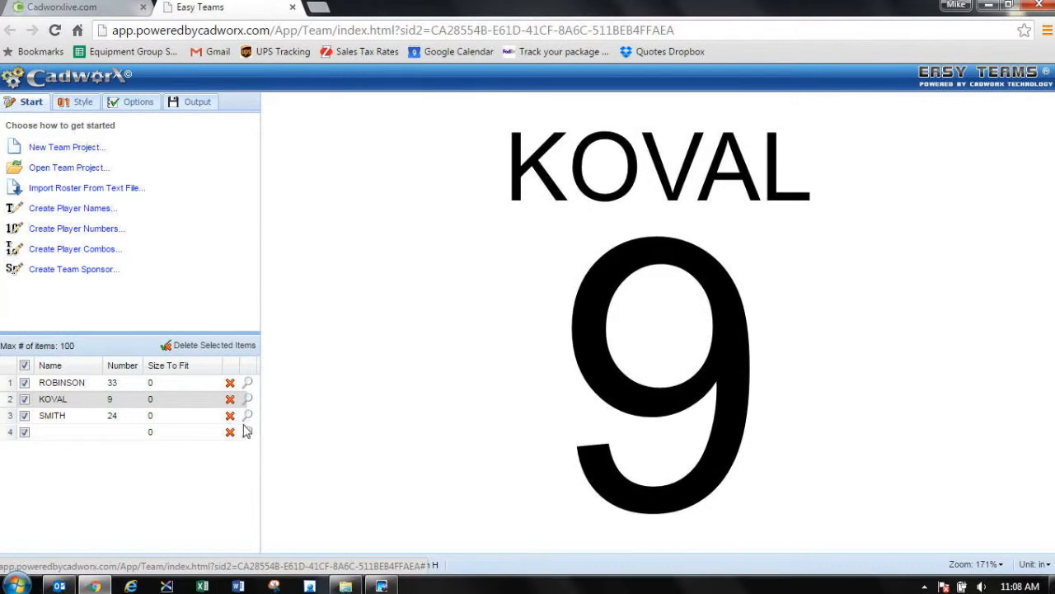
{"action": "left_click", "coordinate": [248, 418]}
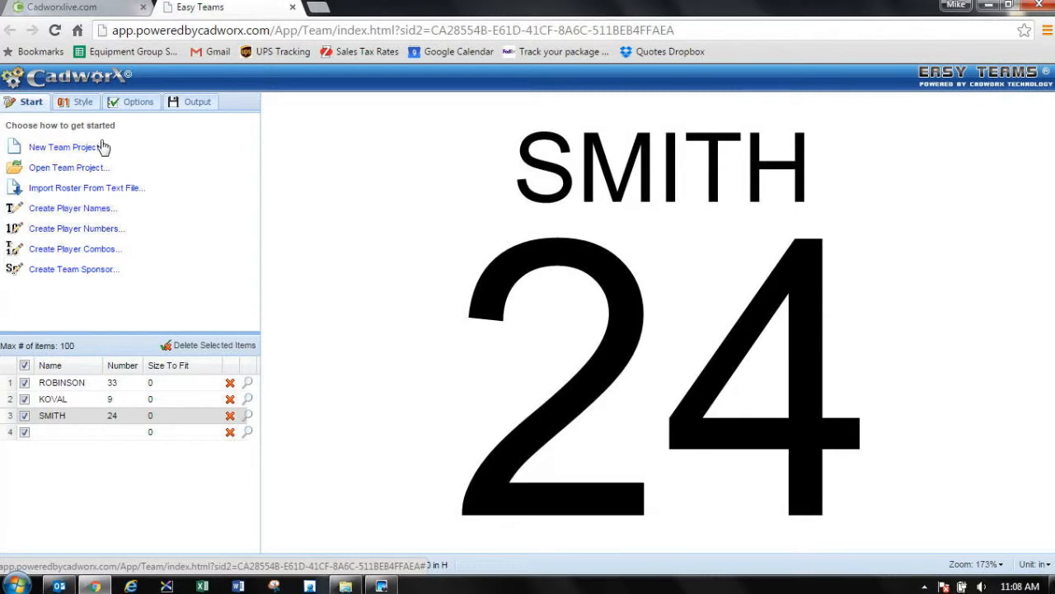
Step: Apply the plain arched name quick style, third in the first row, to all selected roster items
{"action": "left_click", "coordinate": [76, 103]}
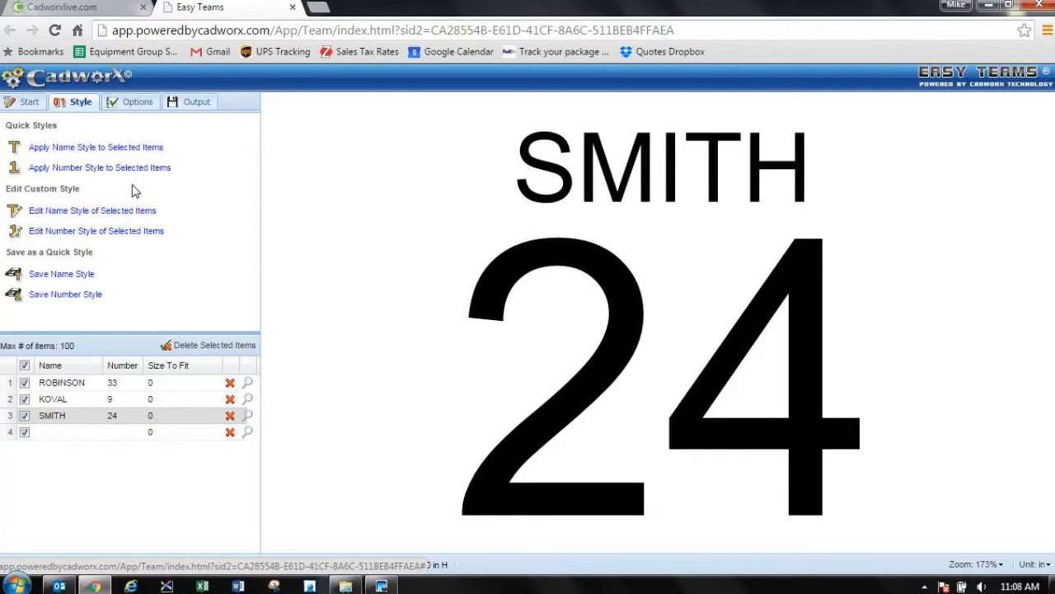
{"action": "left_click", "coordinate": [93, 149]}
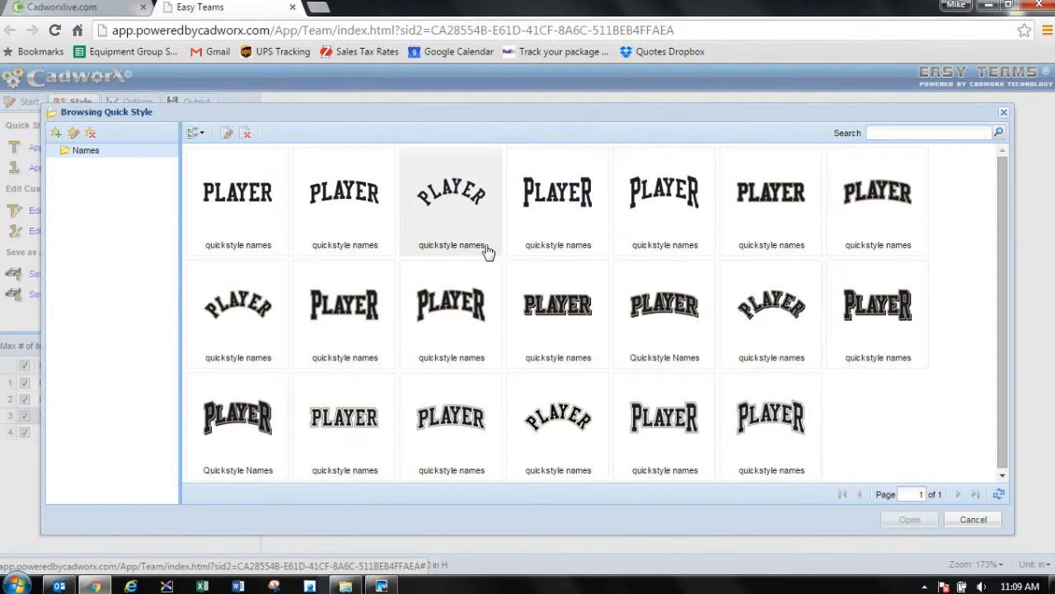
{"action": "left_click", "coordinate": [450, 214]}
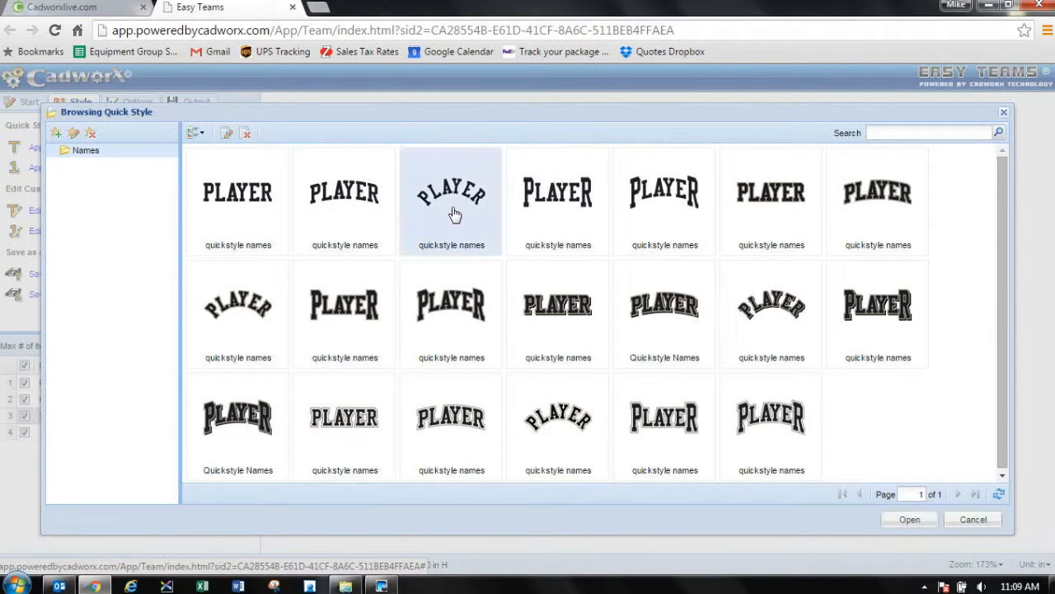
{"action": "left_click", "coordinate": [908, 522]}
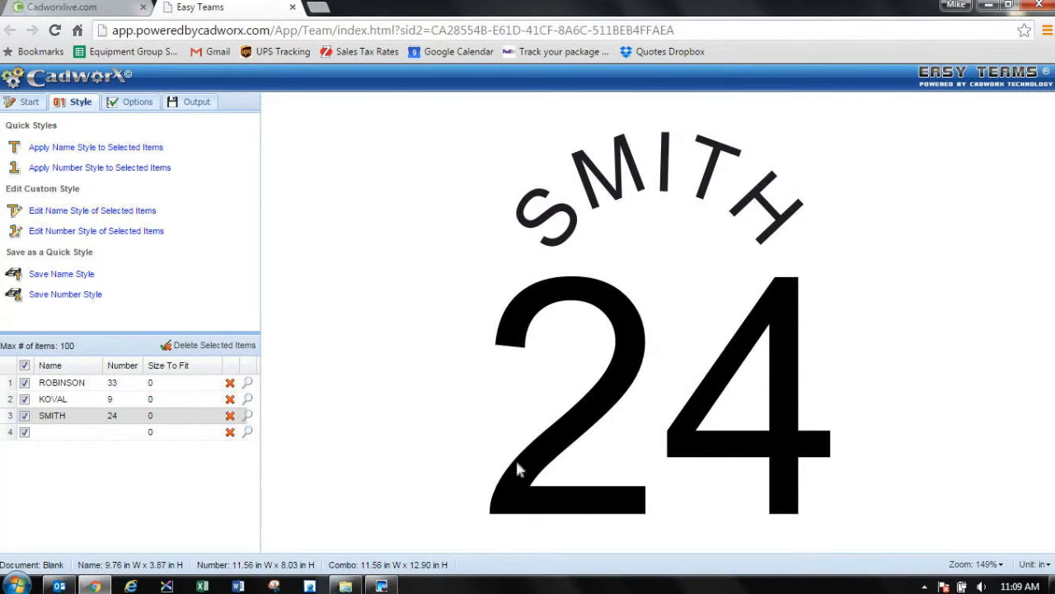
Step: Preview each roster player in turn to check the arched name style, ending on the first player
{"action": "left_click", "coordinate": [250, 386]}
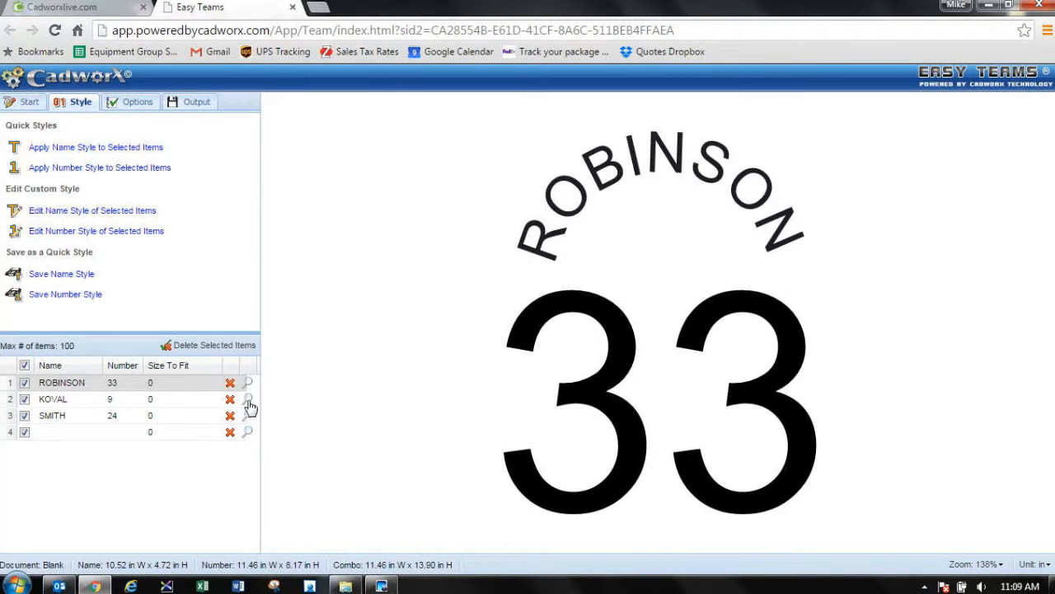
{"action": "left_click", "coordinate": [248, 401]}
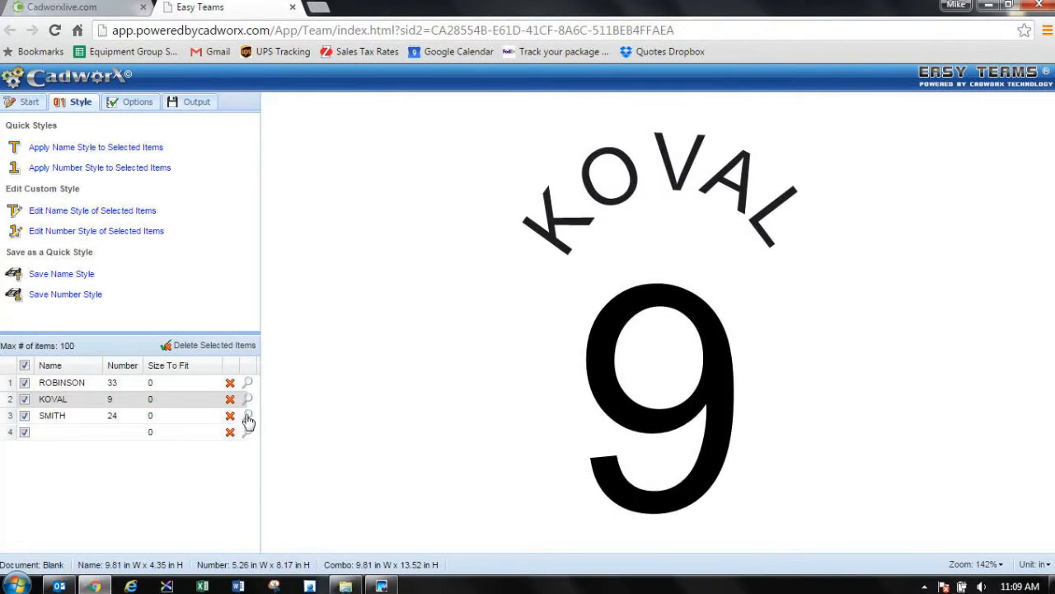
{"action": "left_click", "coordinate": [252, 417]}
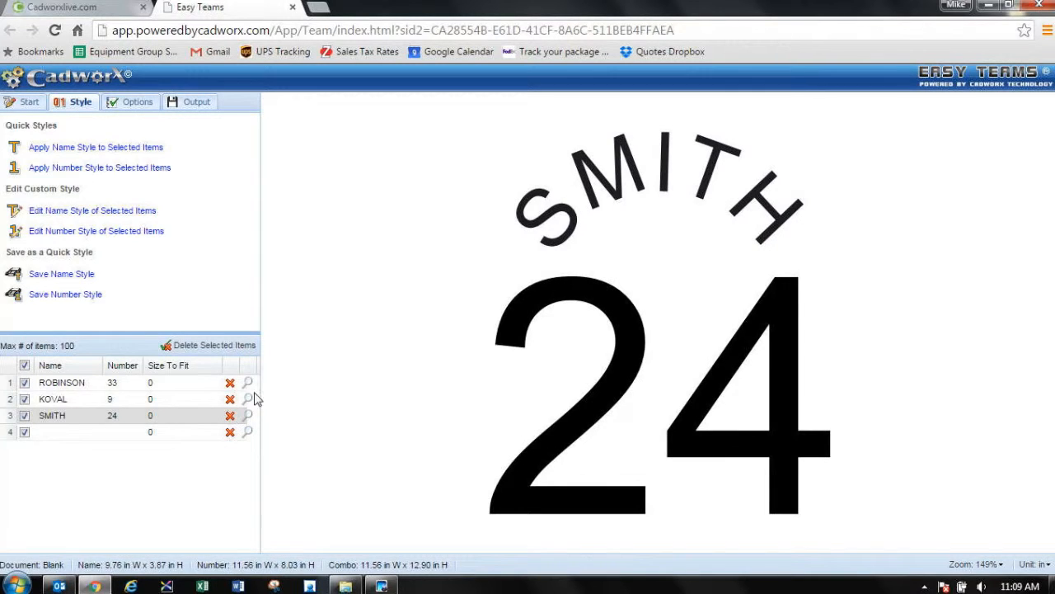
{"action": "left_click", "coordinate": [247, 384]}
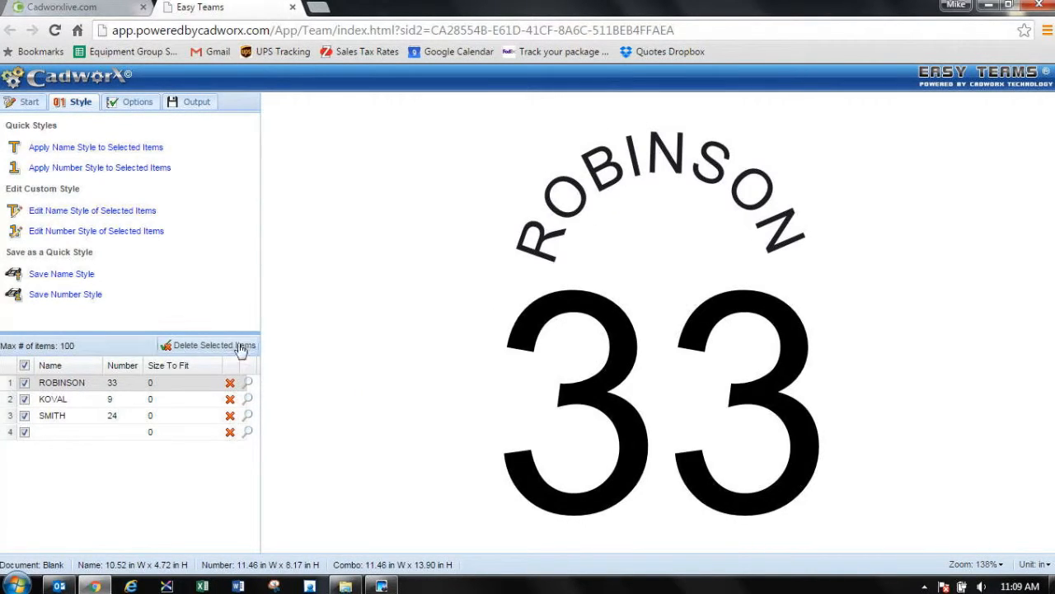
Step: Apply the first plain number quick style to all selected items and check it on the first two players
{"action": "left_click", "coordinate": [148, 169]}
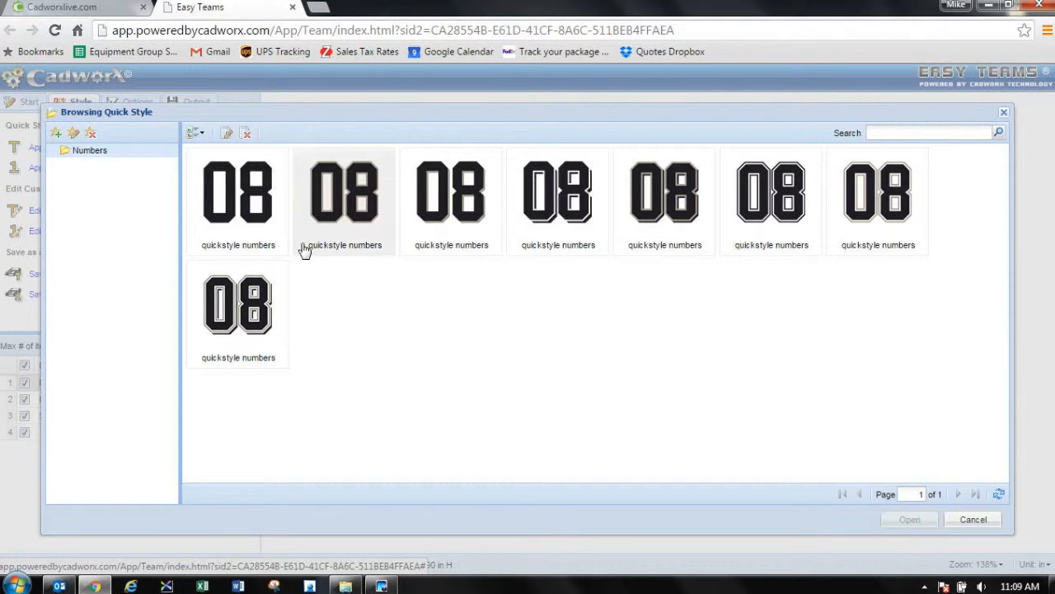
{"action": "left_click", "coordinate": [247, 211]}
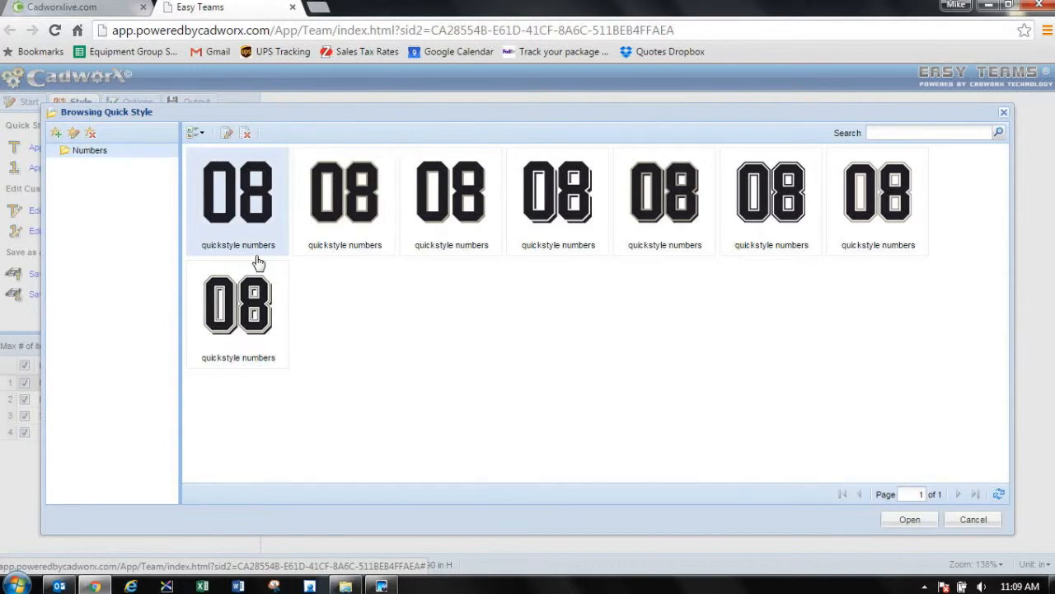
{"action": "left_click", "coordinate": [910, 524]}
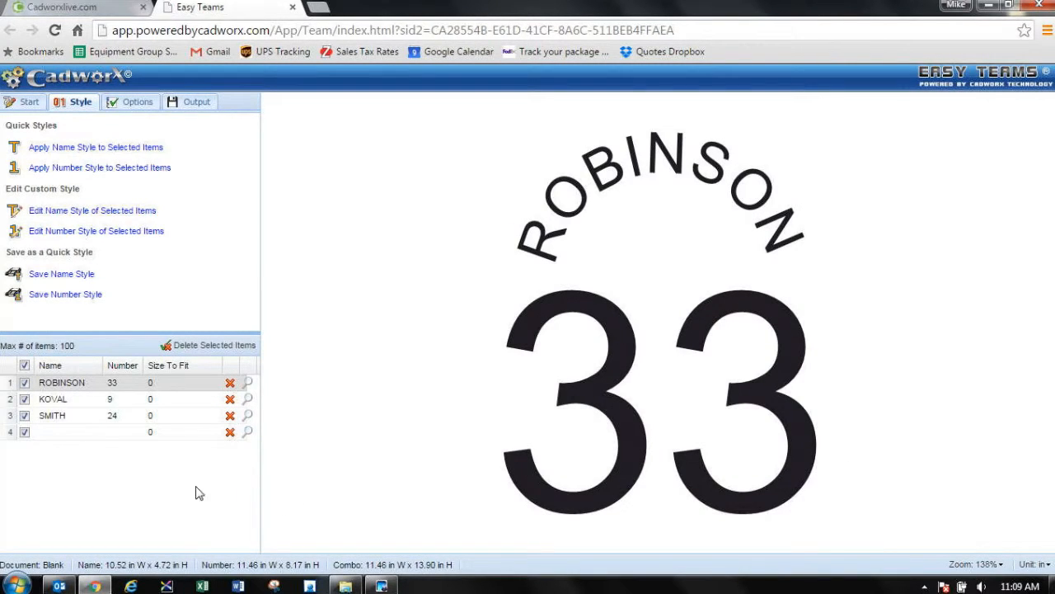
{"action": "left_click", "coordinate": [248, 400]}
{"action": "left_click", "coordinate": [248, 384]}
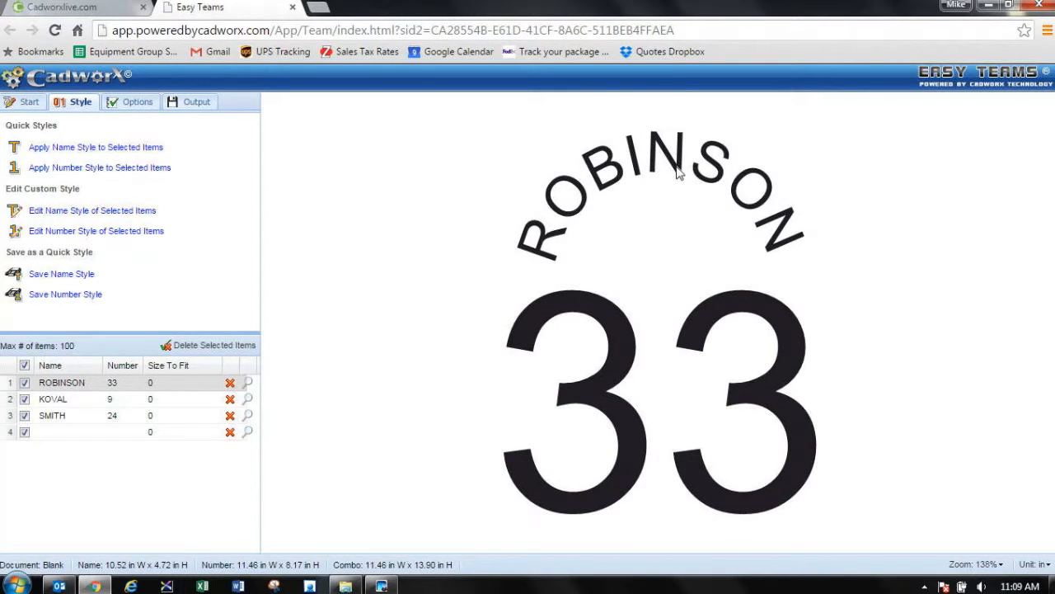
Step: Open the first player's arched name for editing, browse the font categories, and set its font to Stahls Varsity from Mcaa
{"action": "double_click", "coordinate": [614, 165]}
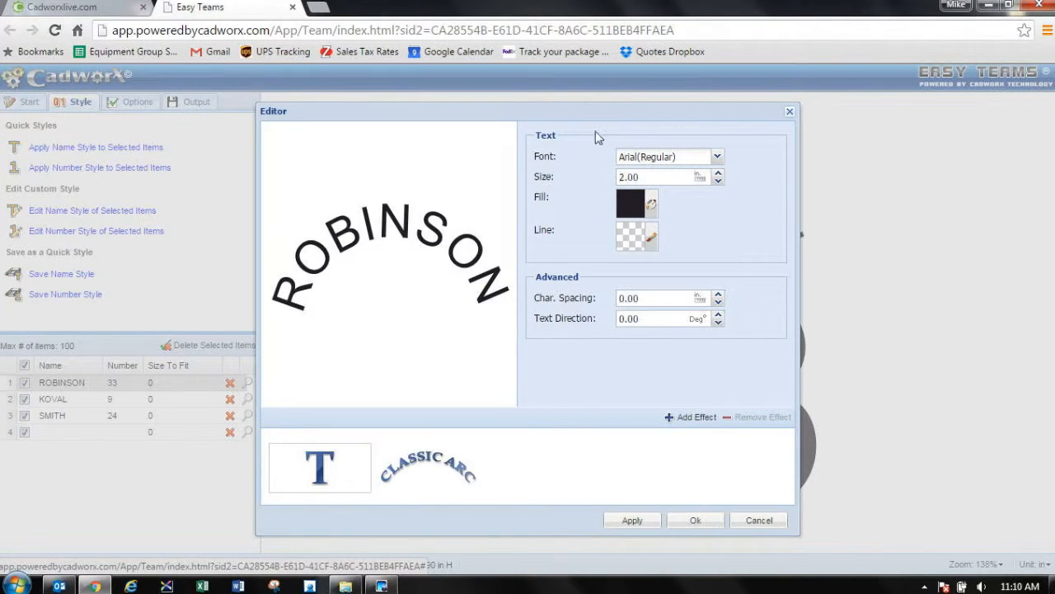
{"action": "left_click", "coordinate": [717, 157]}
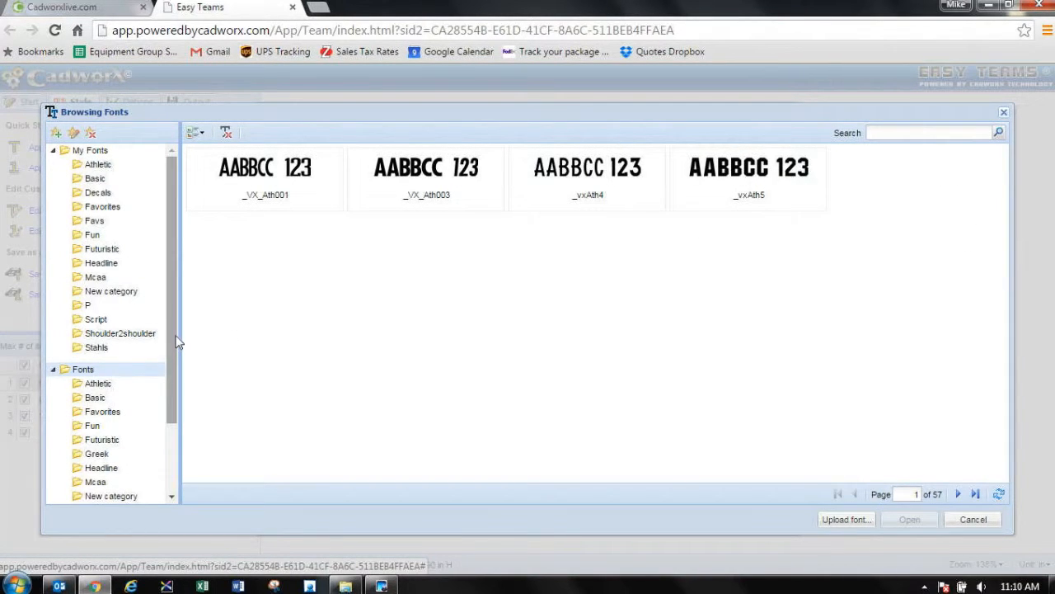
{"action": "left_click_drag", "start_coordinate": [174, 343], "coordinate": [169, 418]}
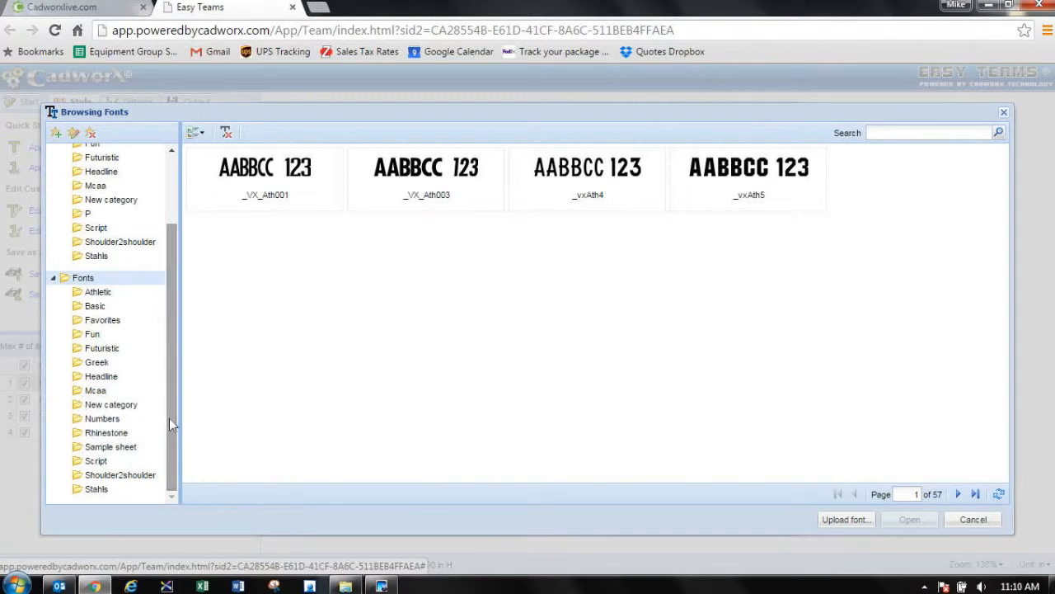
{"action": "left_click", "coordinate": [97, 292]}
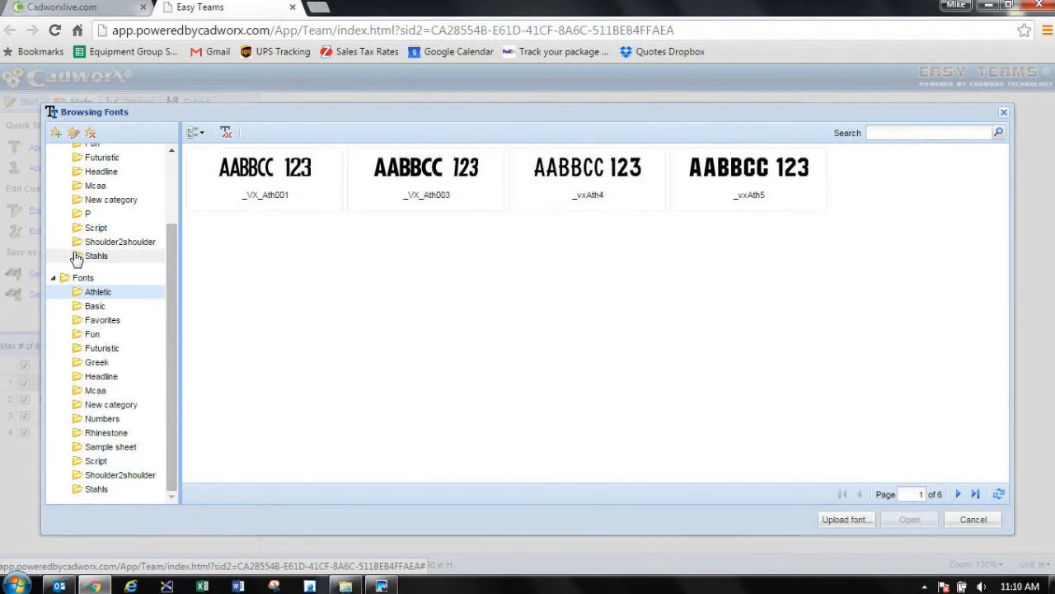
{"action": "left_click", "coordinate": [103, 307]}
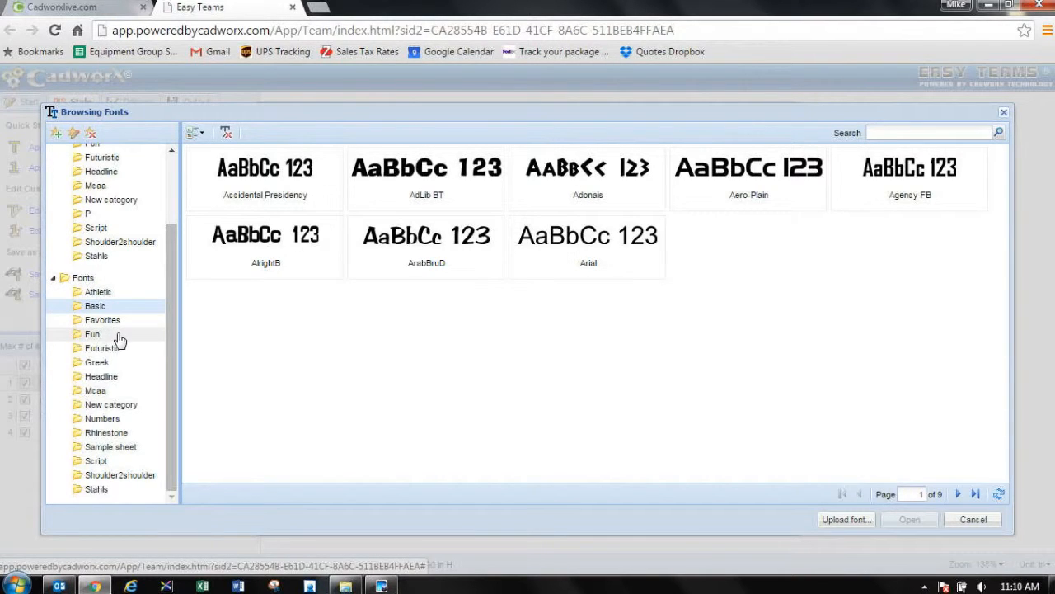
{"action": "left_click", "coordinate": [110, 336]}
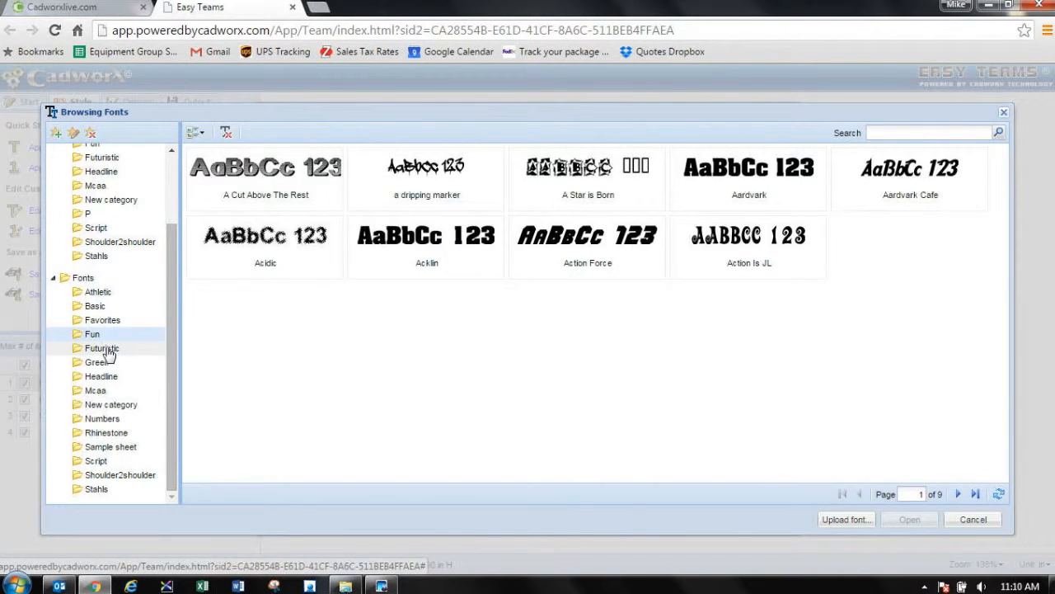
{"action": "left_click", "coordinate": [110, 351]}
{"action": "left_click", "coordinate": [105, 393]}
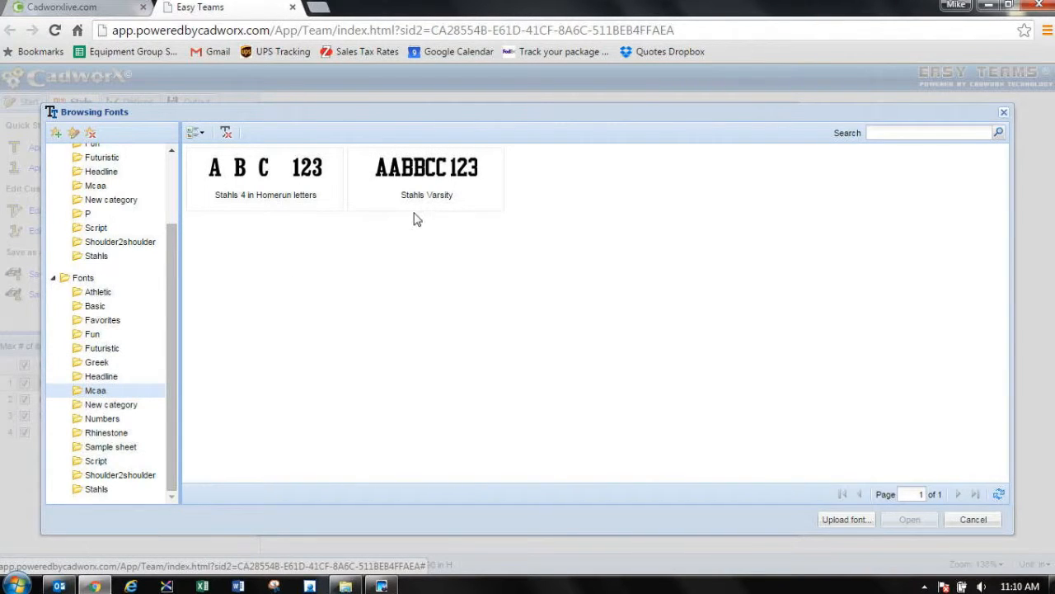
{"action": "left_click", "coordinate": [435, 175]}
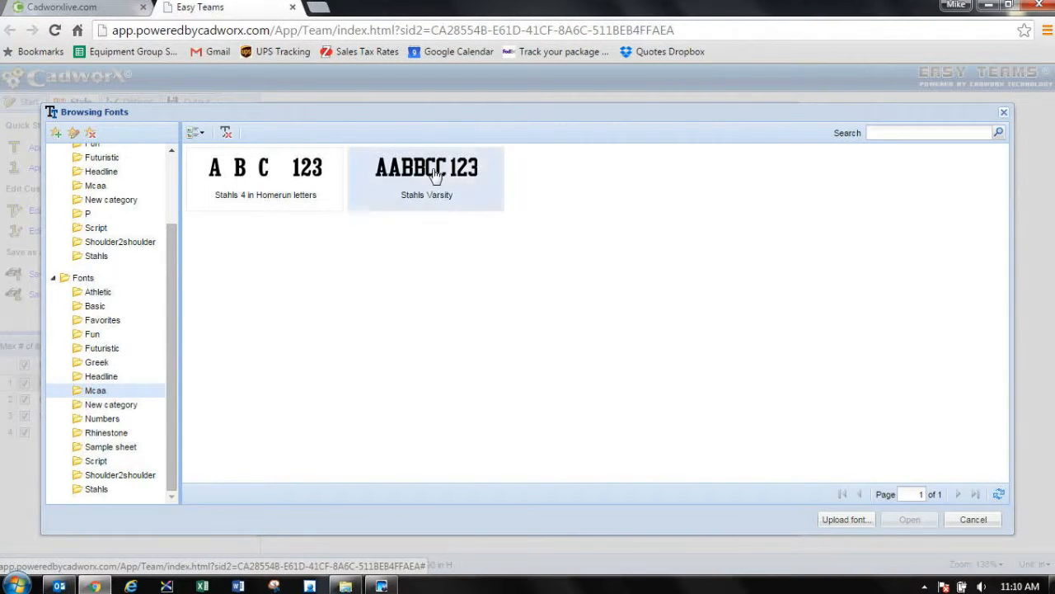
{"action": "left_click", "coordinate": [910, 519]}
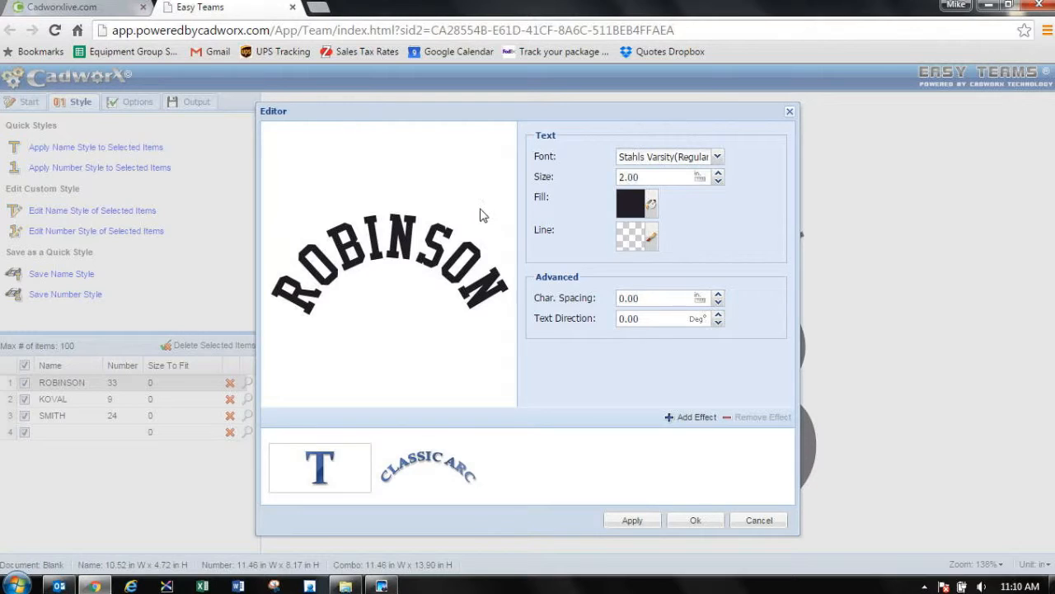
Step: Set the text size of the first player's name to 3 inches
{"action": "double_click", "coordinate": [647, 178]}
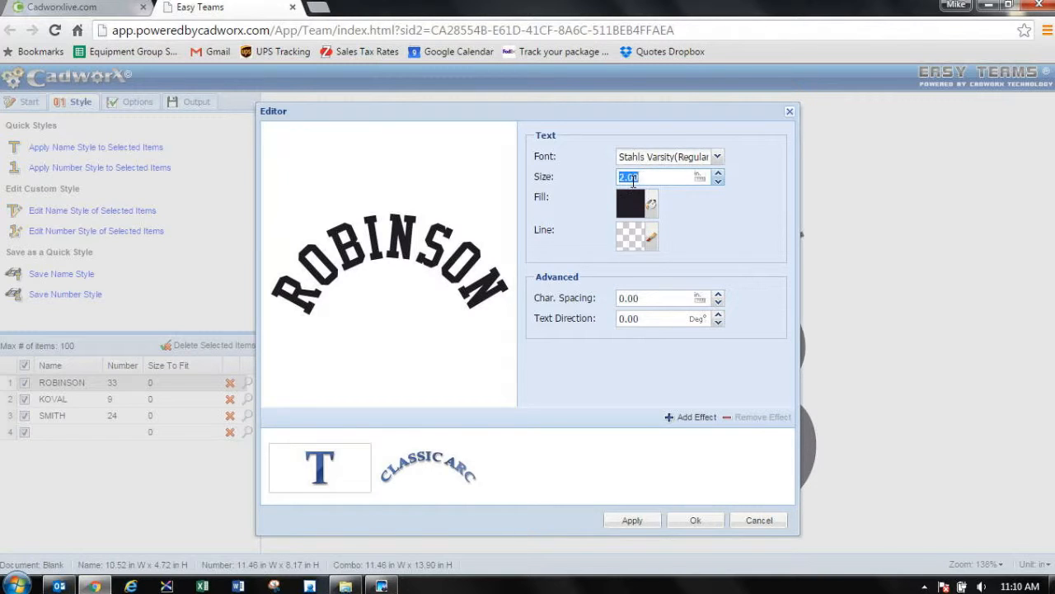
{"action": "type", "text": "3"}
{"action": "key", "text": "Tab"}
{"action": "left_click", "coordinate": [717, 229]}
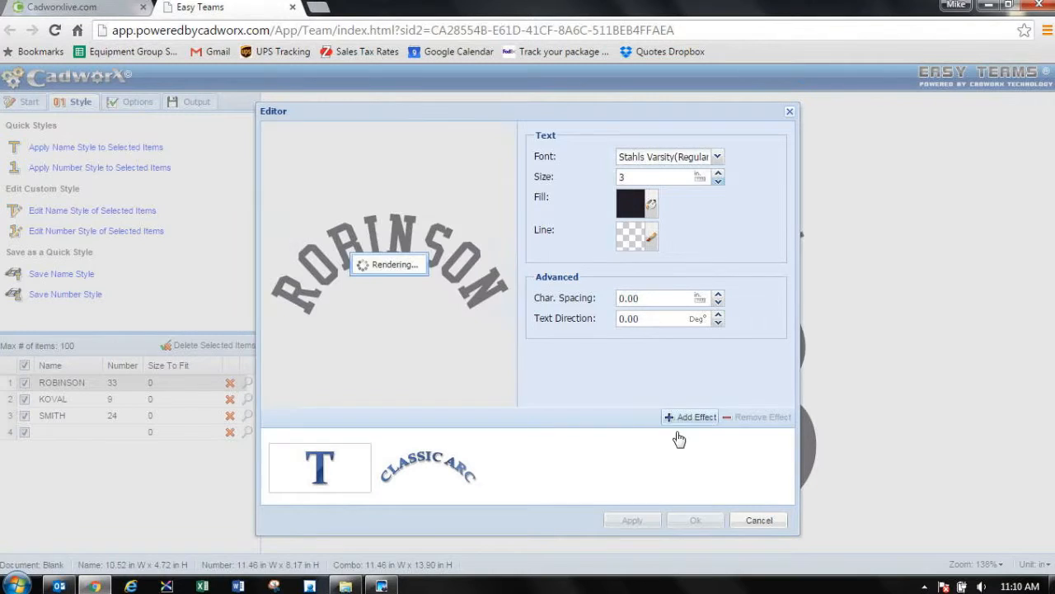
Step: Set the name text size to 2 inches and preview the second and third players
{"action": "double_click", "coordinate": [628, 178]}
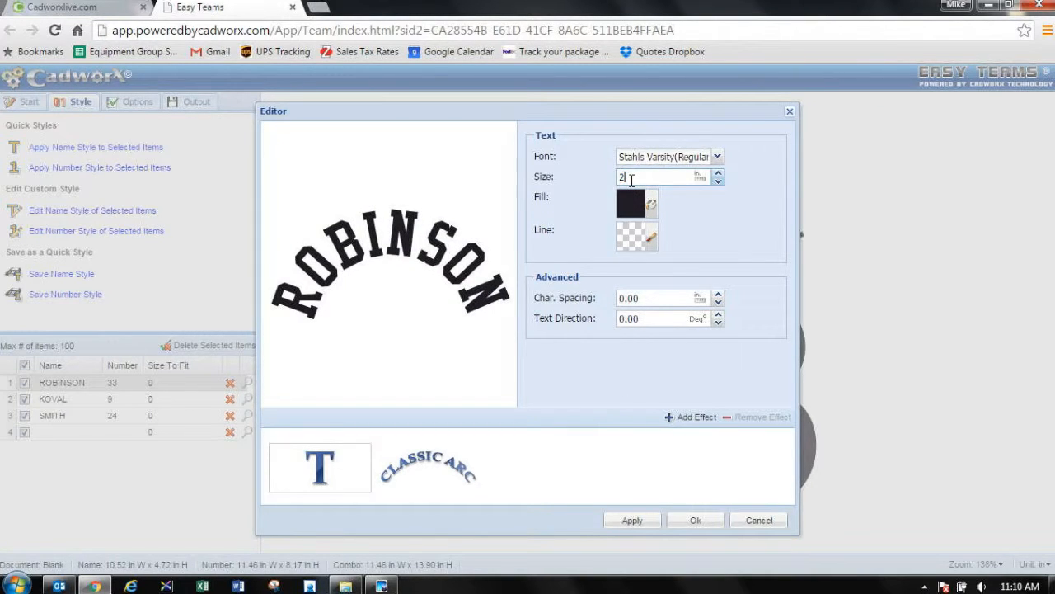
{"action": "type", "text": "2"}
{"action": "key", "text": "Tab"}
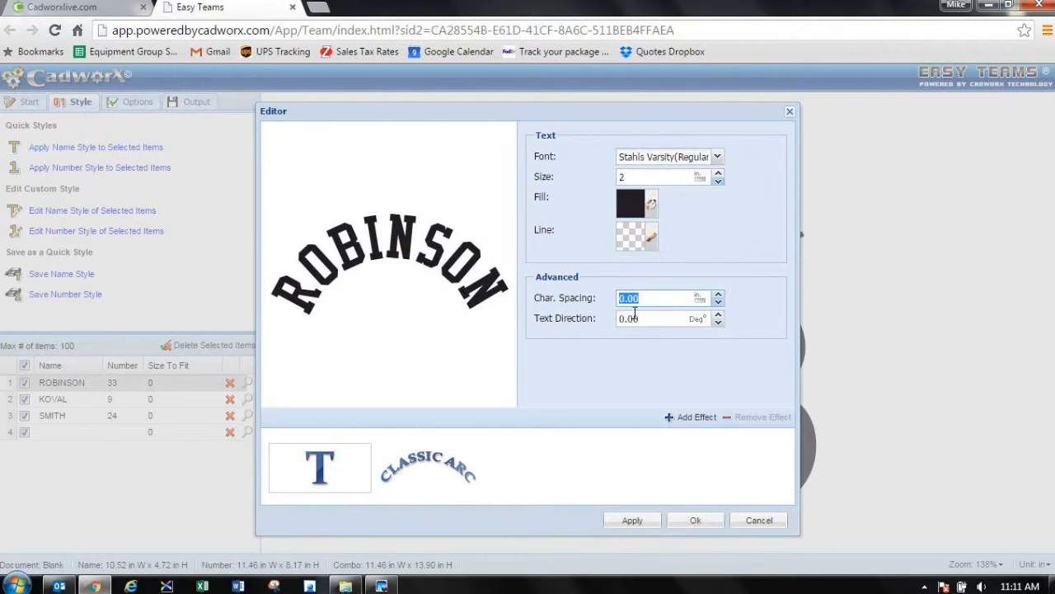
{"action": "left_click", "coordinate": [697, 522]}
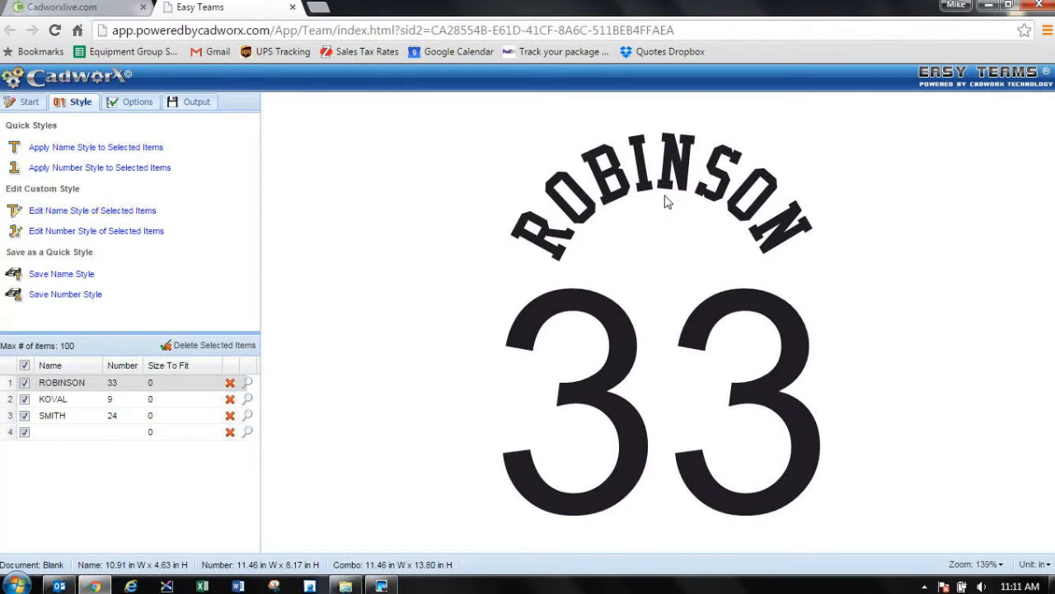
{"action": "left_click", "coordinate": [246, 399]}
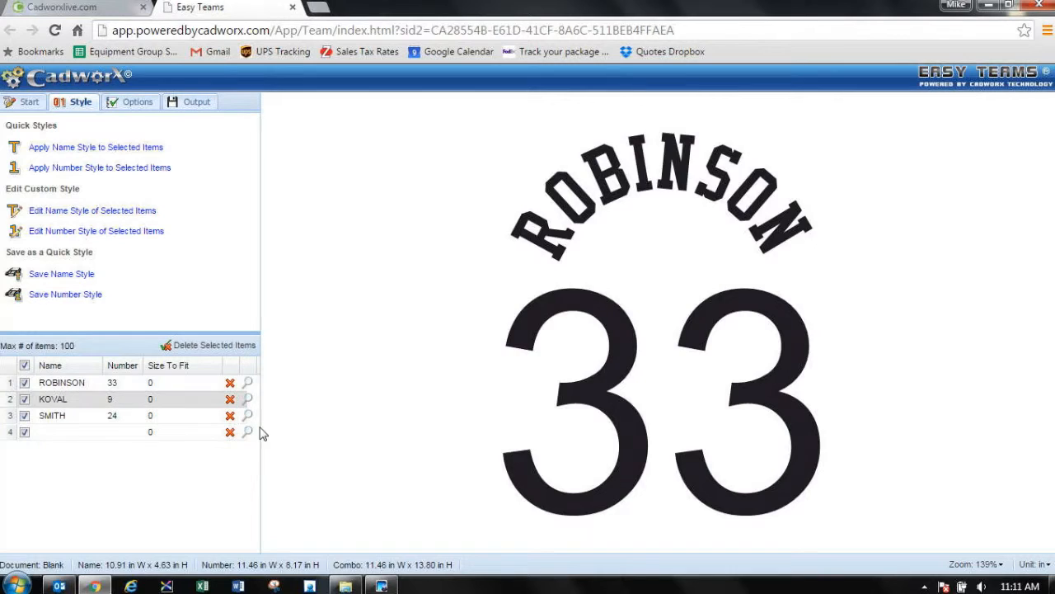
{"action": "left_click", "coordinate": [248, 417]}
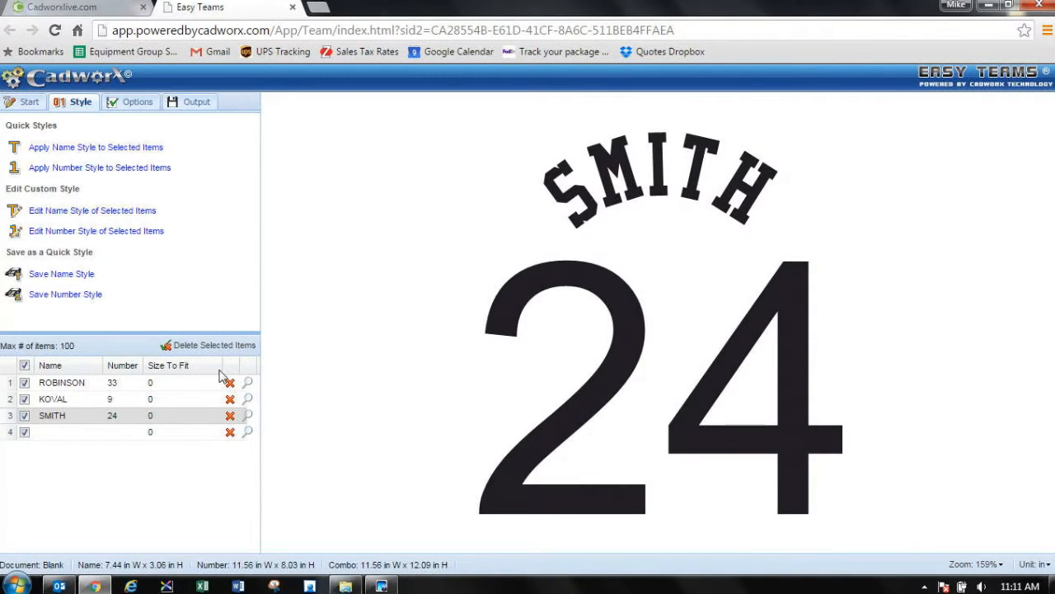
Step: Set the number font of the selected items to Stahls Varsity from the Mcaa category and preview the second and first players
{"action": "double_click", "coordinate": [615, 290]}
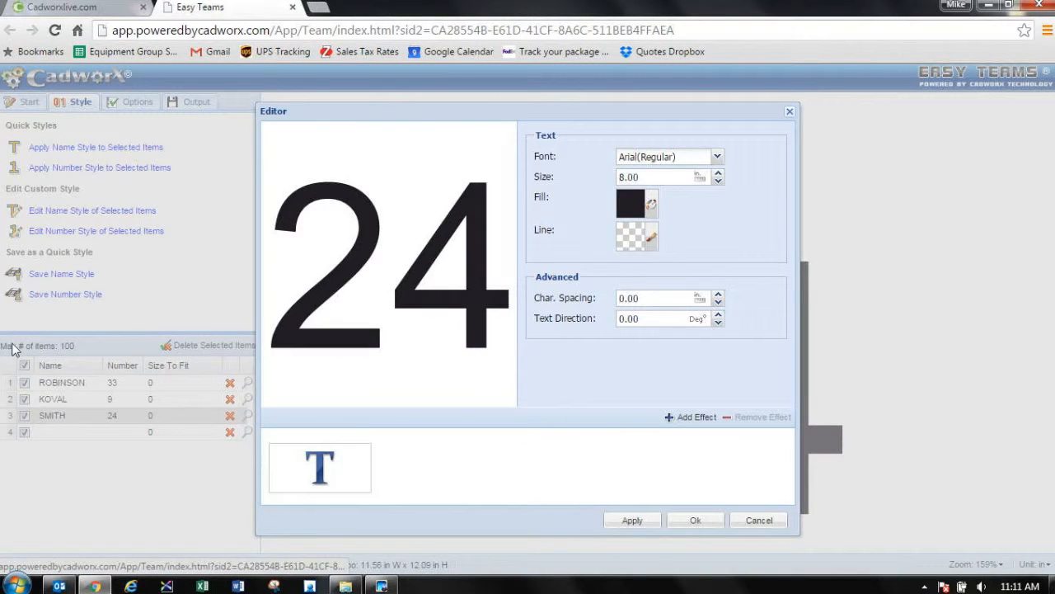
{"action": "left_click", "coordinate": [717, 158]}
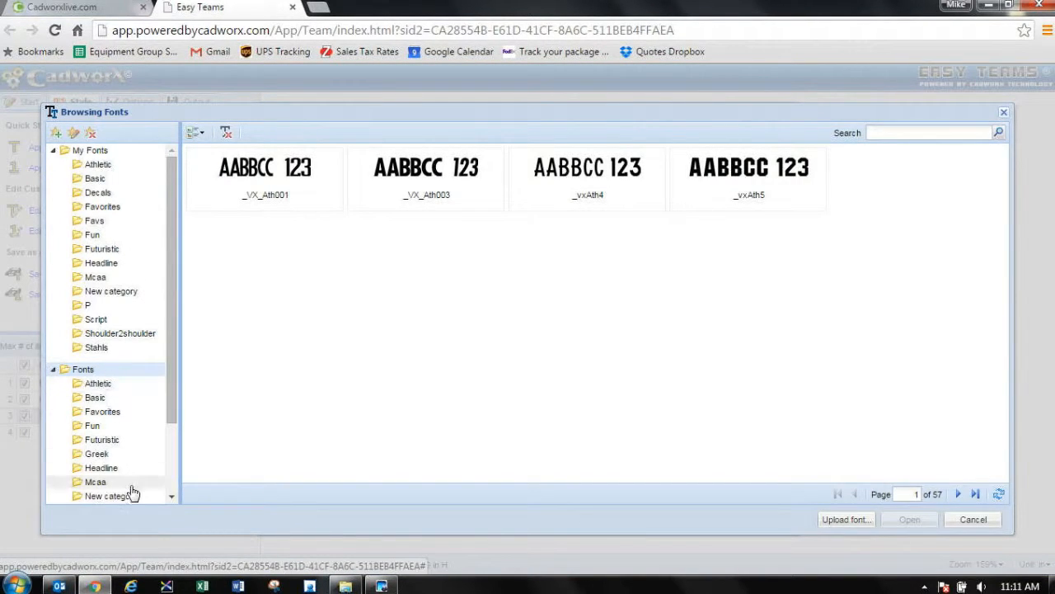
{"action": "left_click", "coordinate": [94, 483]}
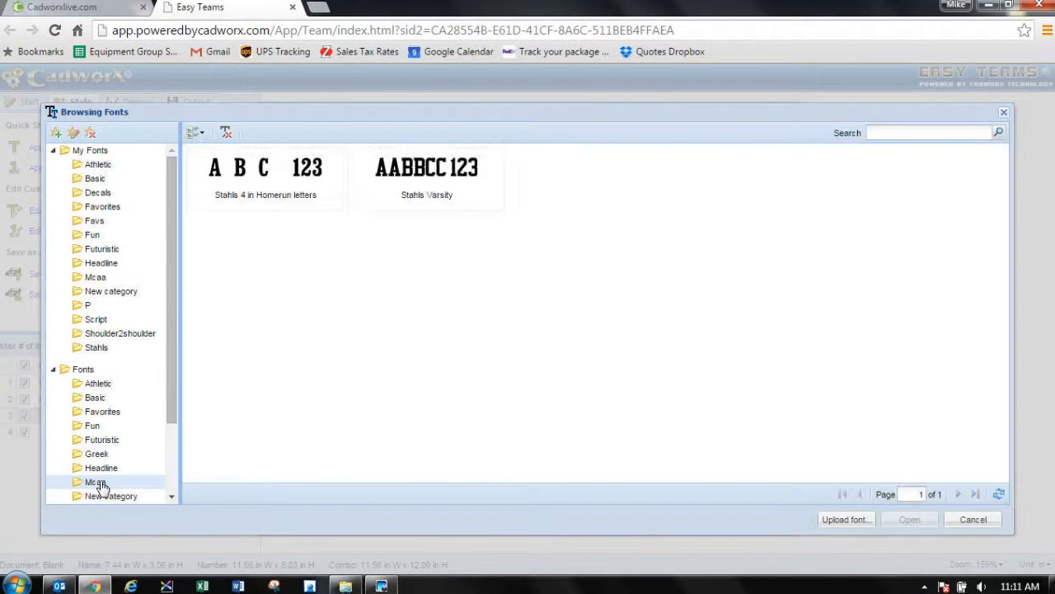
{"action": "left_click", "coordinate": [429, 177]}
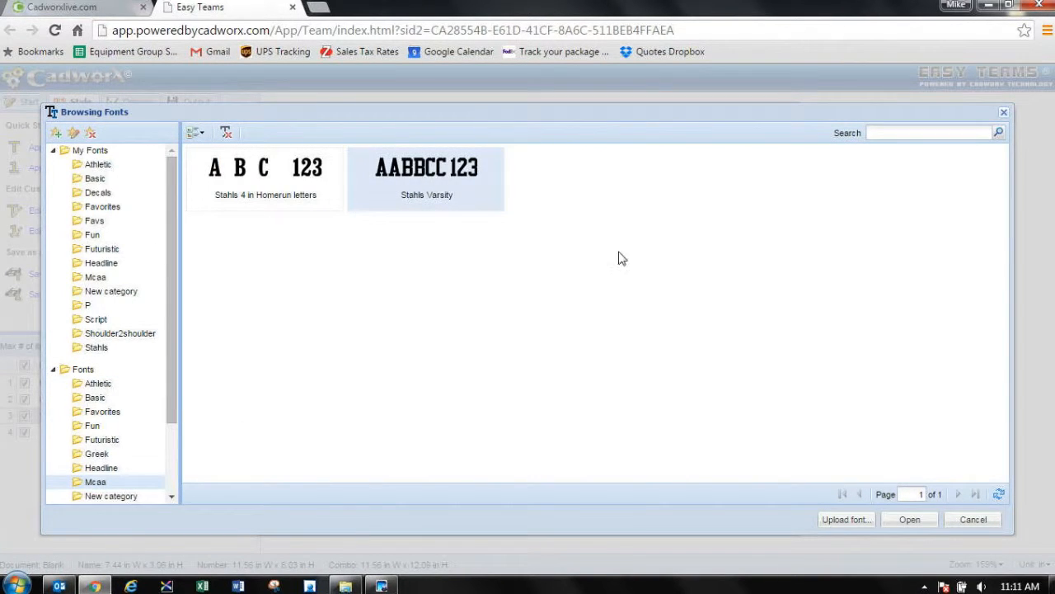
{"action": "left_click", "coordinate": [909, 520]}
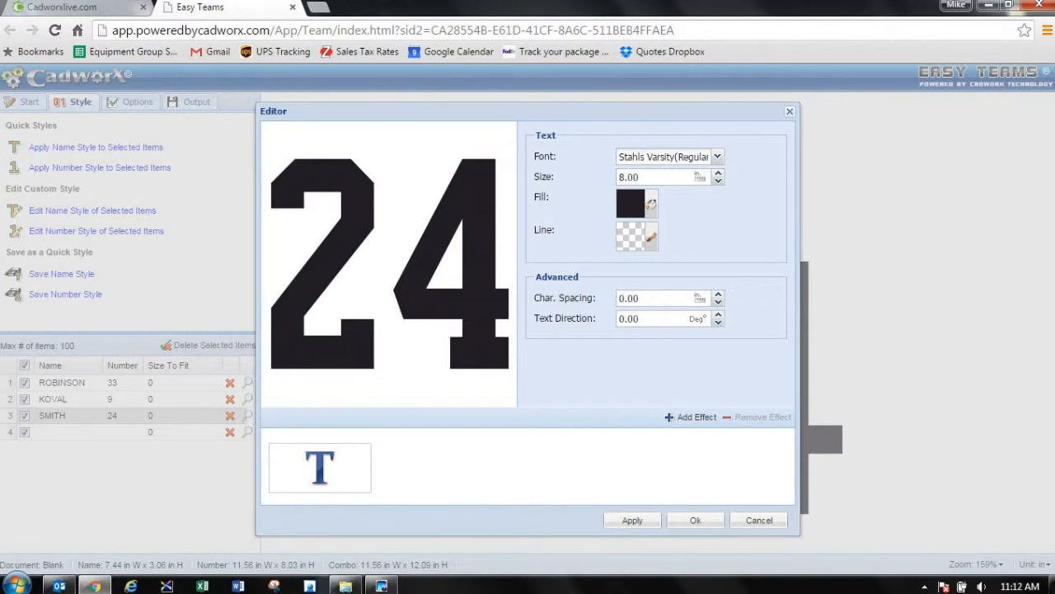
{"action": "left_click", "coordinate": [697, 522]}
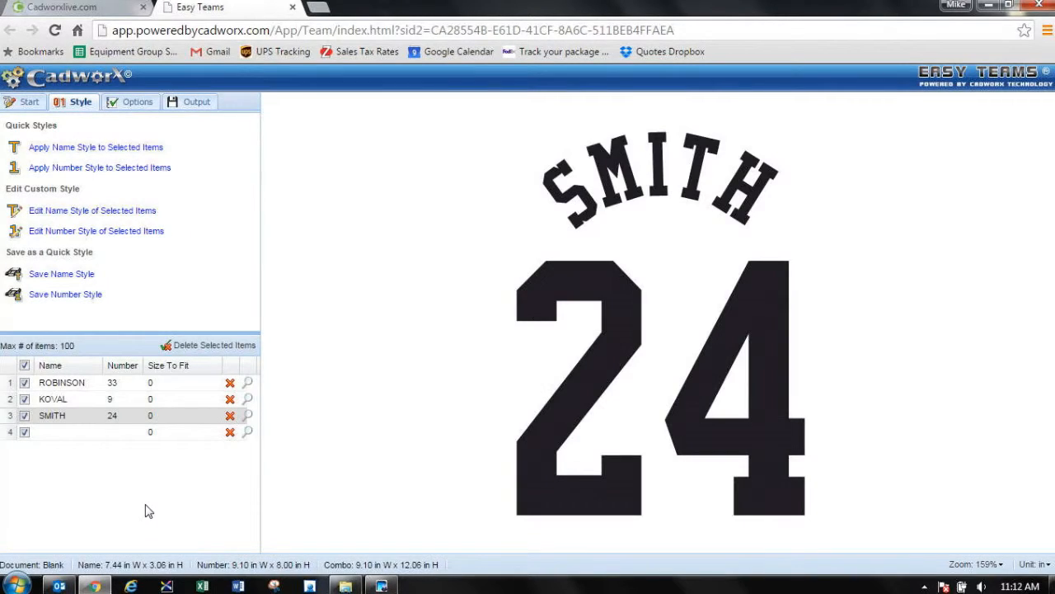
{"action": "left_click", "coordinate": [247, 400]}
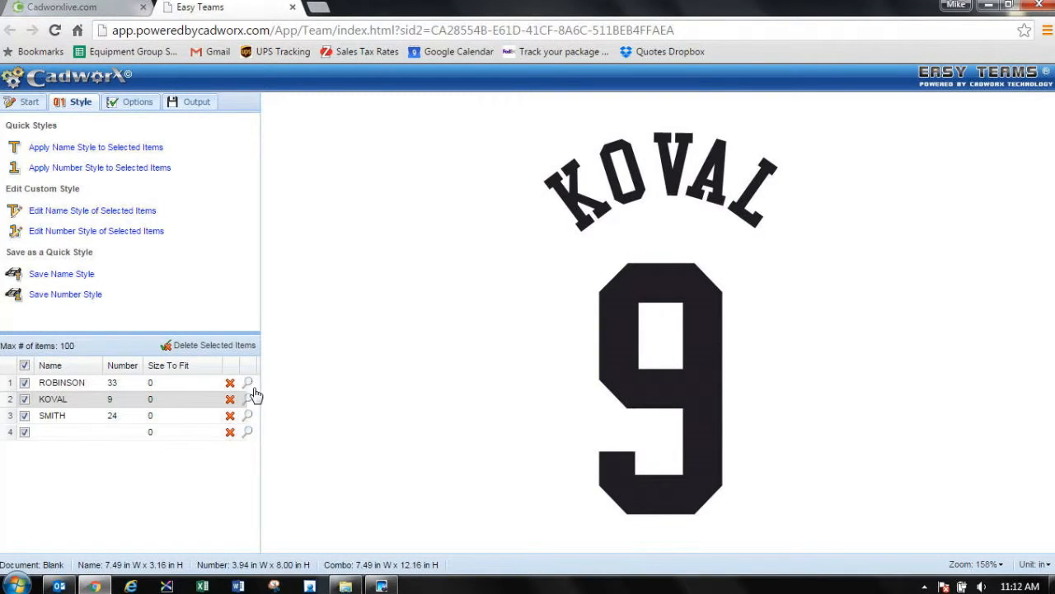
{"action": "left_click", "coordinate": [248, 383]}
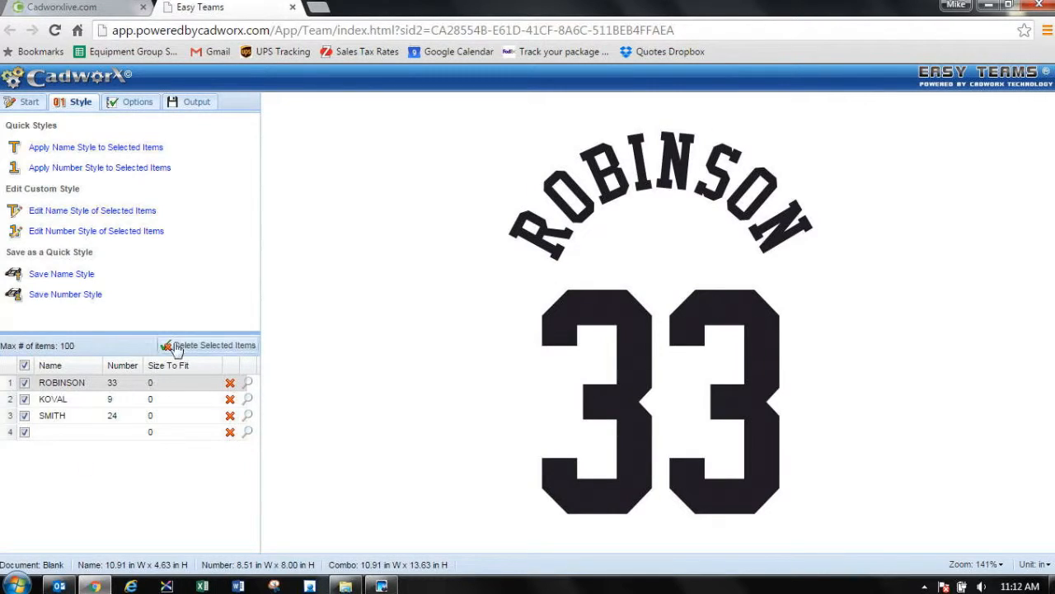
Step: Open the project options and review the available display units
{"action": "left_click", "coordinate": [133, 104]}
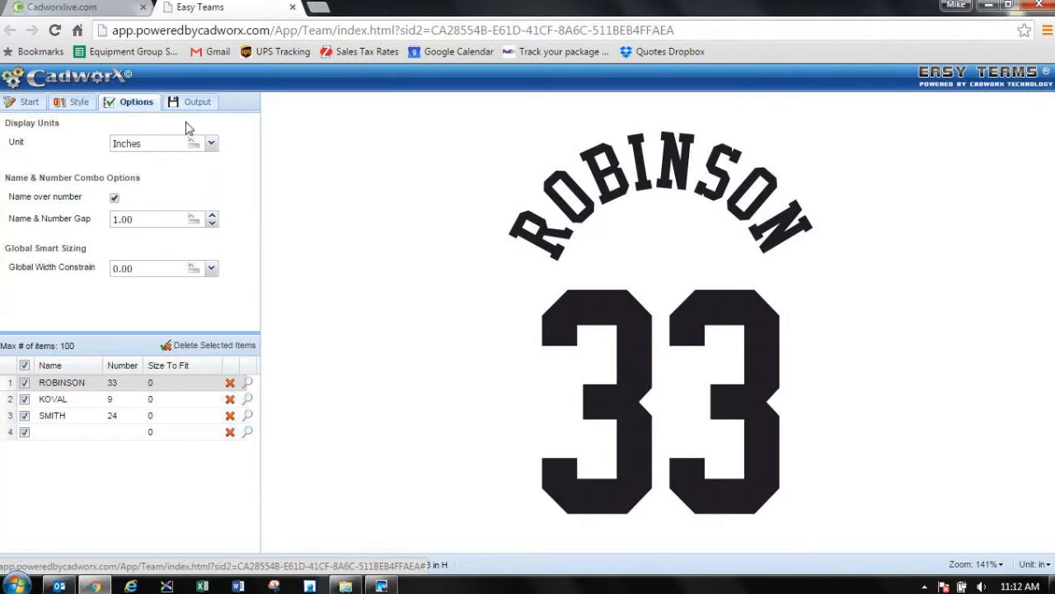
{"action": "left_click", "coordinate": [212, 145]}
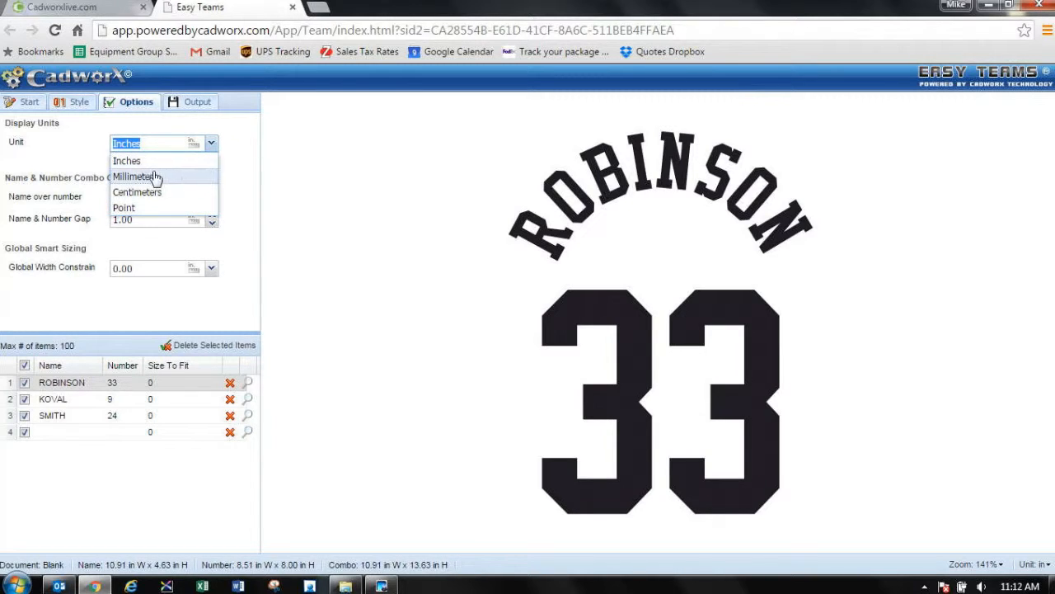
{"action": "left_click", "coordinate": [88, 145]}
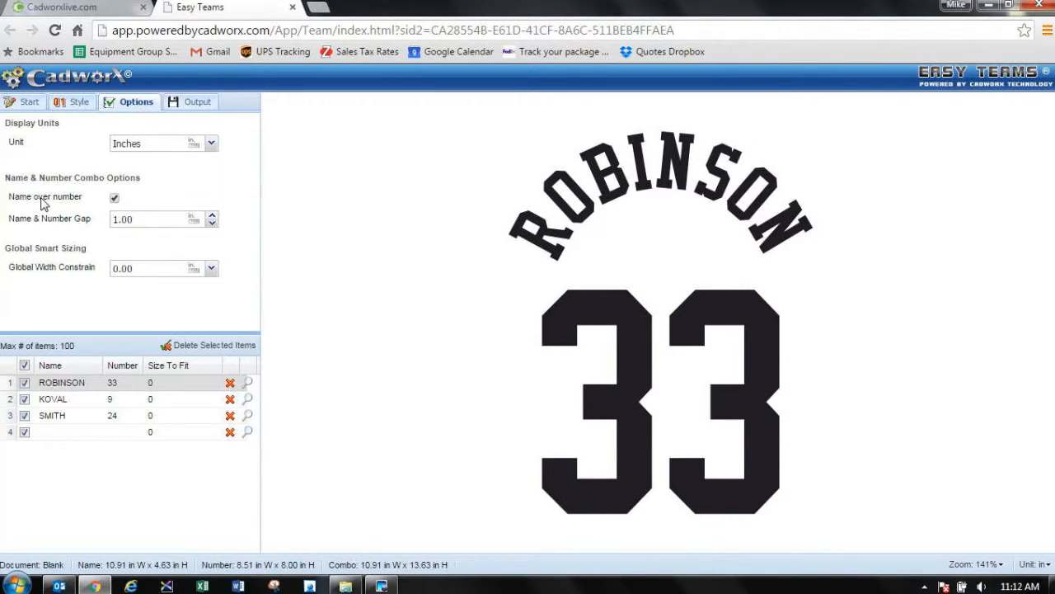
Step: Turn the name-over-number arrangement off and back on, and view the output options
{"action": "left_click", "coordinate": [116, 201]}
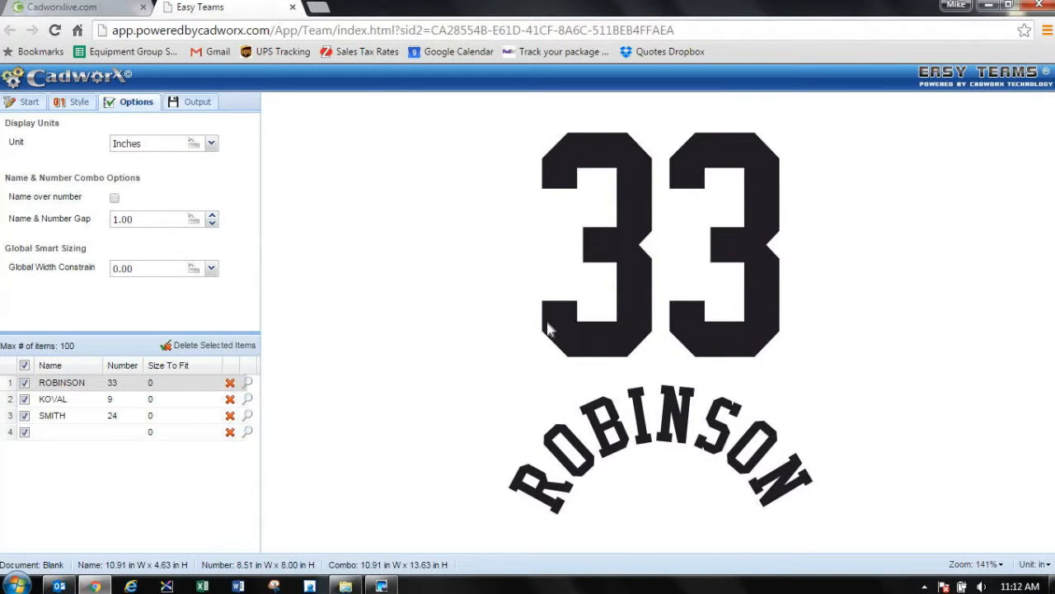
{"action": "left_click", "coordinate": [115, 198]}
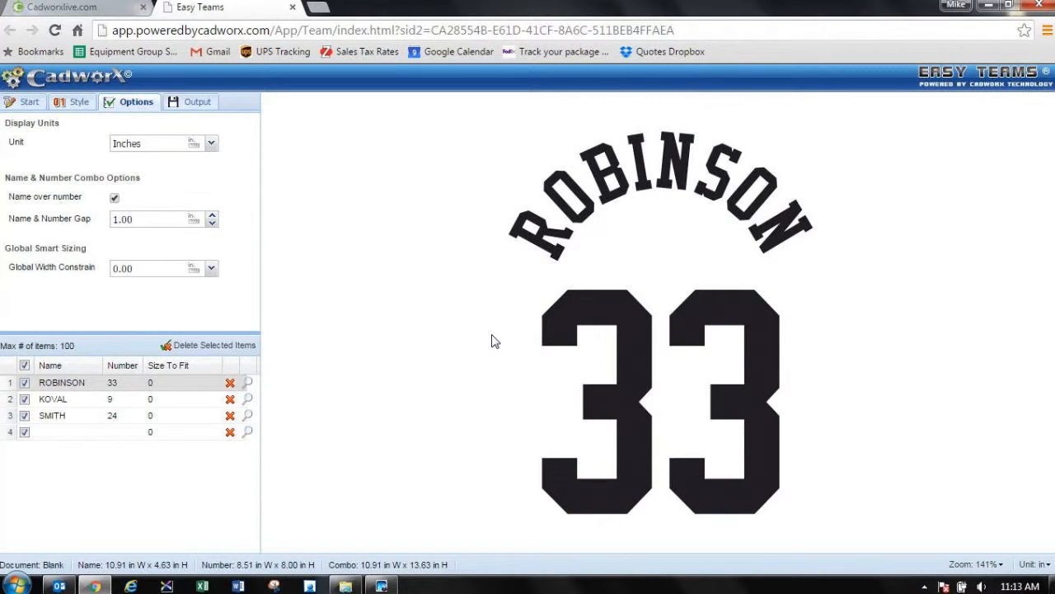
{"action": "left_click", "coordinate": [198, 102]}
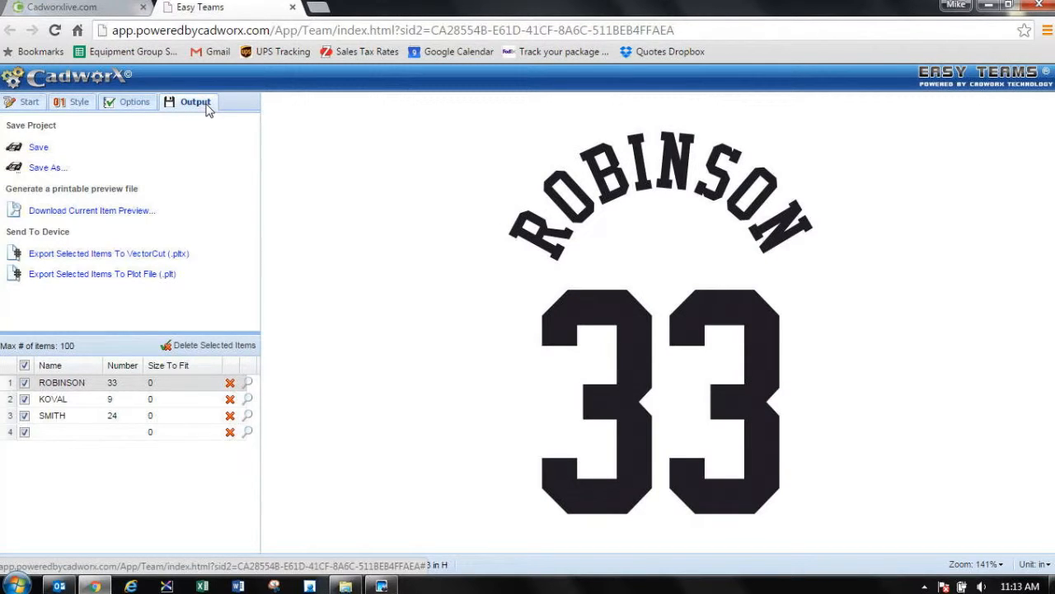
Step: Start a new team sponsor and enter JIMS GARAGE as the sponsor name
{"action": "left_click", "coordinate": [25, 103]}
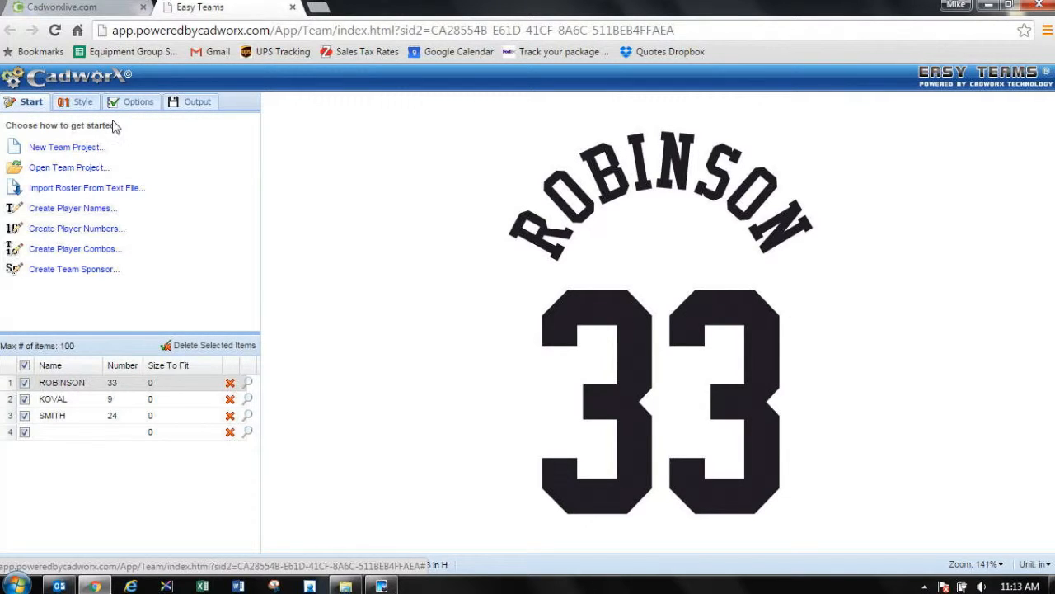
{"action": "left_click", "coordinate": [83, 273]}
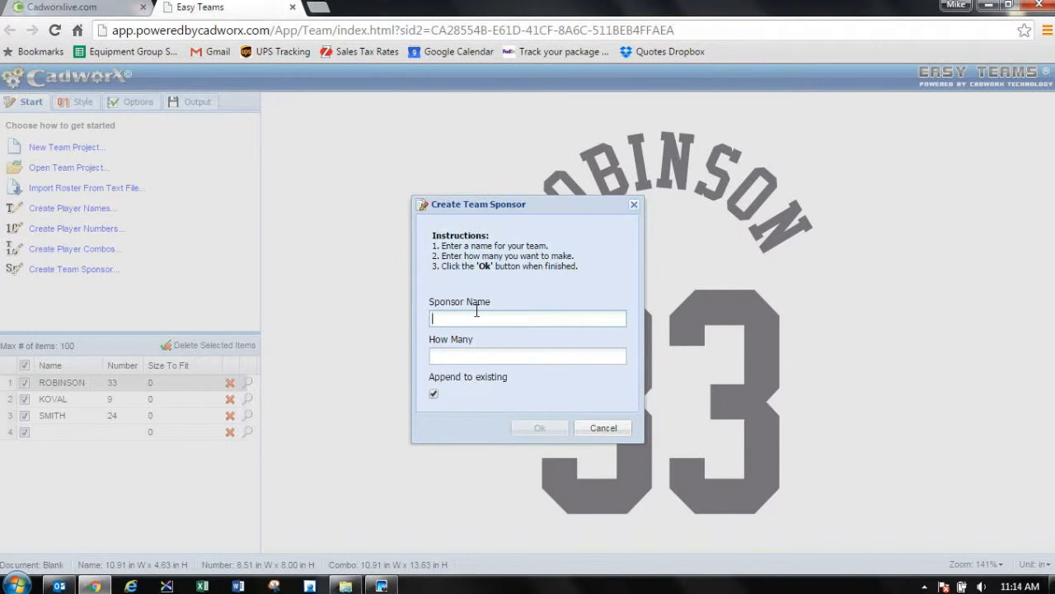
{"action": "type", "text": "JIMS GARAGE"}
{"action": "left_click", "coordinate": [482, 319]}
{"action": "type", "text": "N"}
{"action": "key", "text": "BackSpace"}
Step: Set the sponsor quantity to 3, append the items to the existing roster, and preview the first sponsor item
{"action": "left_click", "coordinate": [465, 356]}
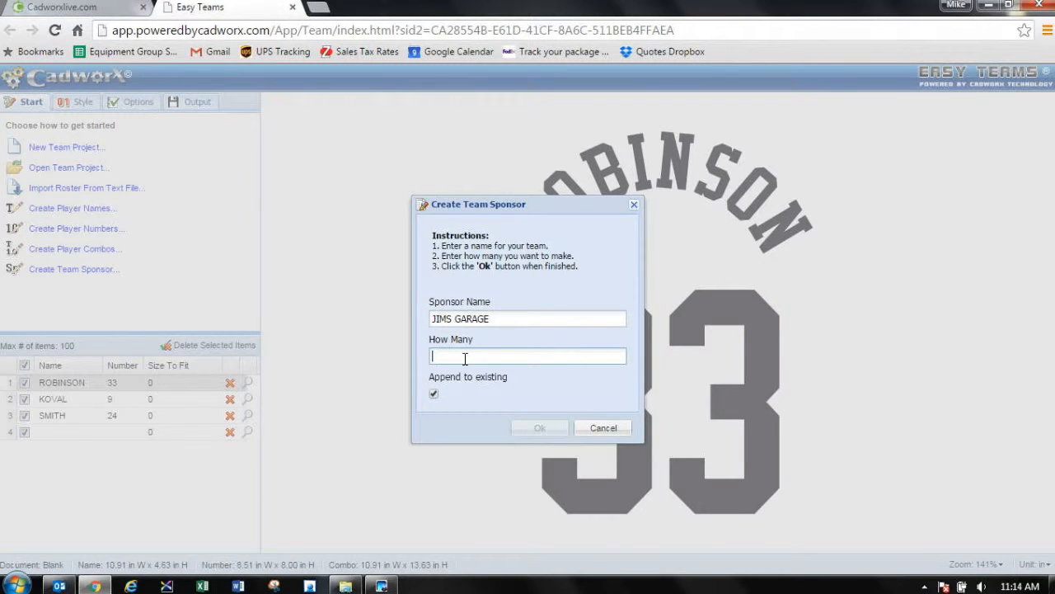
{"action": "type", "text": "3"}
{"action": "left_click", "coordinate": [540, 428]}
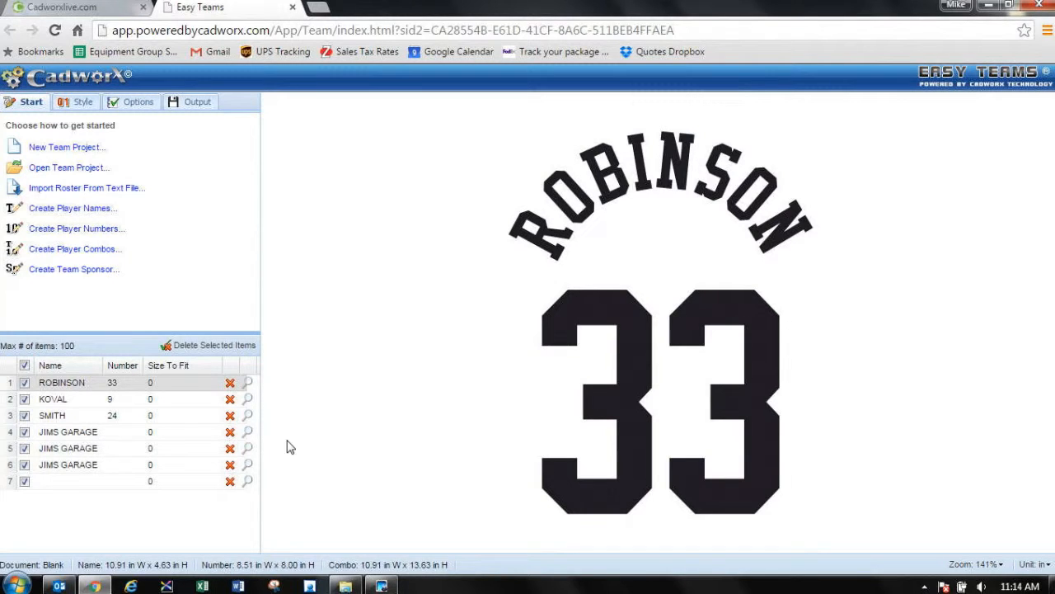
{"action": "left_click", "coordinate": [247, 433]}
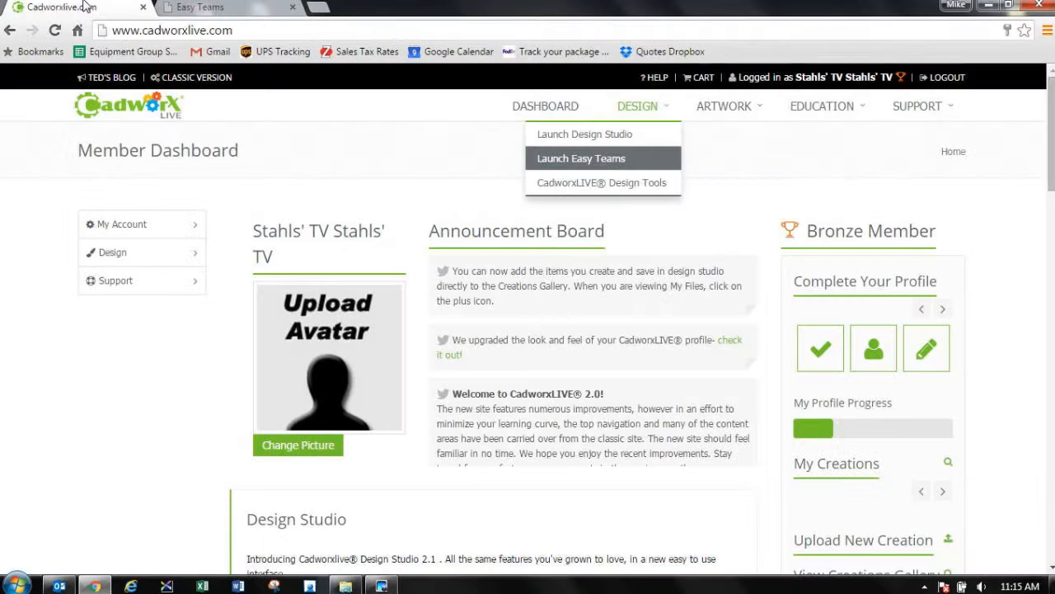
Step: Switch to the CadworxLIVE member dashboard and launch the Design Studio designer
{"action": "left_click", "coordinate": [85, 6]}
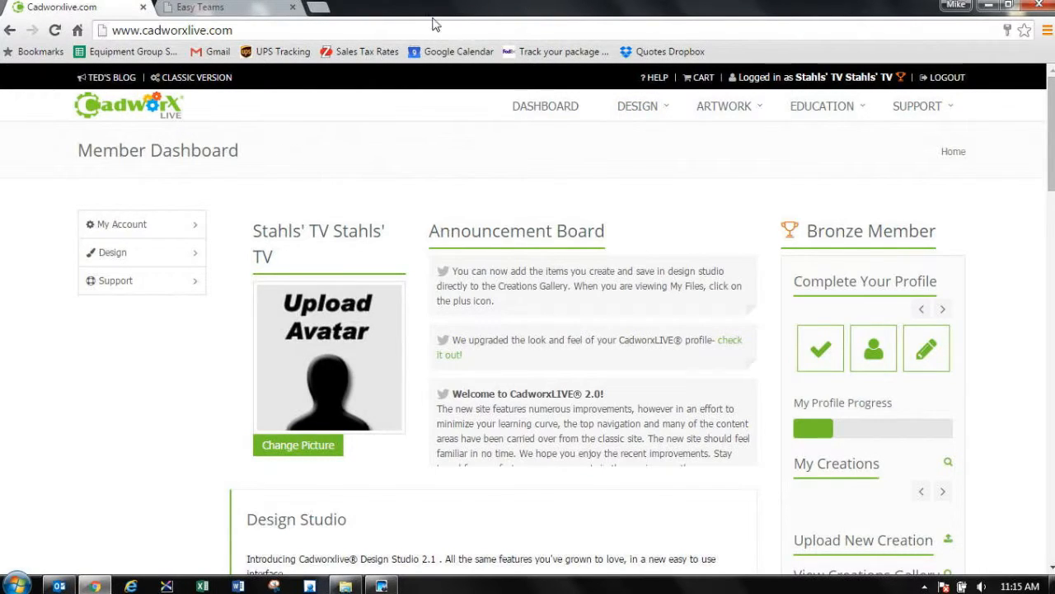
{"action": "mouse_move", "coordinate": [642, 113]}
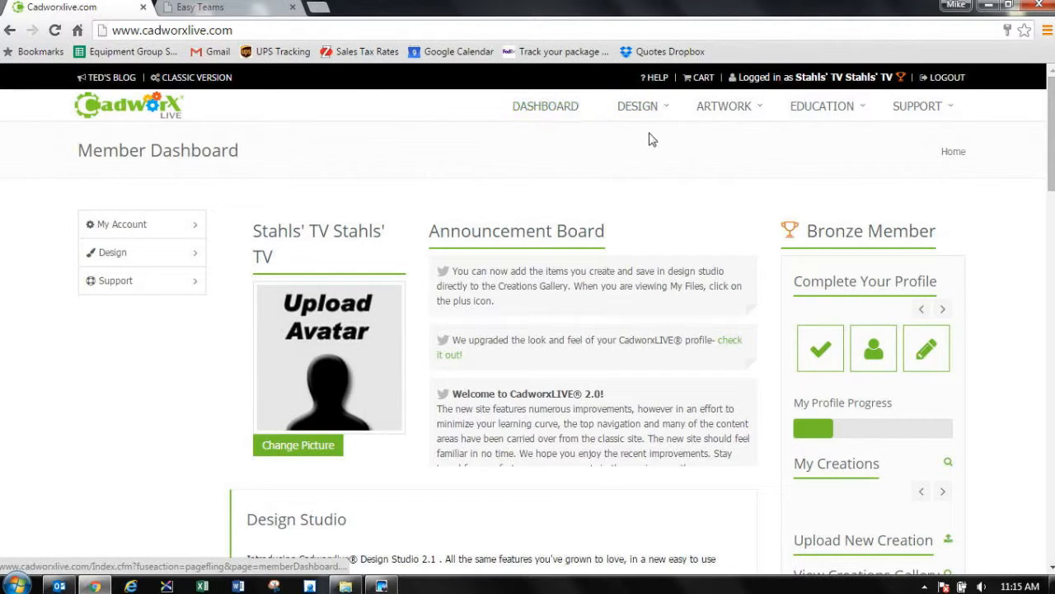
{"action": "left_click", "coordinate": [624, 139]}
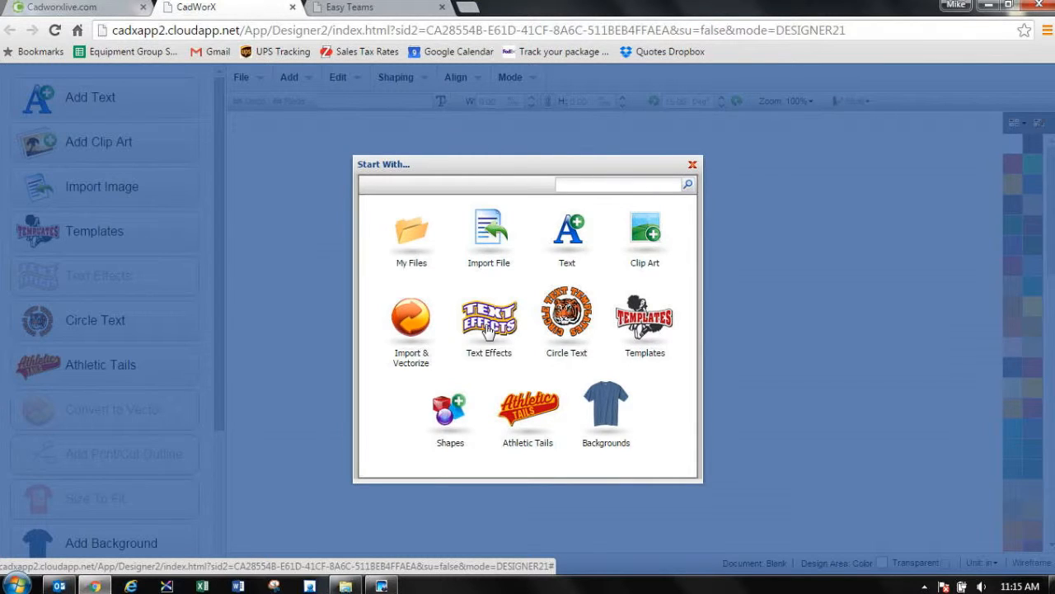
Step: Start the design with the Varsity Softball athletic tail template
{"action": "left_click", "coordinate": [532, 407]}
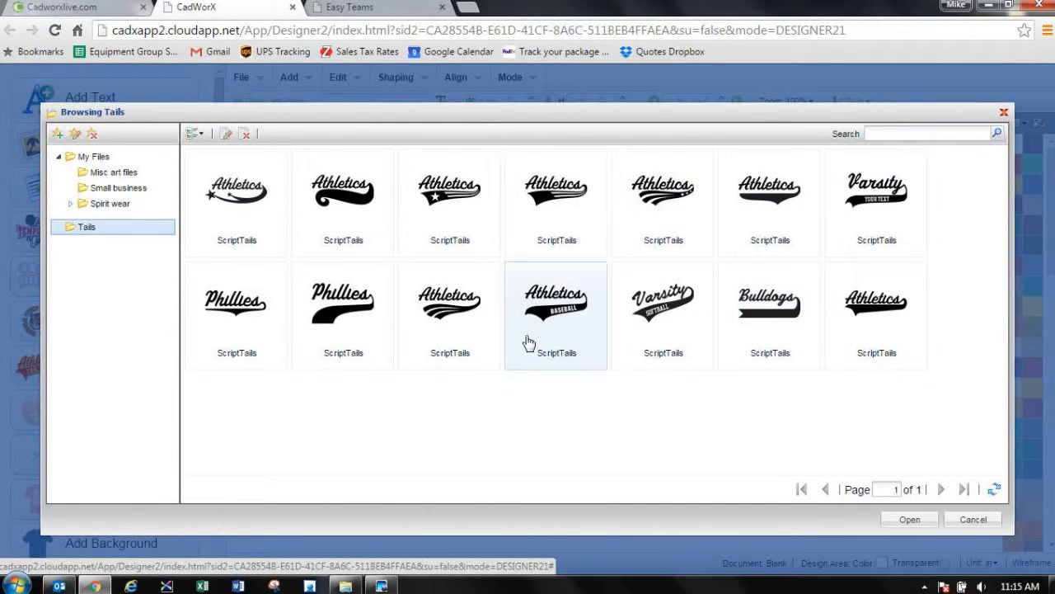
{"action": "left_click", "coordinate": [681, 314]}
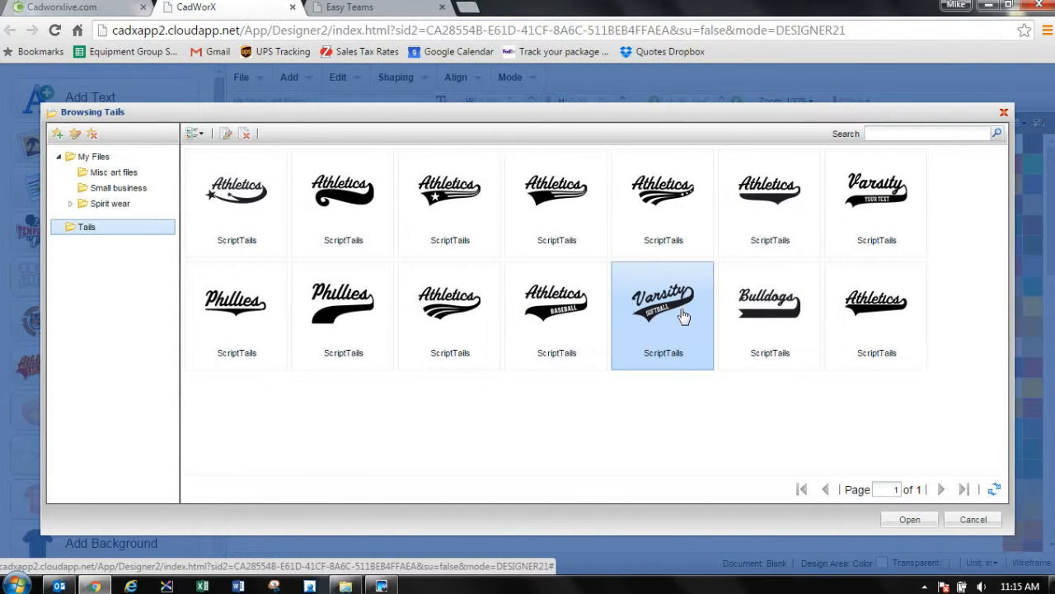
{"action": "left_click", "coordinate": [909, 519]}
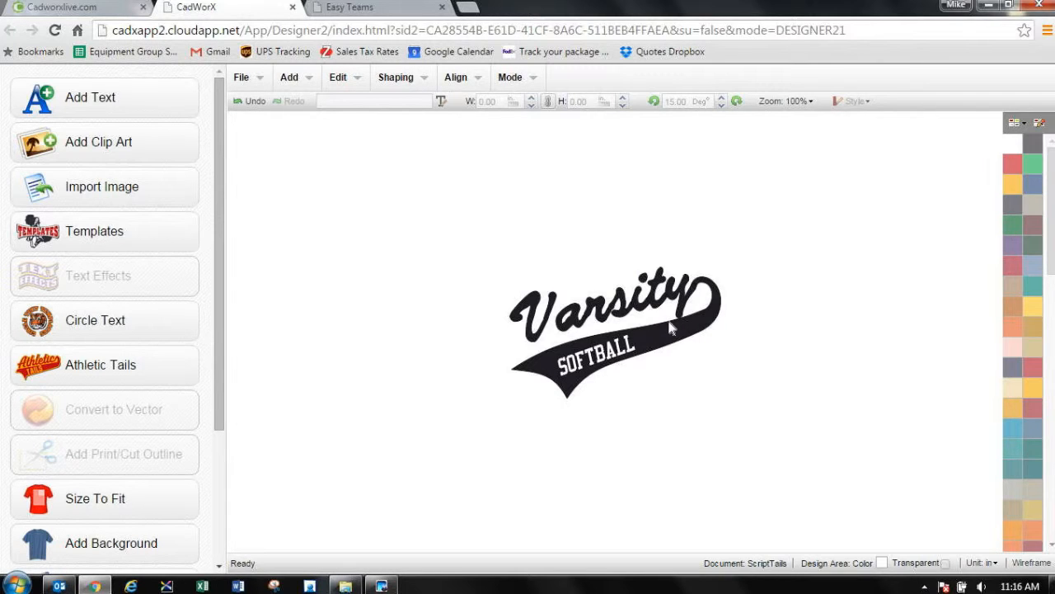
Step: Change the SOFTBALL text in the tail to BASEBALL and browse the available text effects without adding one
{"action": "left_click", "coordinate": [620, 351]}
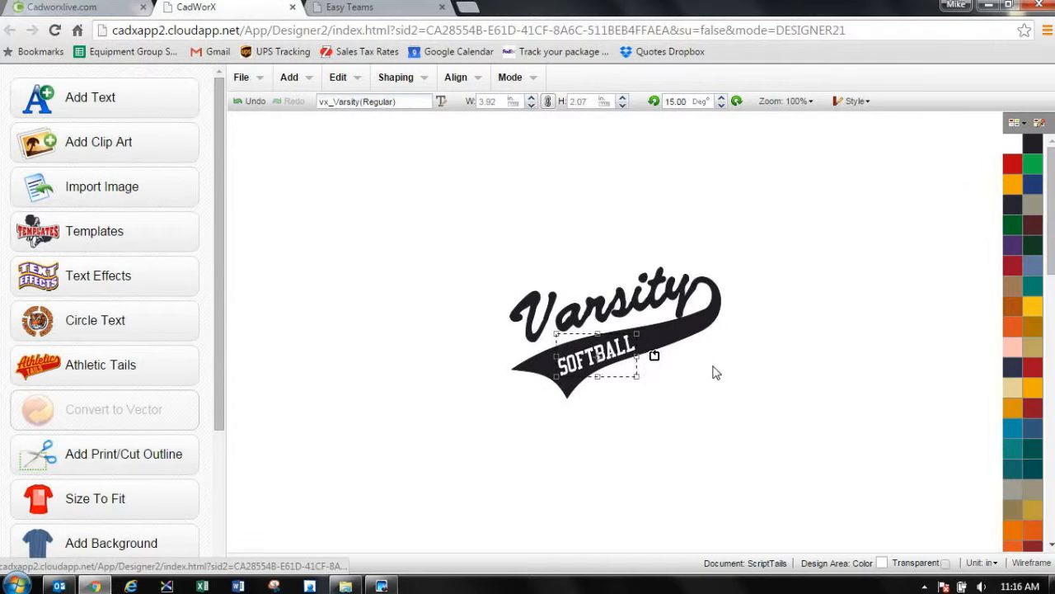
{"action": "double_click", "coordinate": [618, 350]}
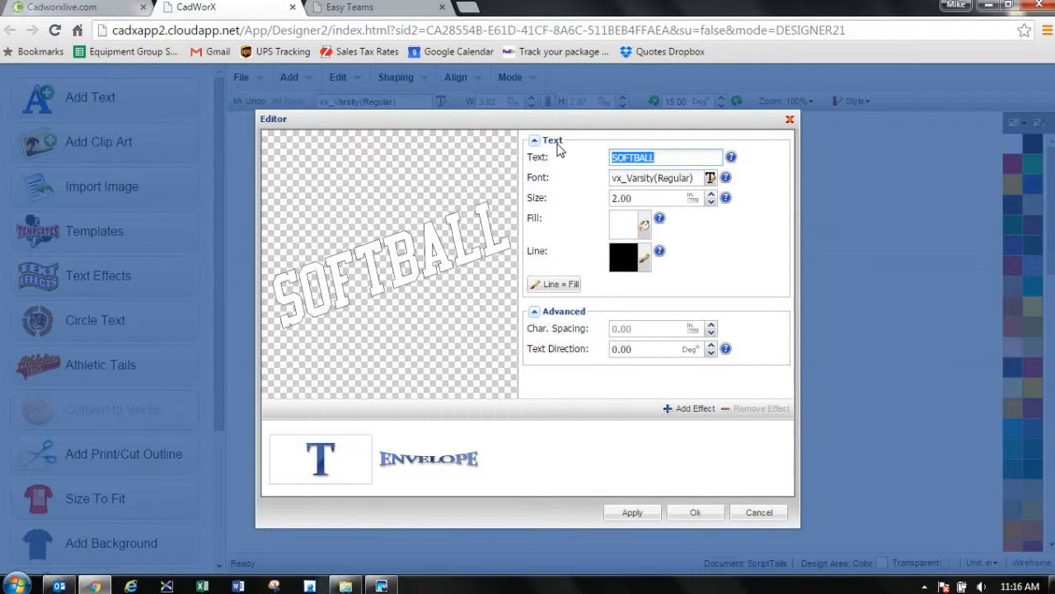
{"action": "type", "text": "b"}
{"action": "key", "text": "BackSpace"}
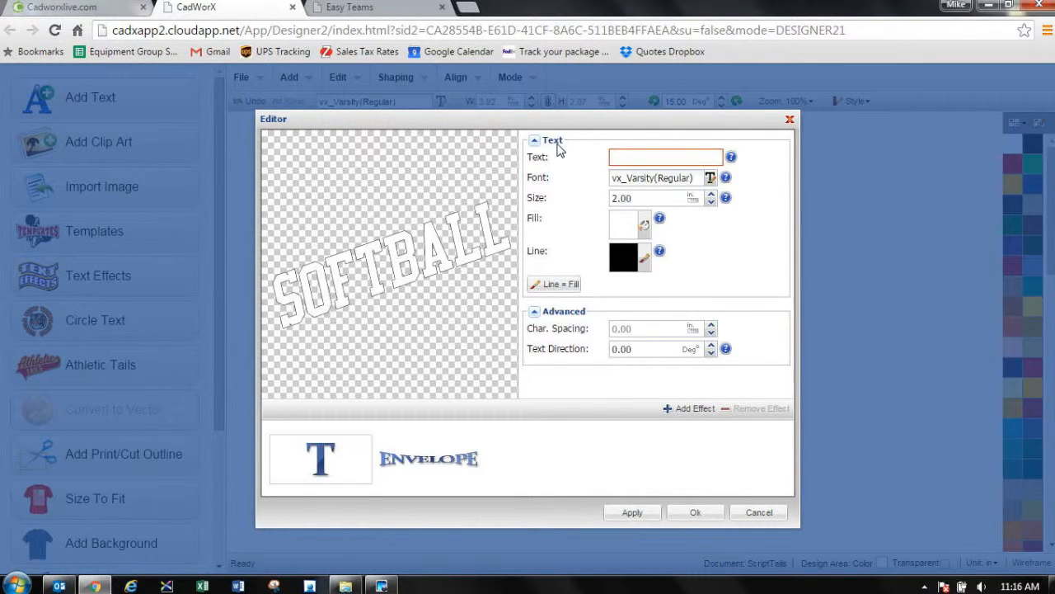
{"action": "type", "text": "BASEBALL"}
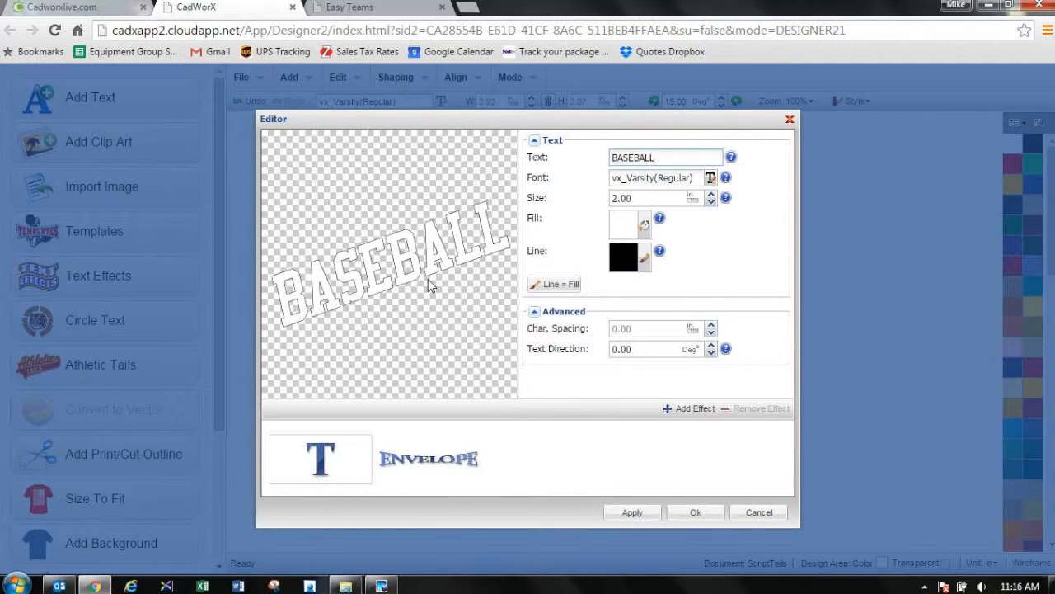
{"action": "left_click", "coordinate": [684, 410]}
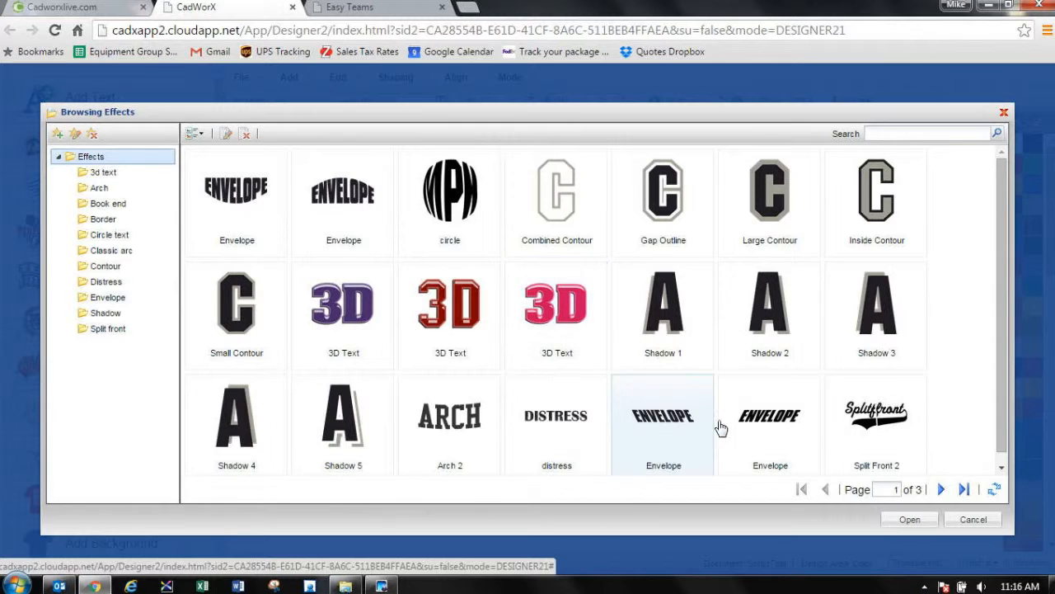
{"action": "left_click", "coordinate": [973, 519]}
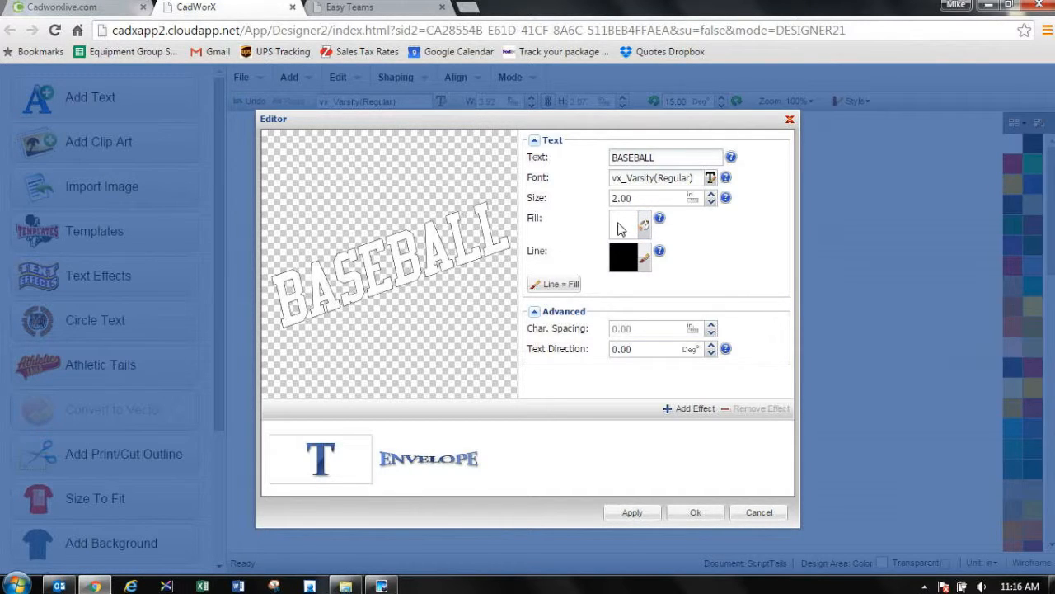
Step: Confirm the BASEBALL text edit, and replace the Varsity script lettering with WARRIORS
{"action": "left_click", "coordinate": [694, 512]}
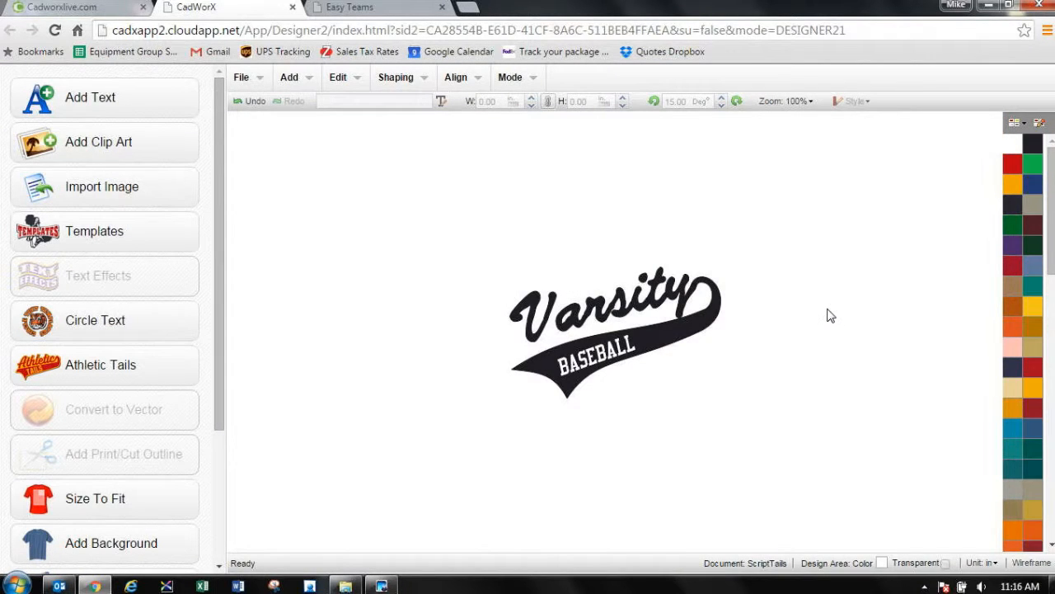
{"action": "left_click", "coordinate": [682, 310]}
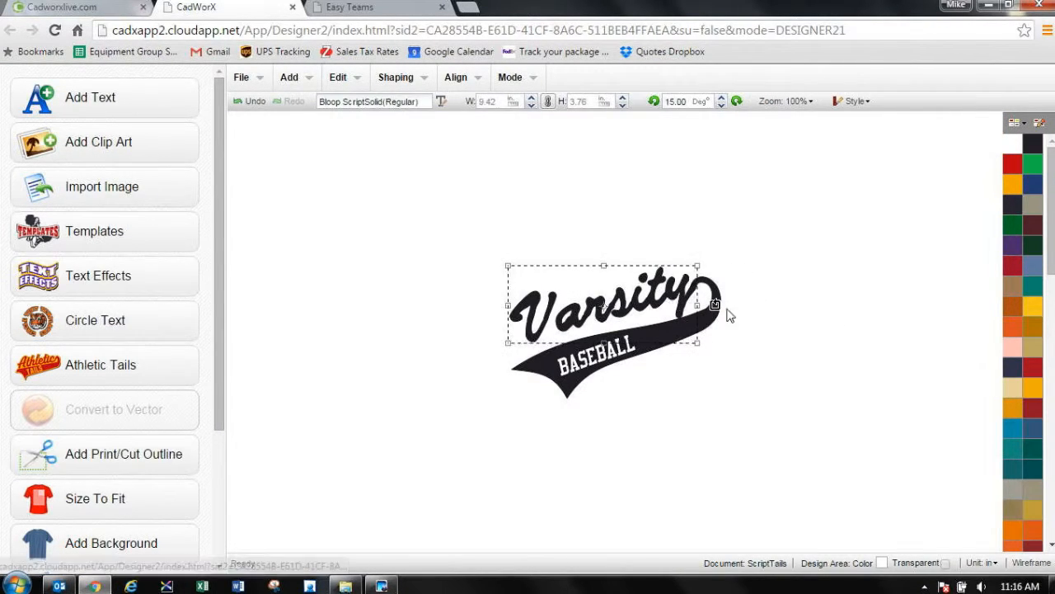
{"action": "double_click", "coordinate": [676, 292]}
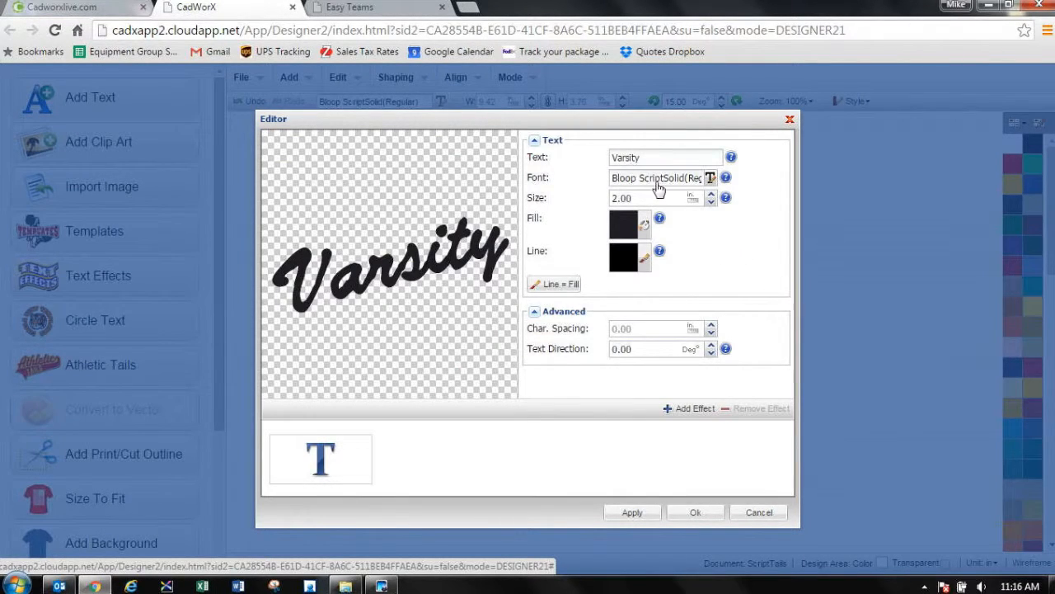
{"action": "left_click_drag", "start_coordinate": [668, 159], "coordinate": [537, 153]}
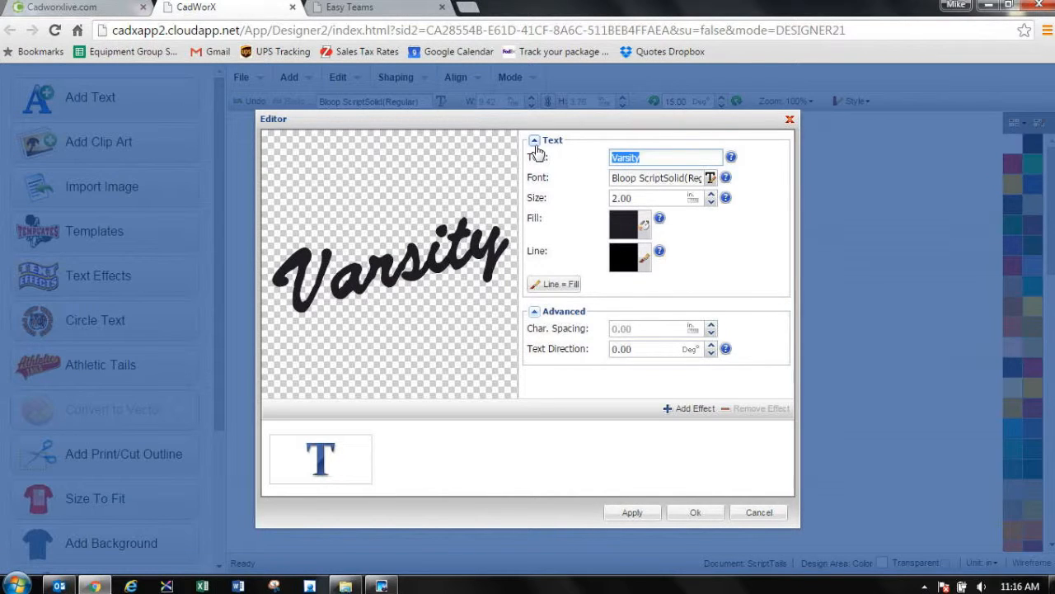
{"action": "left_click", "coordinate": [536, 145]}
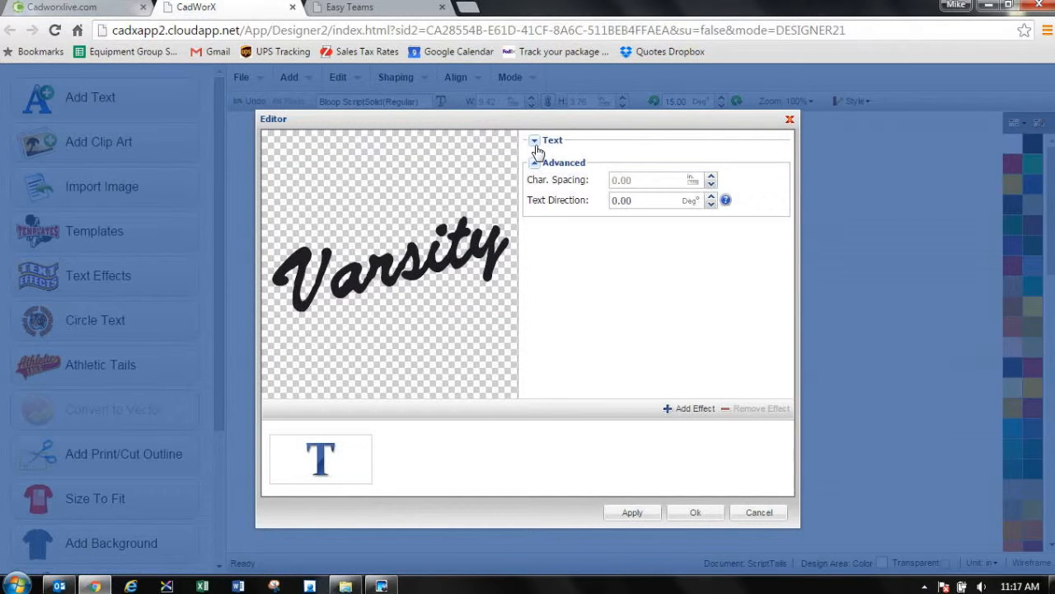
{"action": "left_click", "coordinate": [536, 146]}
{"action": "type", "text": "WARRI"}
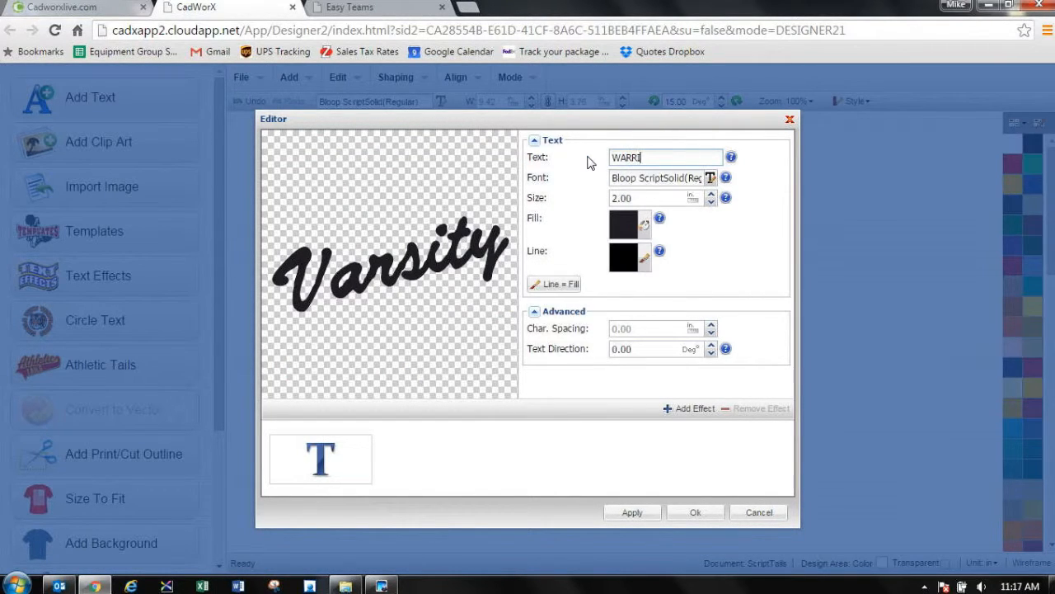
{"action": "type", "text": "ORS"}
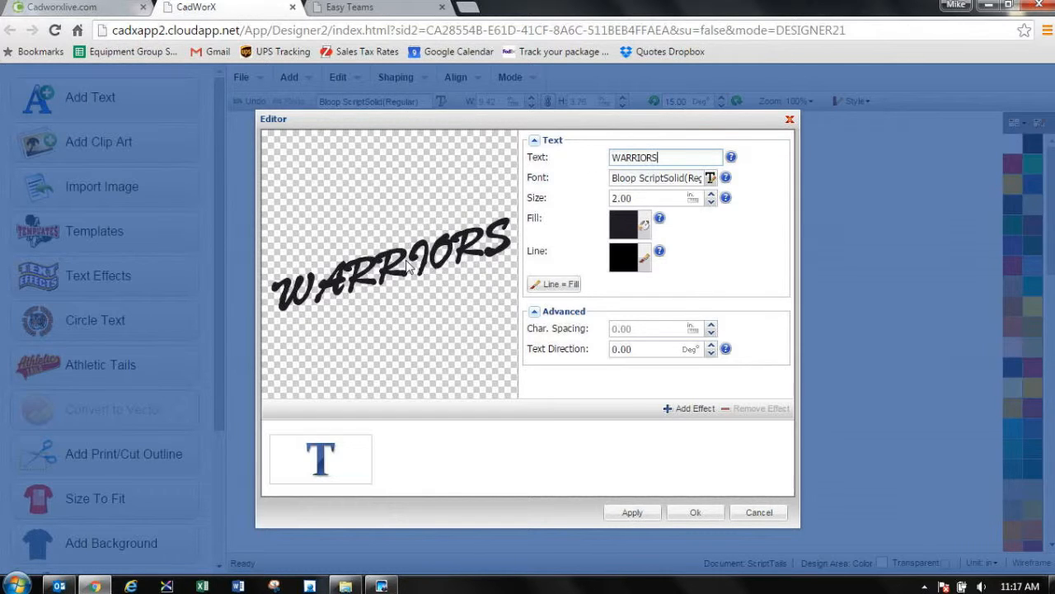
Step: Re-enter the script lettering in mixed case as Warriors and apply the edit
{"action": "double_click", "coordinate": [611, 157]}
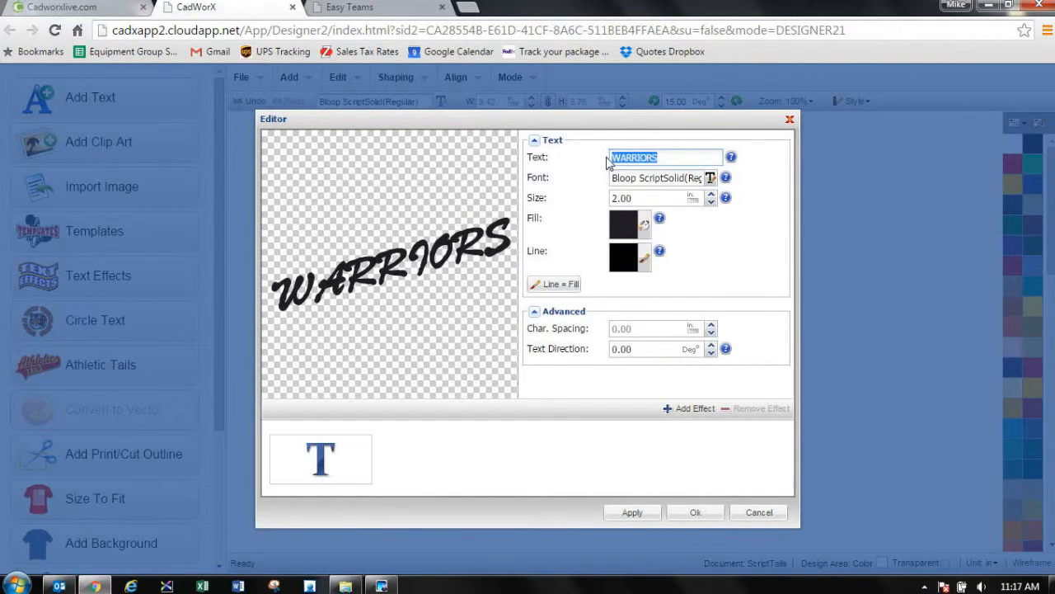
{"action": "key", "text": "BackSpace"}
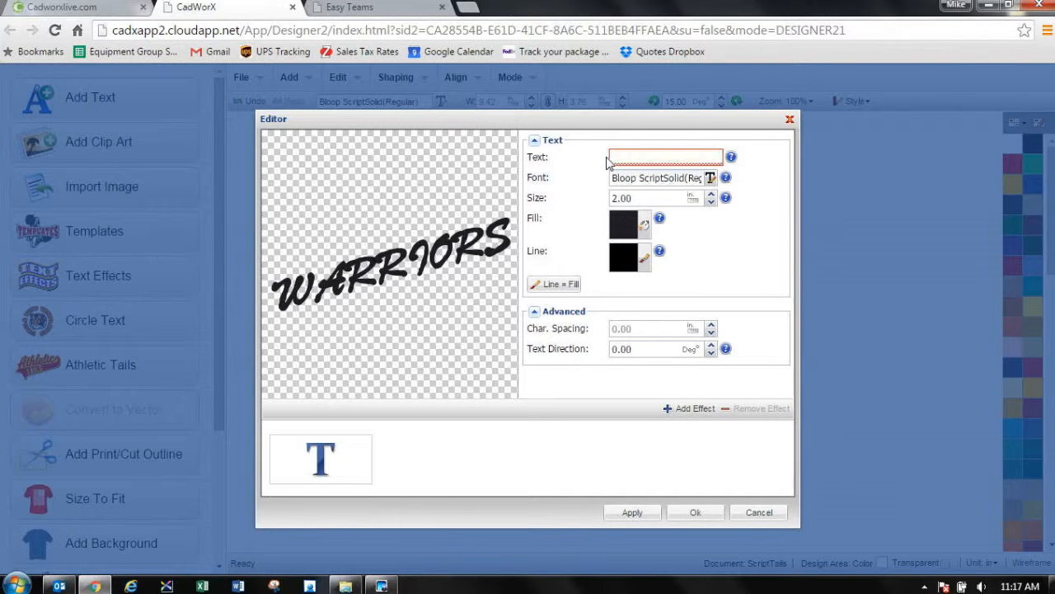
{"action": "type", "text": "Warriors"}
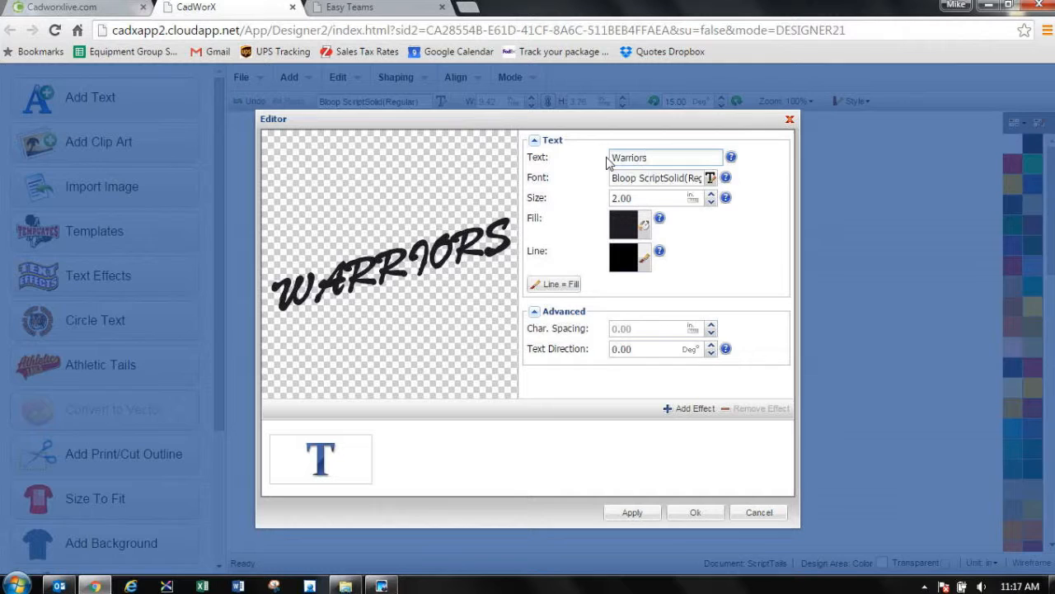
{"action": "key", "text": "Tab"}
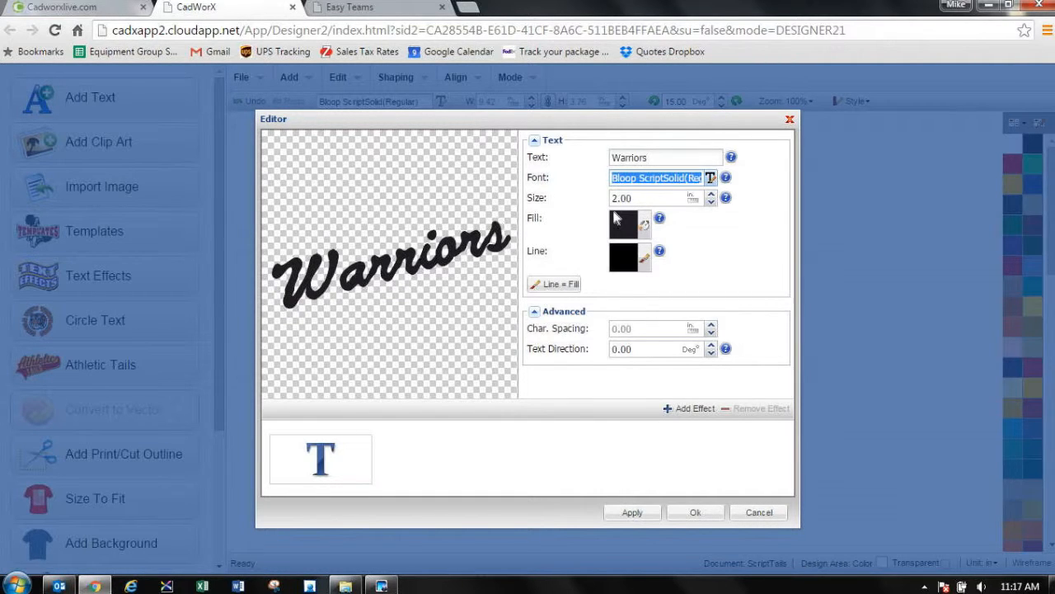
{"action": "left_click", "coordinate": [656, 201]}
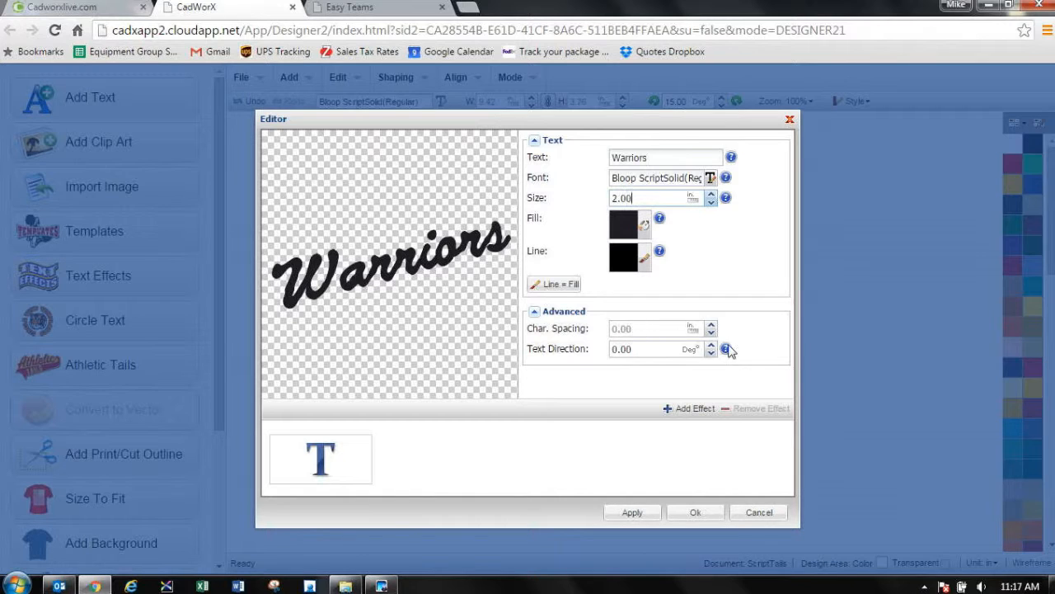
{"action": "left_click", "coordinate": [695, 513]}
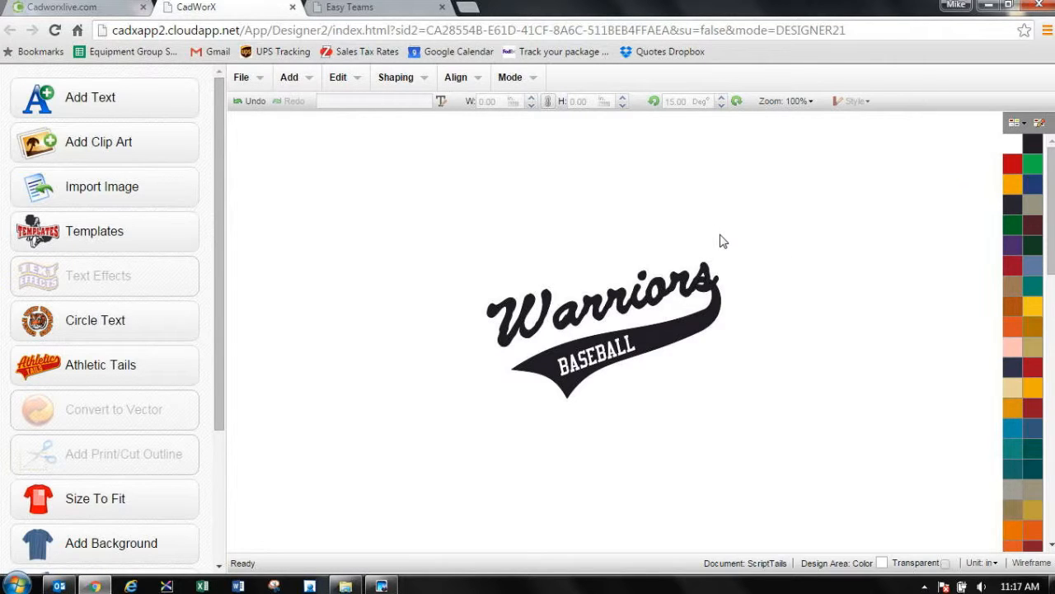
Step: Move the Warriors lettering so the end of its final s meets the start of the athletic tail
{"action": "left_click_drag", "start_coordinate": [687, 299], "coordinate": [659, 303]}
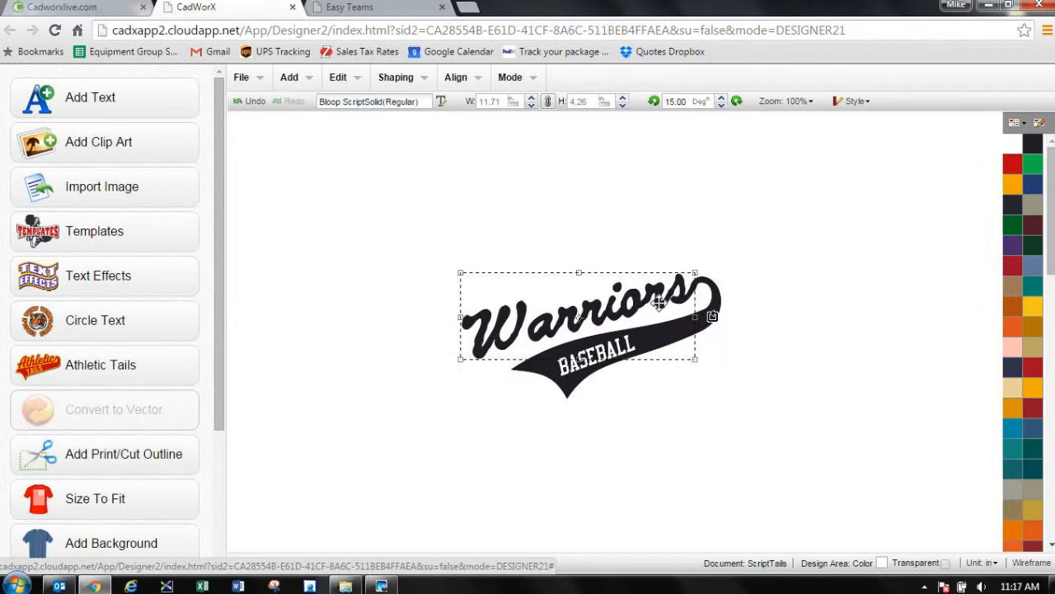
{"action": "left_click", "coordinate": [875, 279]}
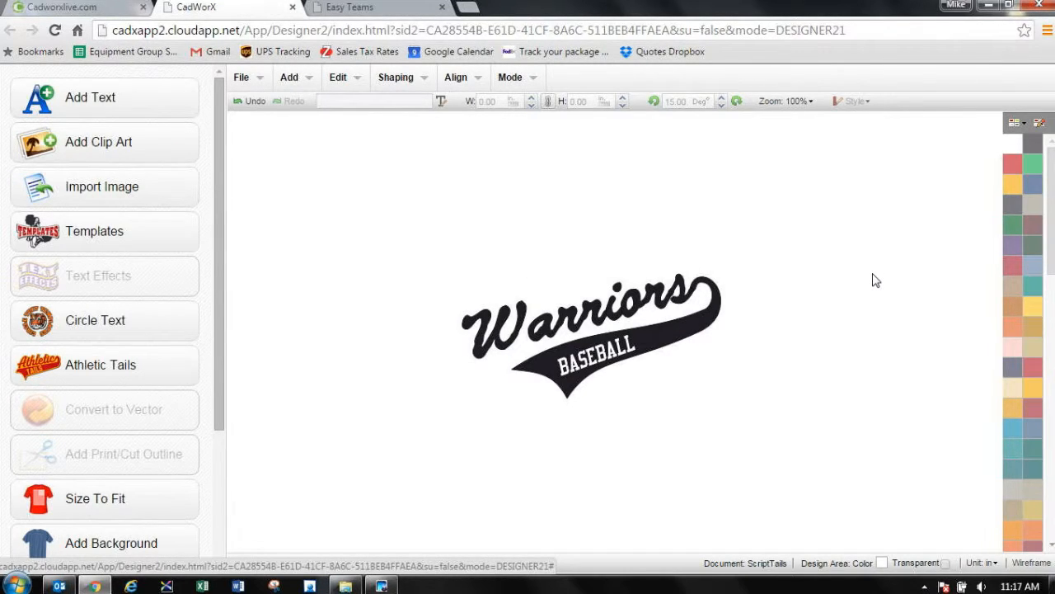
{"action": "left_click_drag", "start_coordinate": [372, 134], "coordinate": [874, 518]}
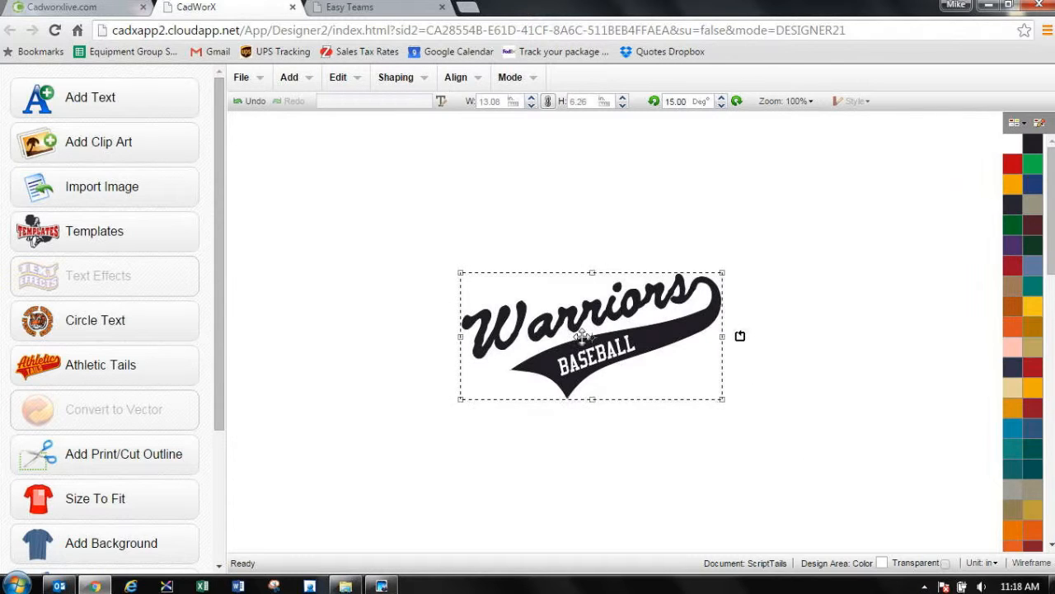
{"action": "left_click", "coordinate": [790, 239]}
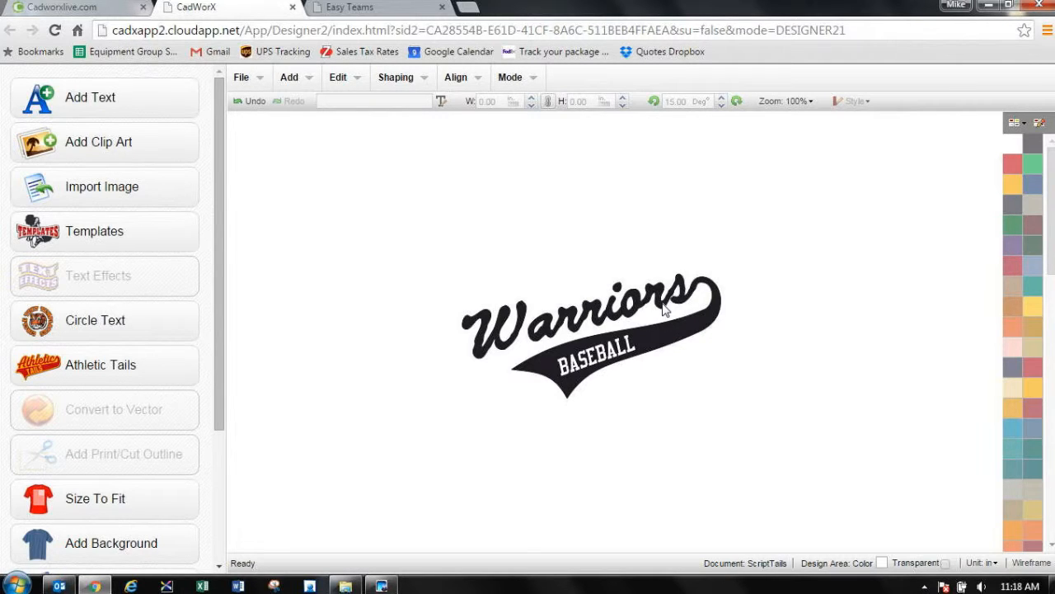
Step: Display the design in wireframe and weld the overlapping letters of the Warriors text
{"action": "left_click", "coordinate": [665, 309]}
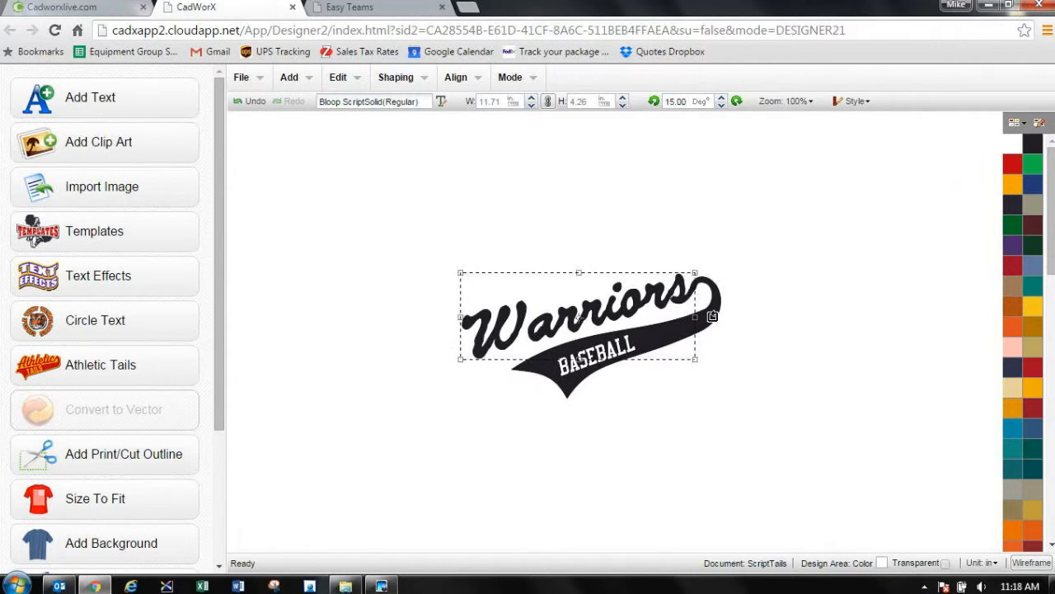
{"action": "left_click", "coordinate": [1032, 562]}
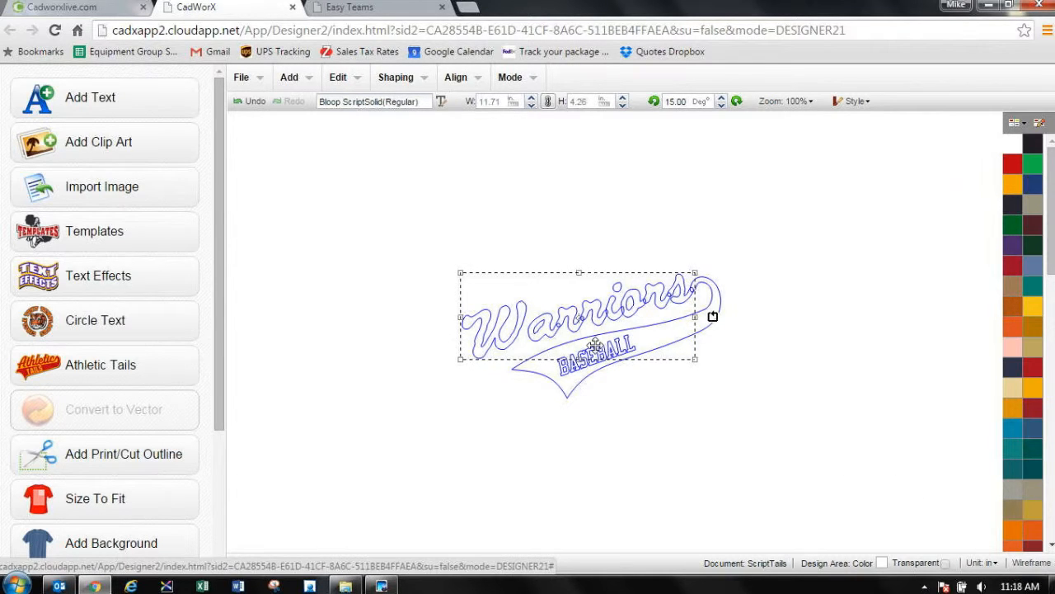
{"action": "left_click", "coordinate": [786, 101]}
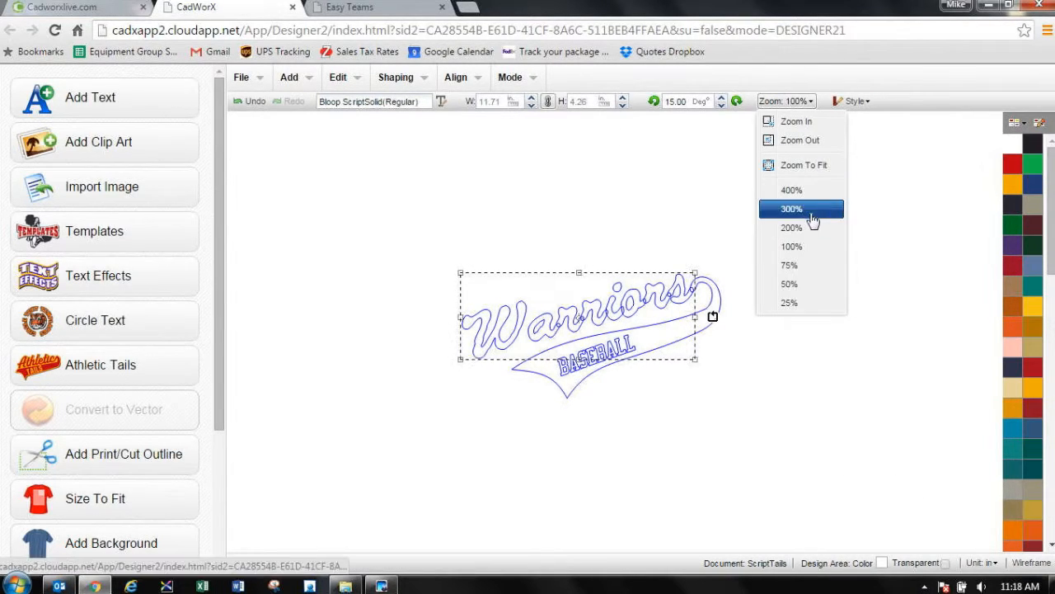
{"action": "left_click", "coordinate": [804, 168]}
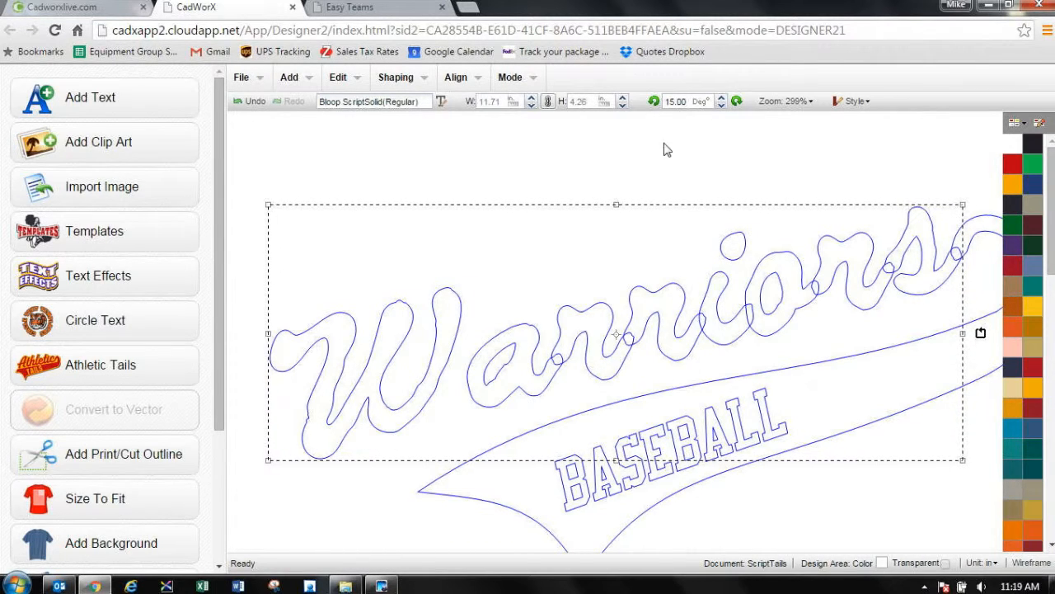
{"action": "left_click", "coordinate": [462, 80]}
{"action": "left_click", "coordinate": [417, 78]}
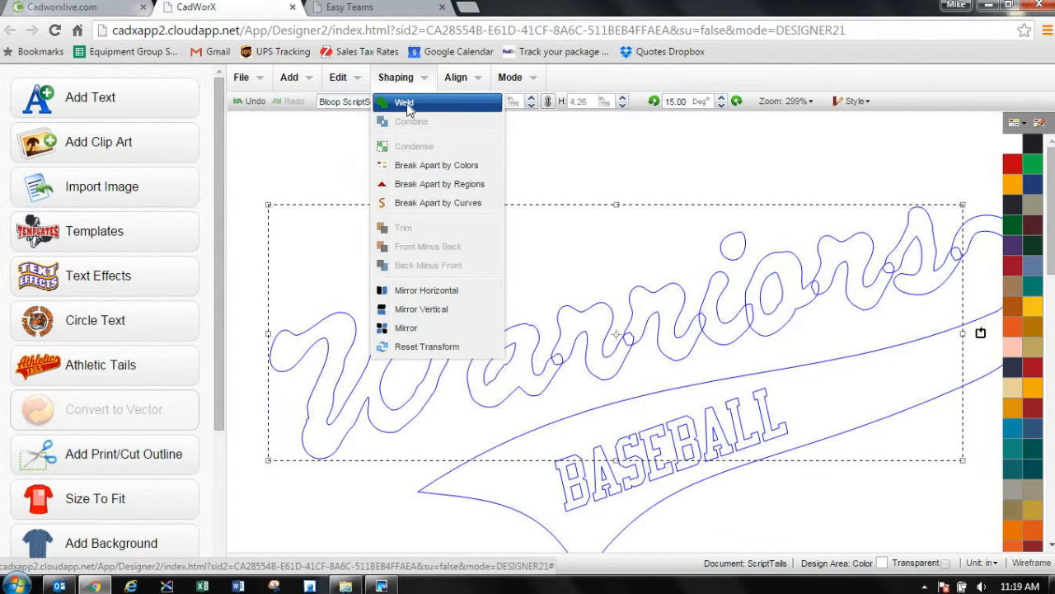
{"action": "left_click", "coordinate": [408, 103]}
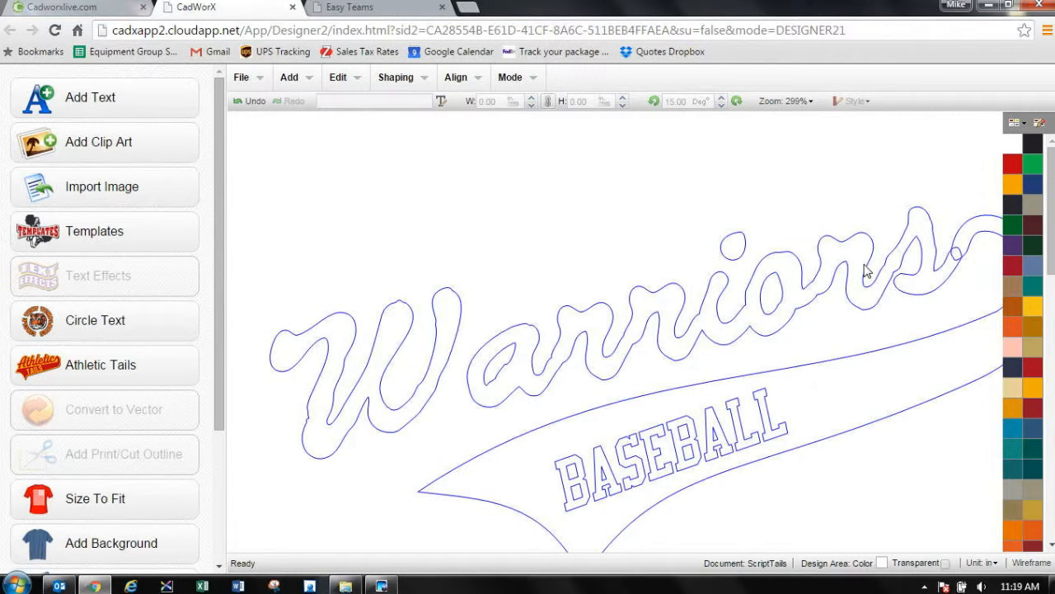
Step: Weld the Warriors lettering and the athletic tail together into one shape
{"action": "left_click", "coordinate": [947, 278]}
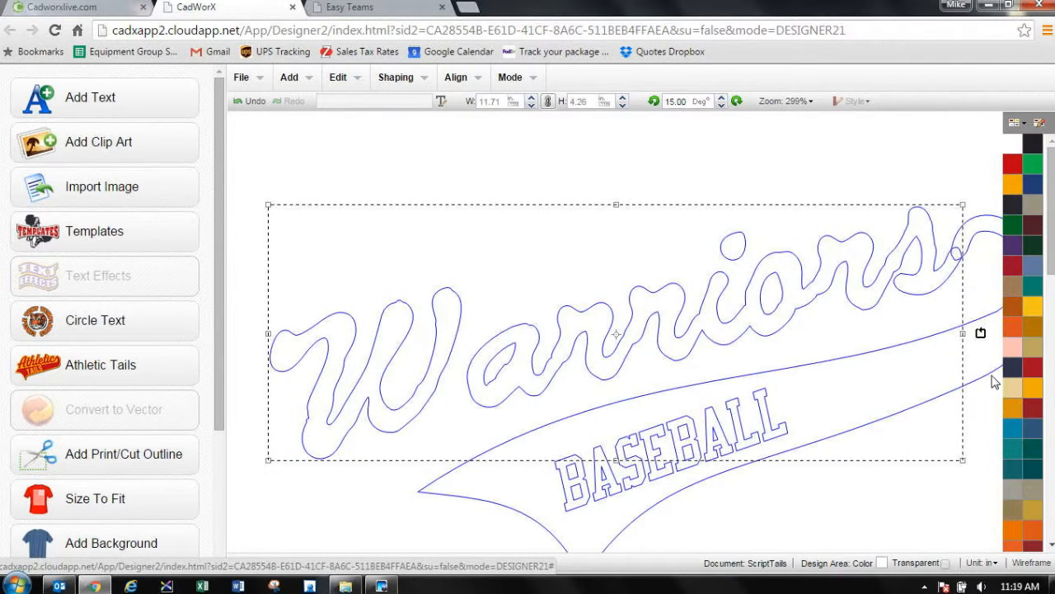
{"action": "left_click", "coordinate": [989, 373], "text": "shift"}
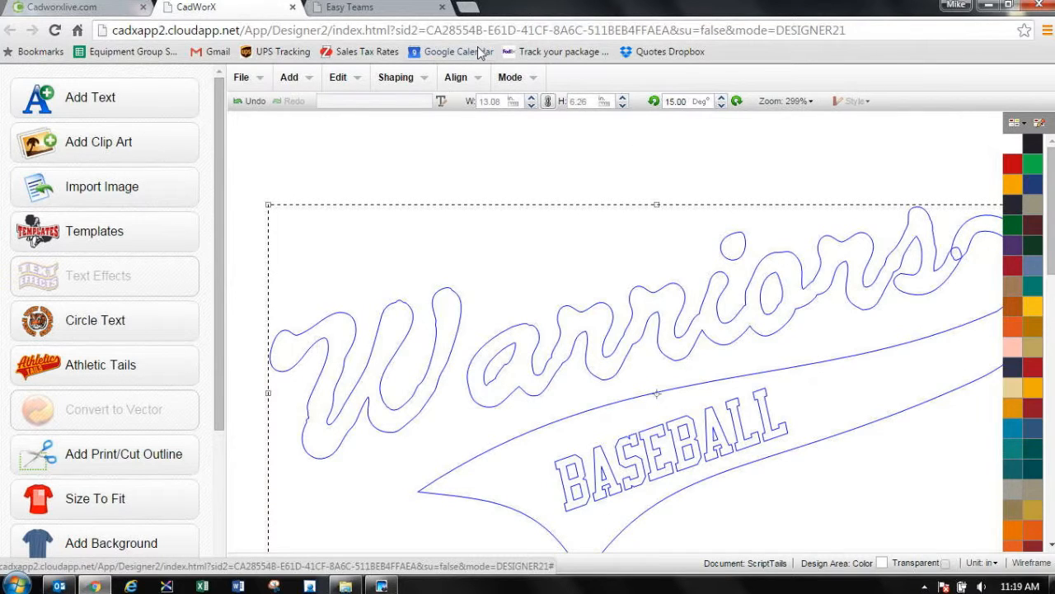
{"action": "left_click", "coordinate": [426, 78]}
{"action": "left_click", "coordinate": [404, 103]}
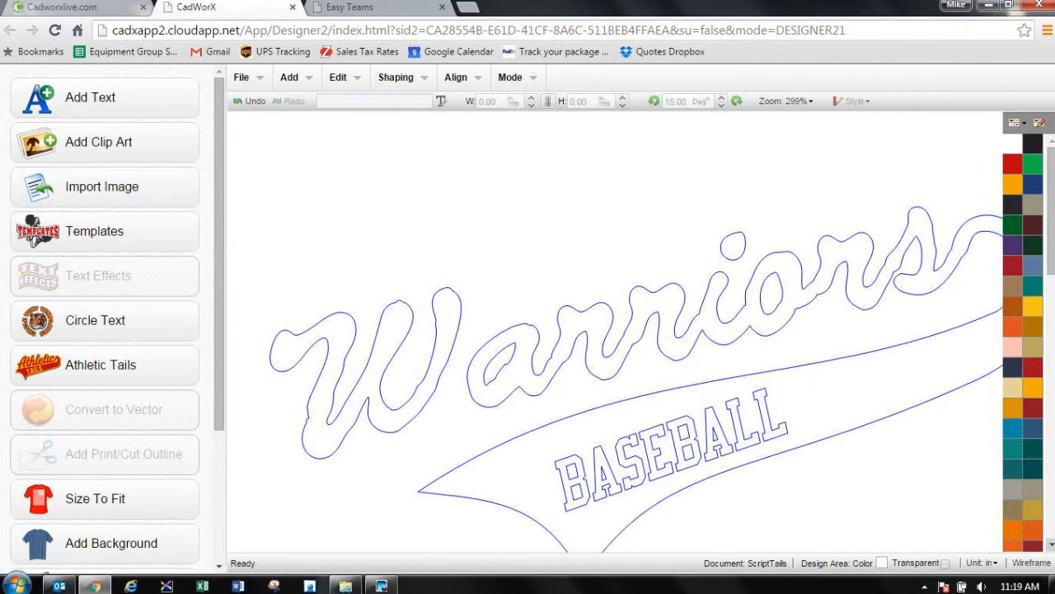
Step: Turn off the wireframe display and view the welded design at 100% zoom
{"action": "left_click", "coordinate": [1032, 562]}
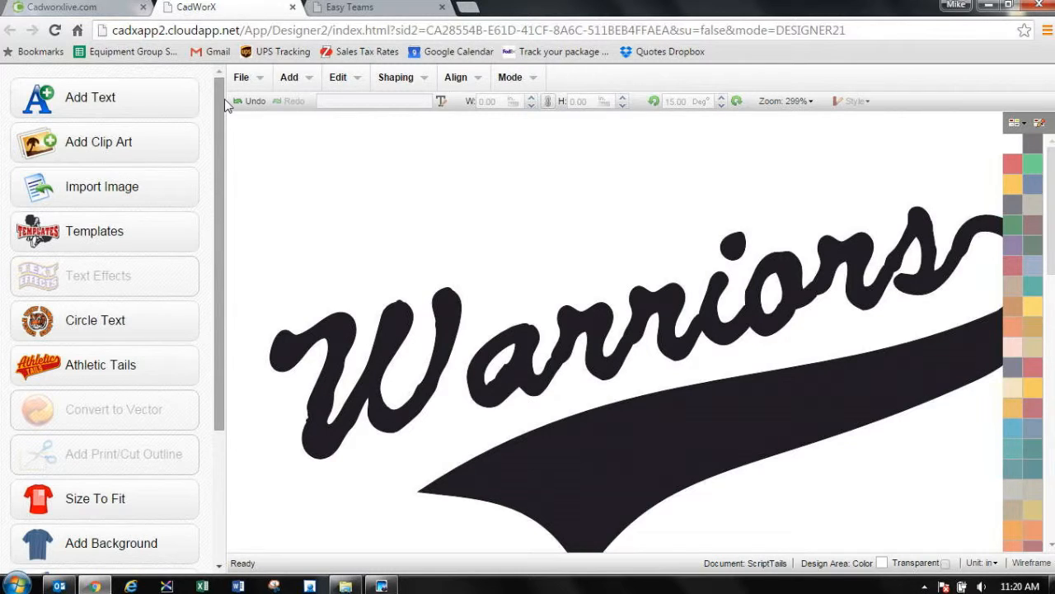
{"action": "left_click", "coordinate": [811, 101]}
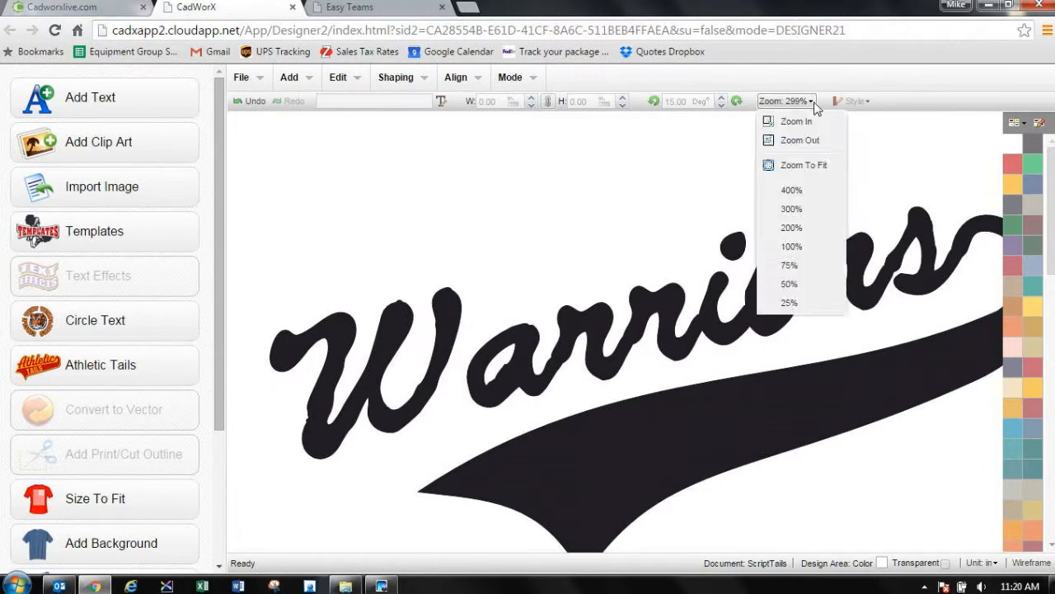
{"action": "left_click", "coordinate": [813, 247]}
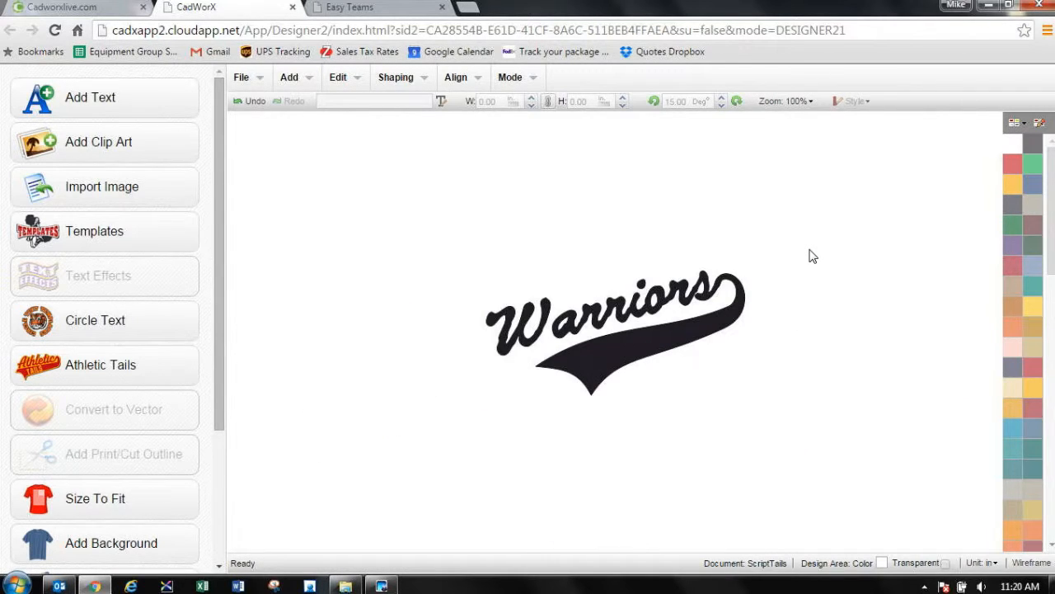
Step: Close the open designer and Easy Teams sessions, and launch Easy Teams again from the CadworxLIVE dashboard
{"action": "left_click", "coordinate": [292, 7]}
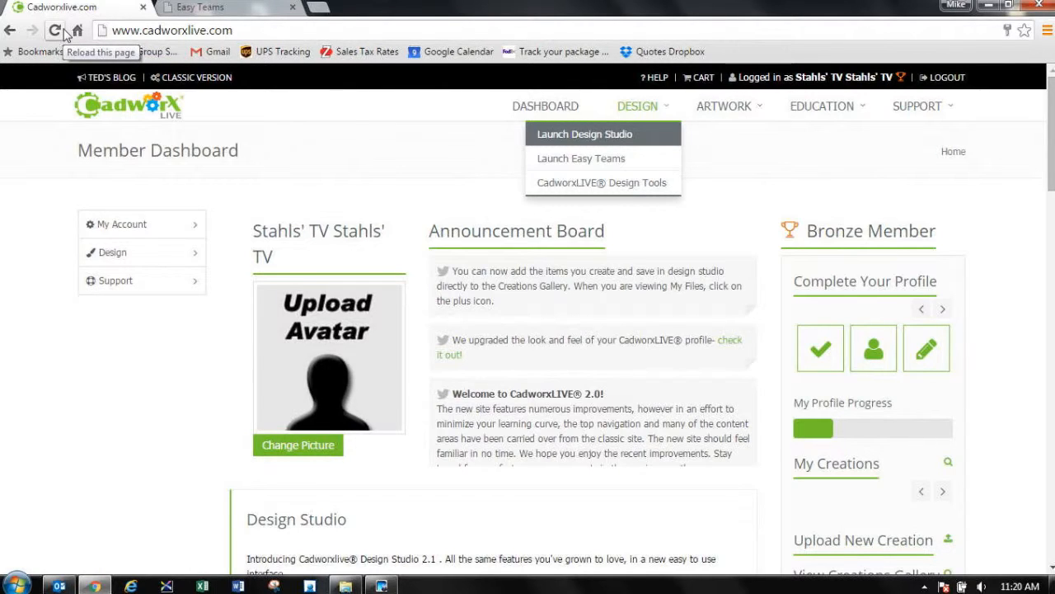
{"action": "left_click", "coordinate": [281, 8]}
{"action": "left_click", "coordinate": [292, 8]}
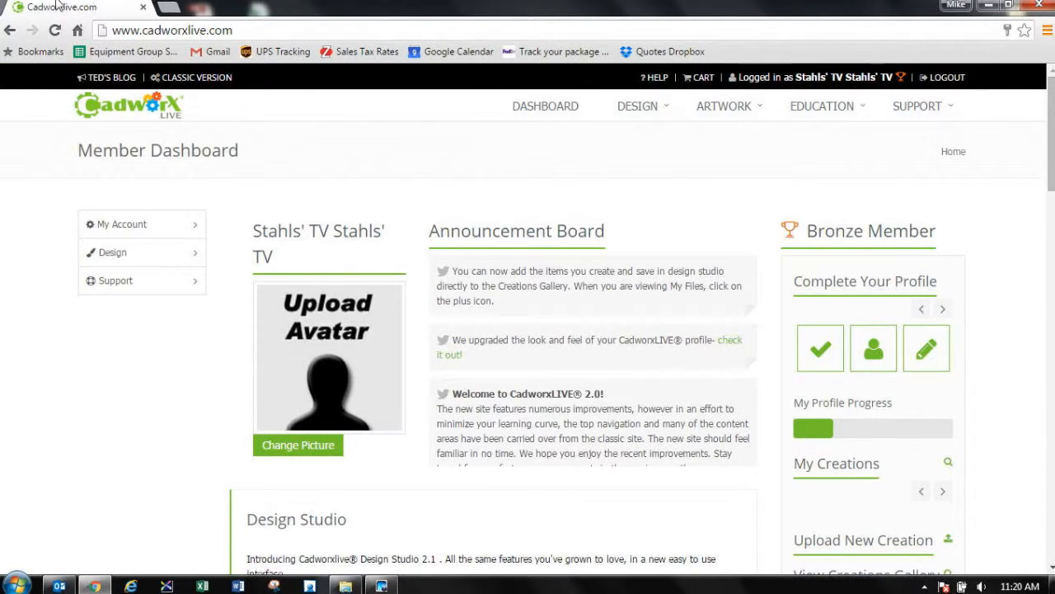
{"action": "mouse_move", "coordinate": [678, 111]}
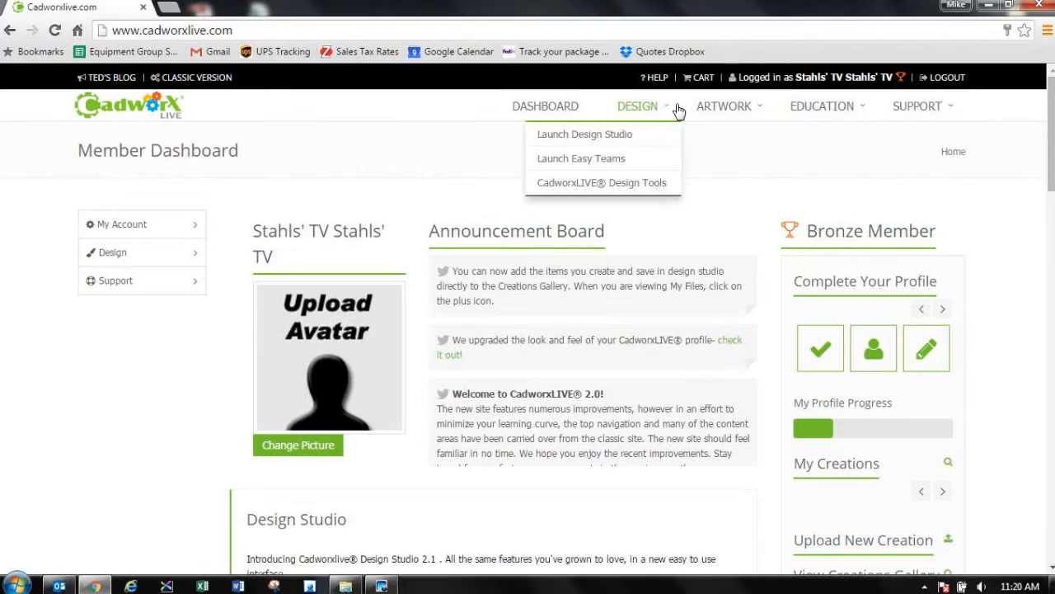
{"action": "left_click", "coordinate": [611, 165]}
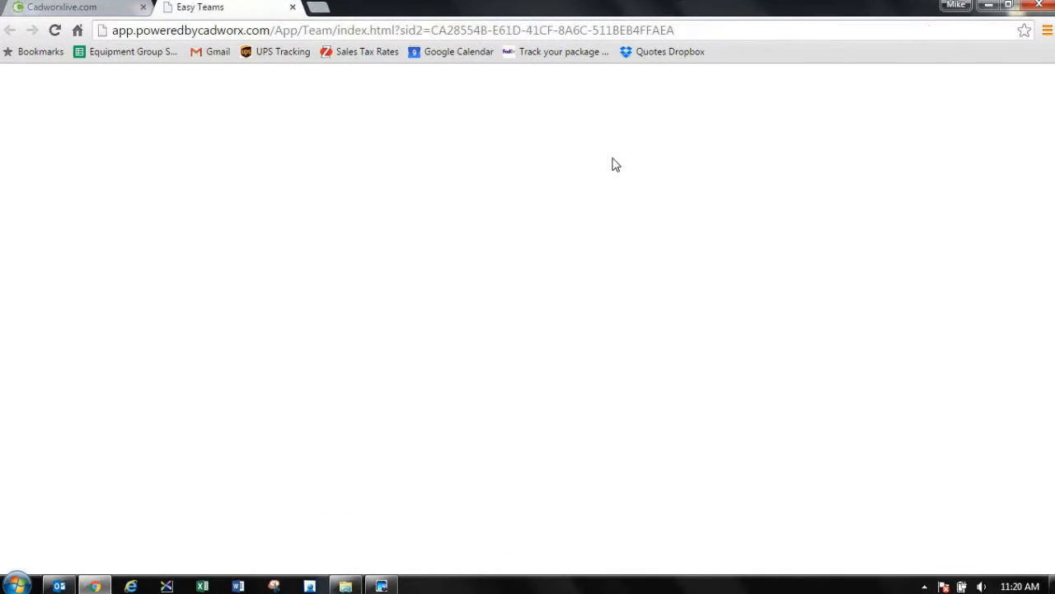
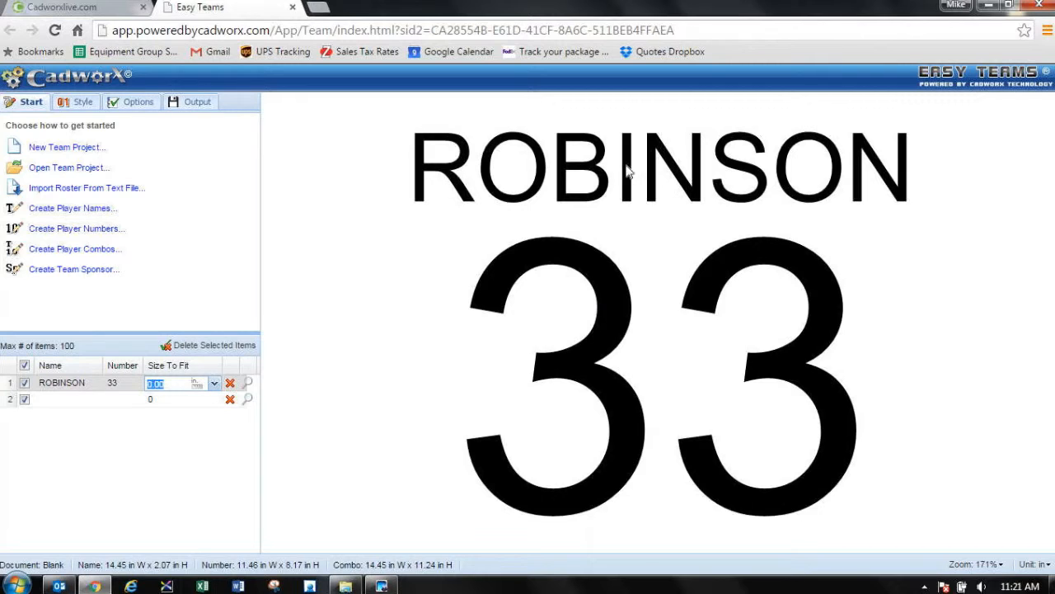
Step: Change the player name's font to _vxAth5 and view the available text effects without adding one
{"action": "double_click", "coordinate": [624, 171]}
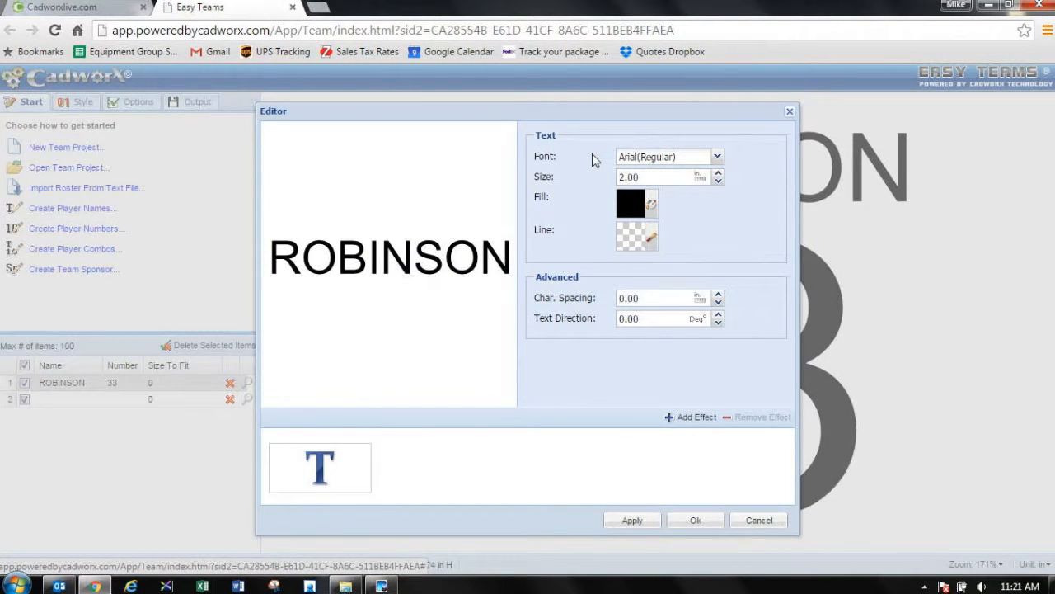
{"action": "left_click", "coordinate": [718, 157]}
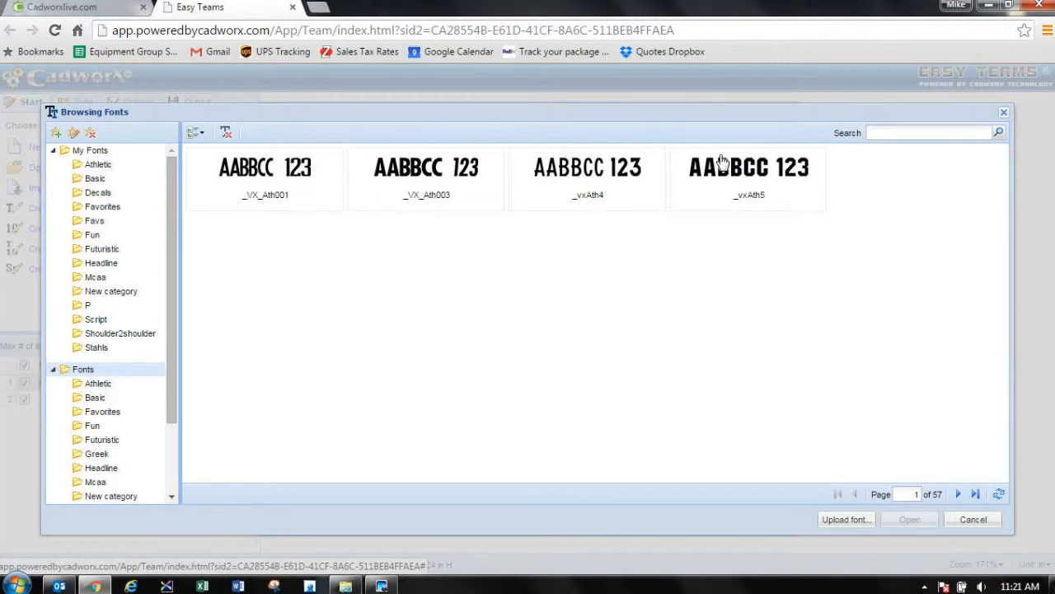
{"action": "left_click", "coordinate": [750, 193]}
{"action": "left_click", "coordinate": [908, 523]}
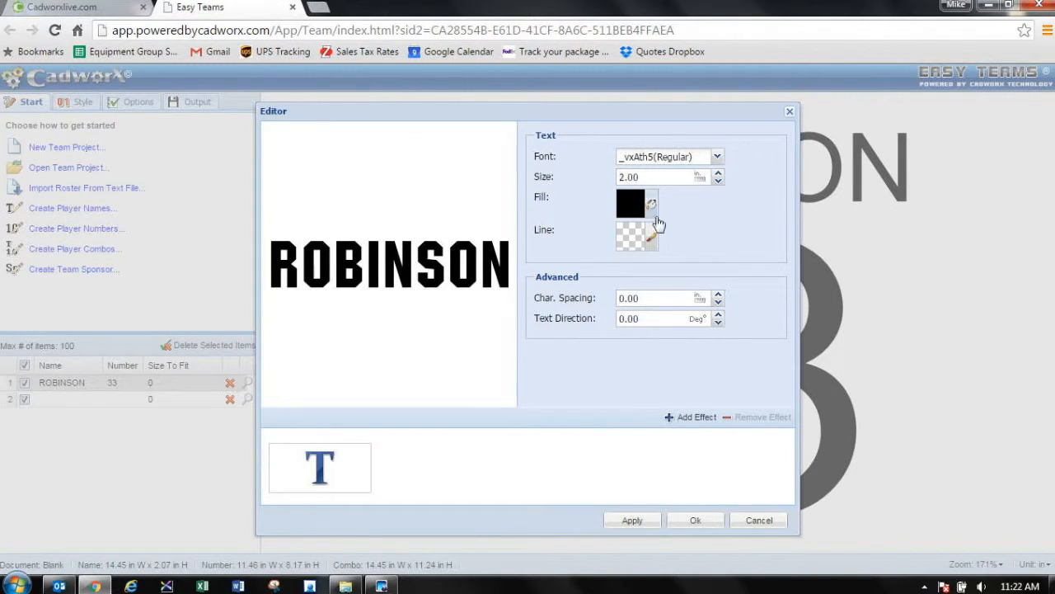
{"action": "left_click", "coordinate": [695, 418]}
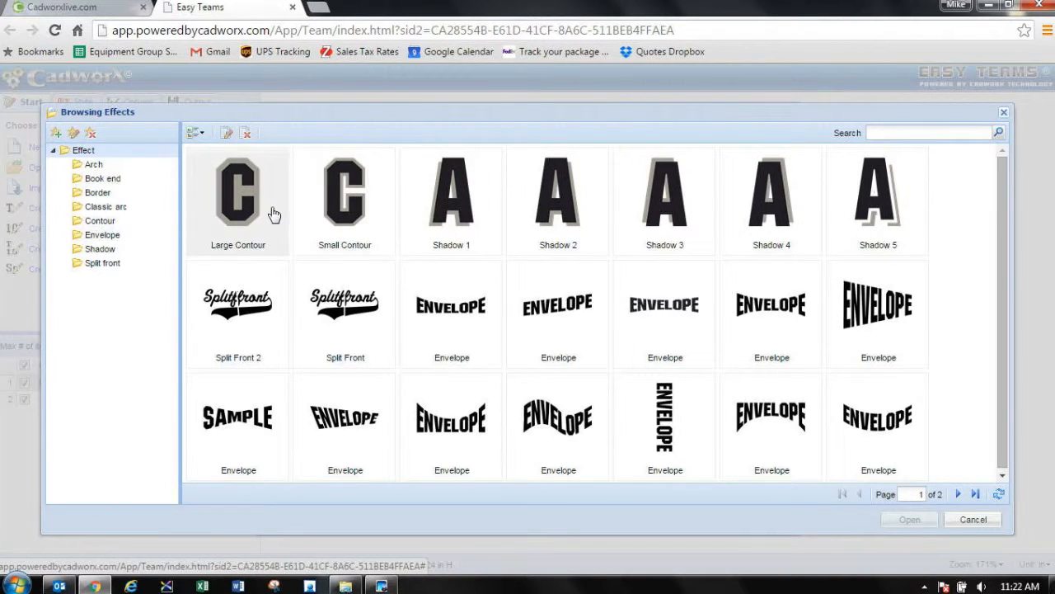
{"action": "left_click", "coordinate": [973, 520]}
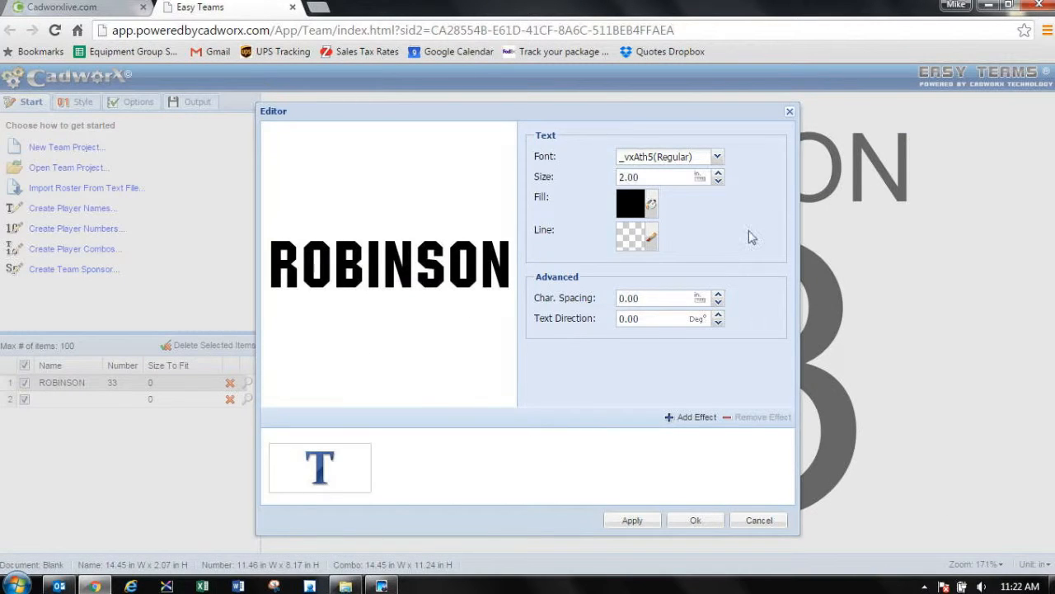
{"action": "left_click", "coordinate": [691, 520]}
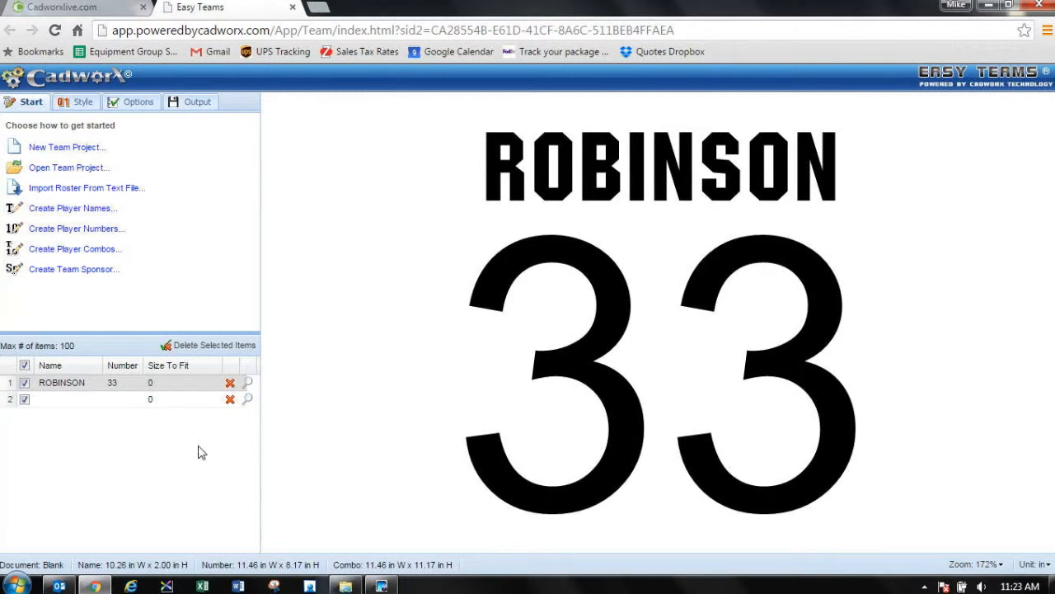
Step: Set the player number 33 to 6 inches in size and change its font to _vxAth5
{"action": "double_click", "coordinate": [604, 321]}
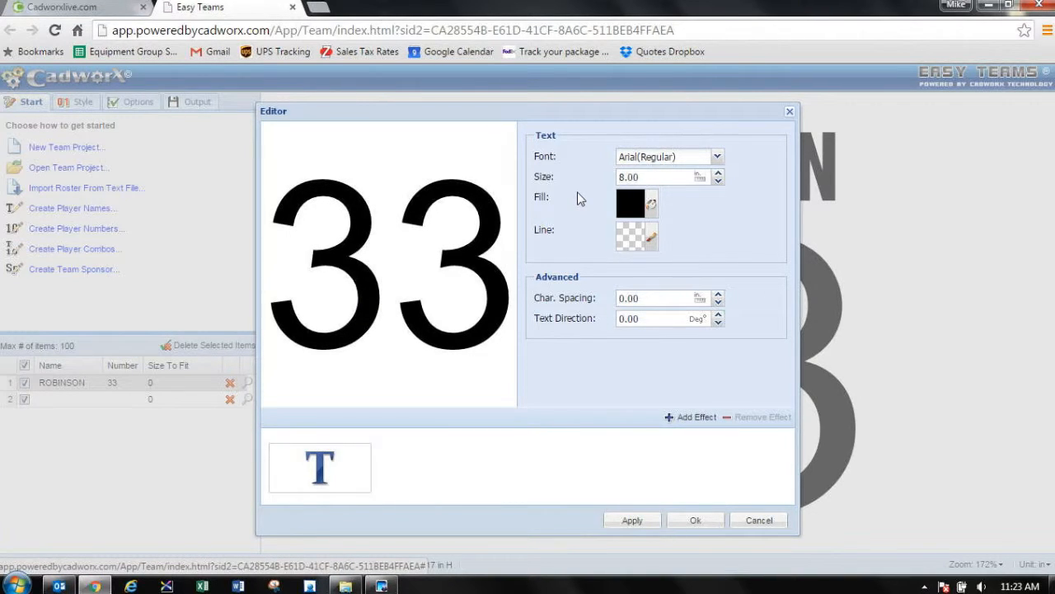
{"action": "left_click", "coordinate": [627, 177]}
{"action": "left_click_drag", "start_coordinate": [625, 177], "coordinate": [604, 180]}
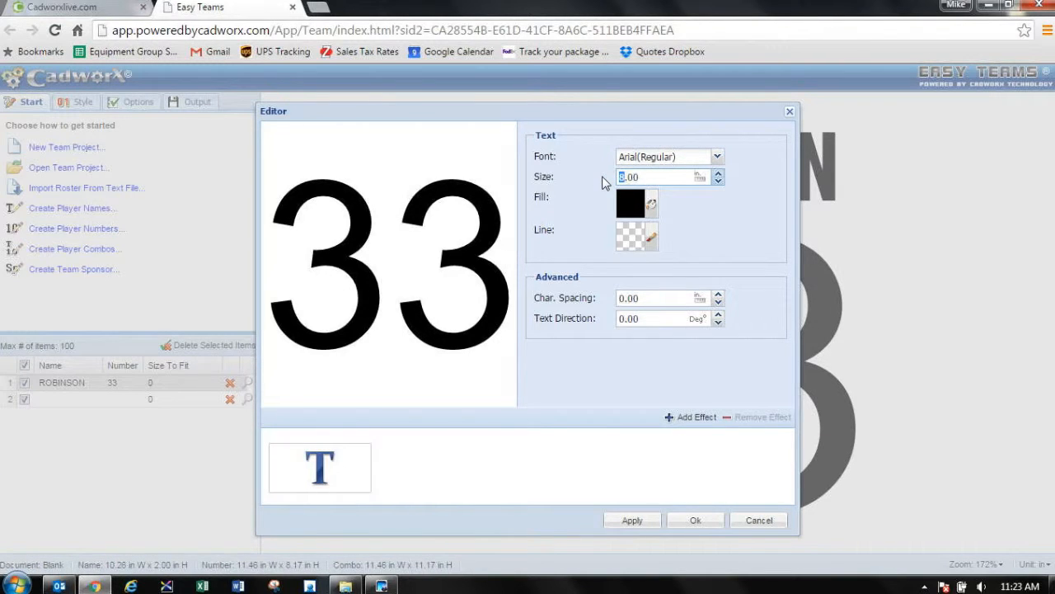
{"action": "left_click", "coordinate": [717, 156]}
{"action": "left_click", "coordinate": [746, 180]}
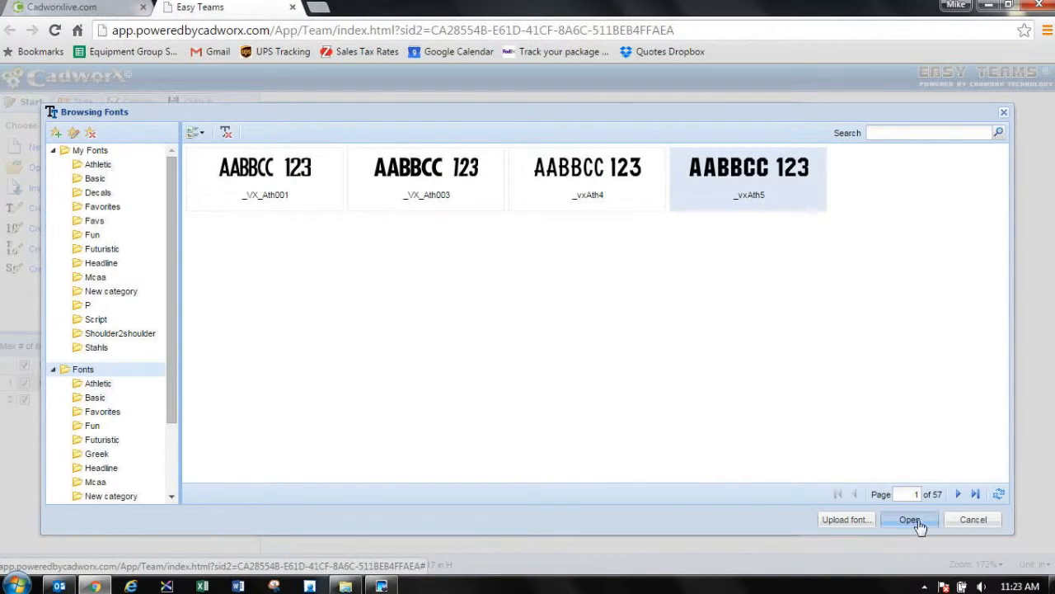
{"action": "left_click", "coordinate": [910, 519]}
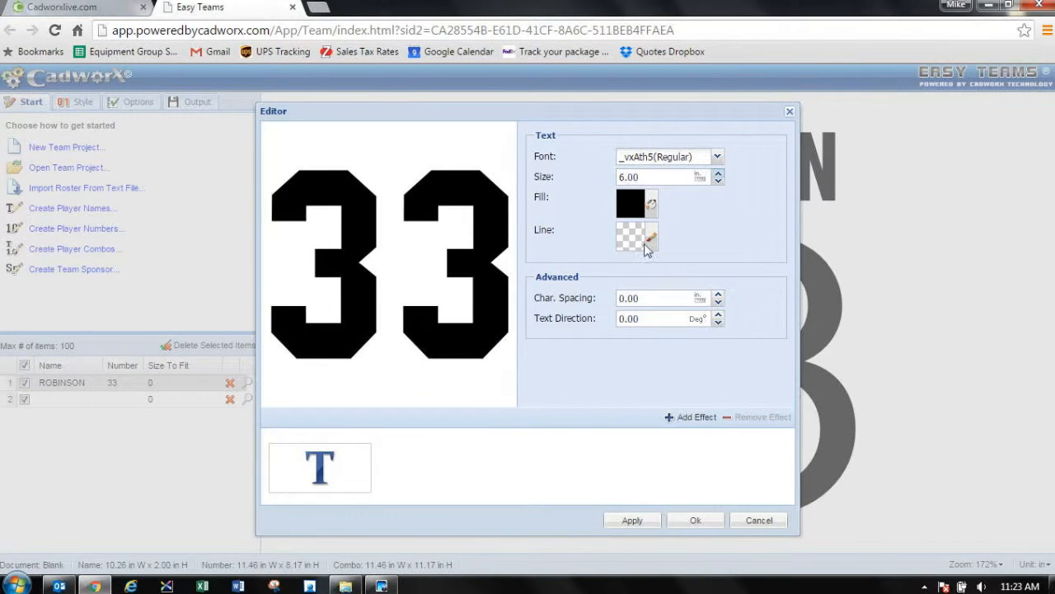
{"action": "left_click", "coordinate": [695, 520]}
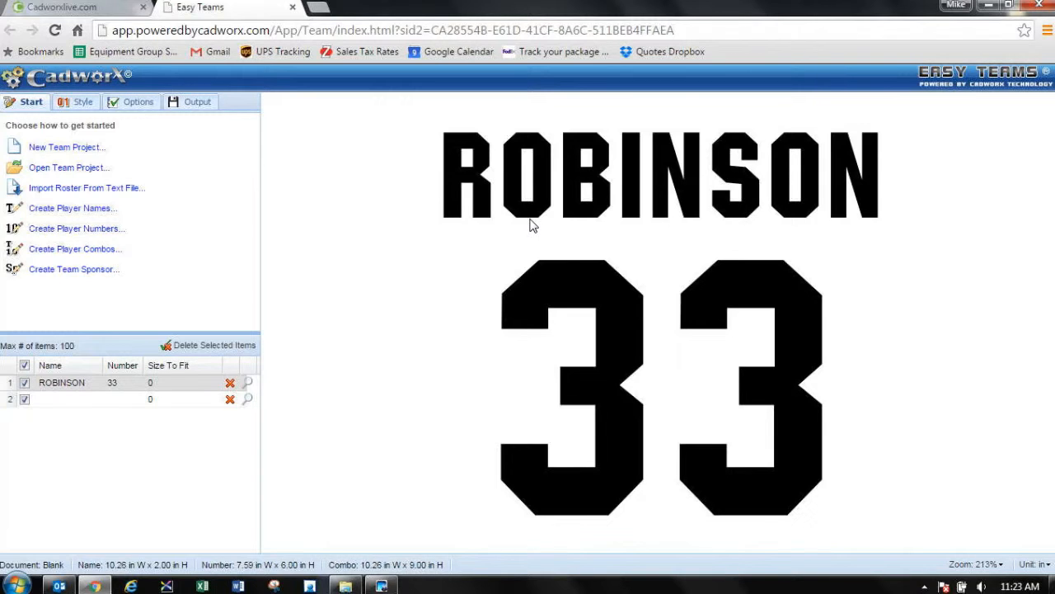
Step: View the roster's style and output options, and launch Design Studio from the CadworxLIVE dashboard
{"action": "left_click", "coordinate": [77, 102]}
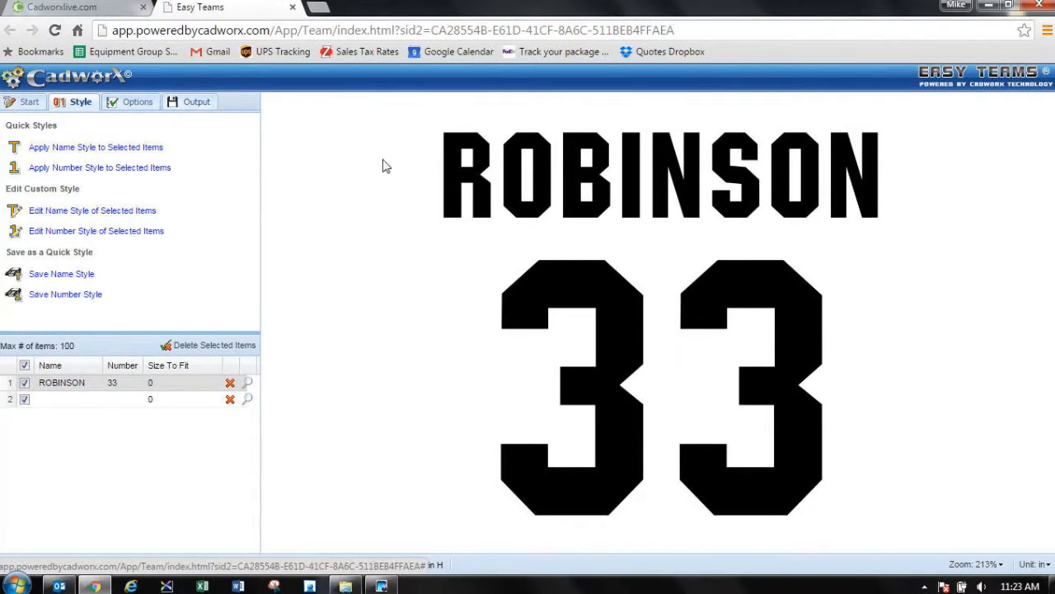
{"action": "left_click", "coordinate": [198, 105]}
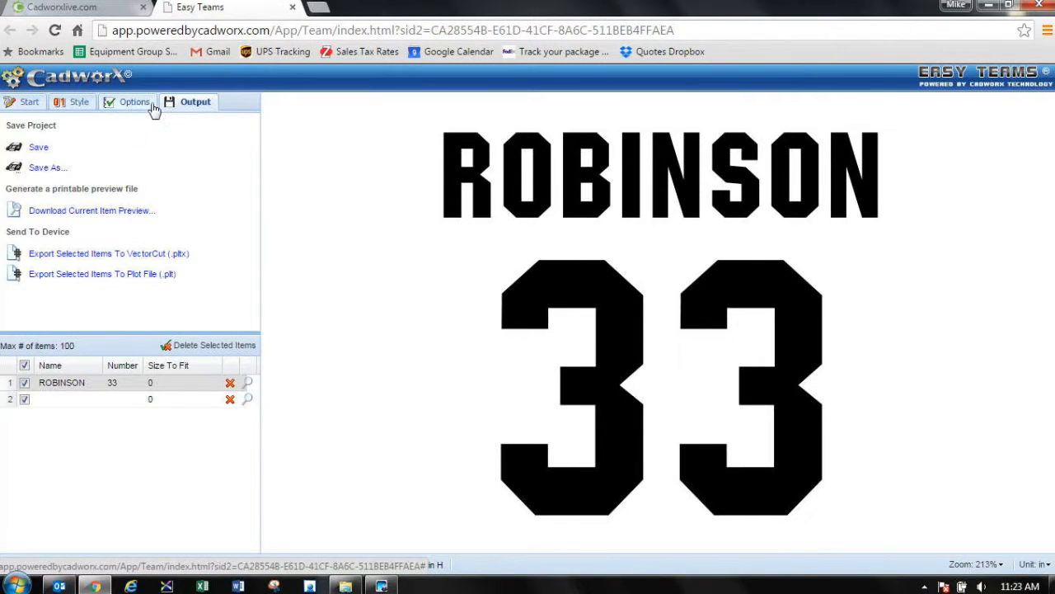
{"action": "left_click", "coordinate": [90, 8]}
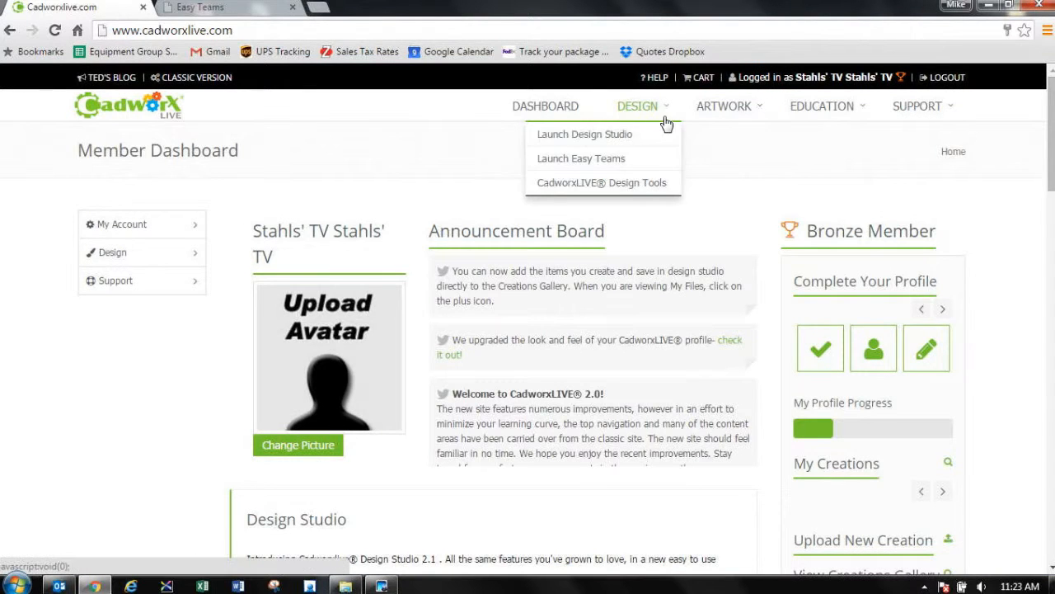
{"action": "mouse_move", "coordinate": [664, 122]}
{"action": "left_click", "coordinate": [633, 138]}
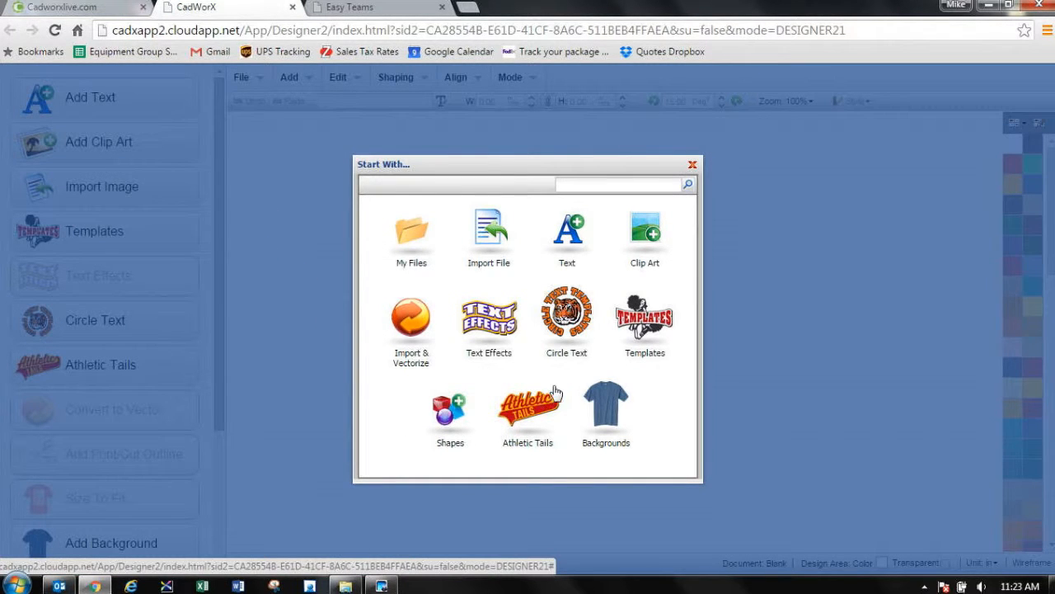
Step: Start a new design from the Arch 1 text effect in the Arch category
{"action": "left_click", "coordinate": [496, 325]}
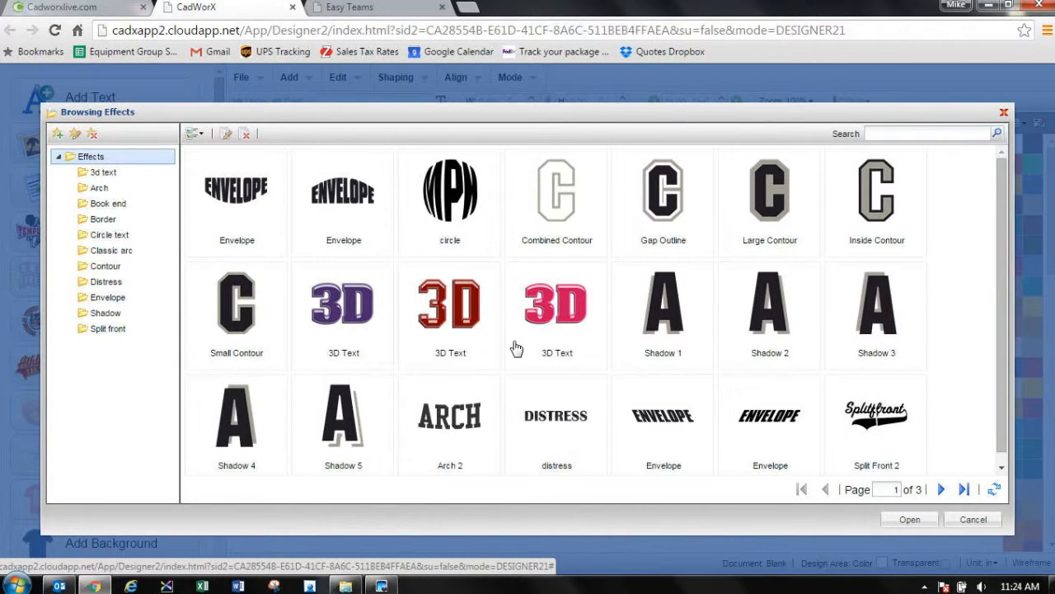
{"action": "left_click", "coordinate": [102, 189]}
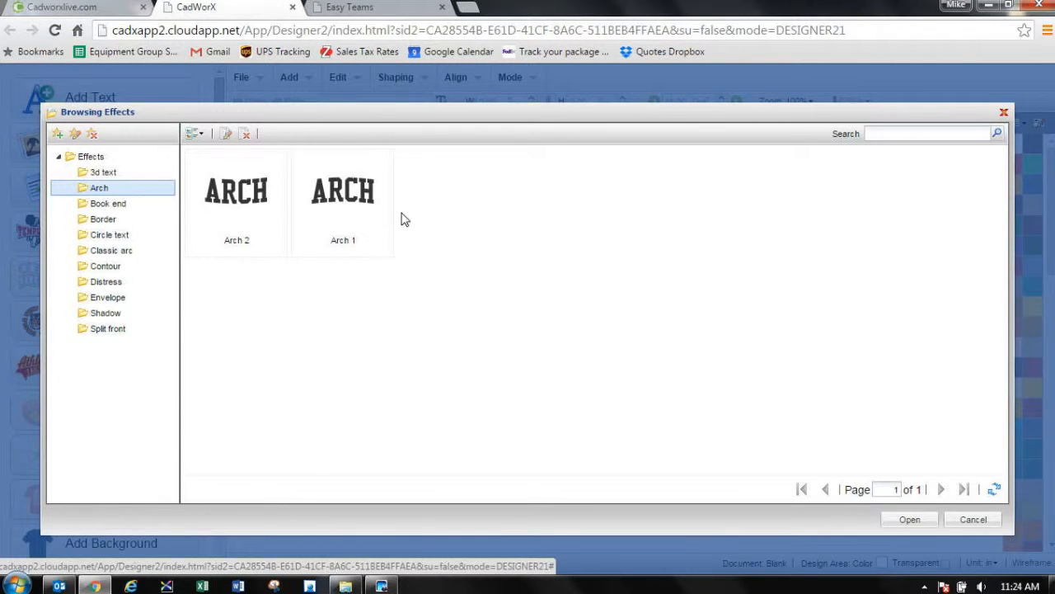
{"action": "left_click", "coordinate": [346, 204]}
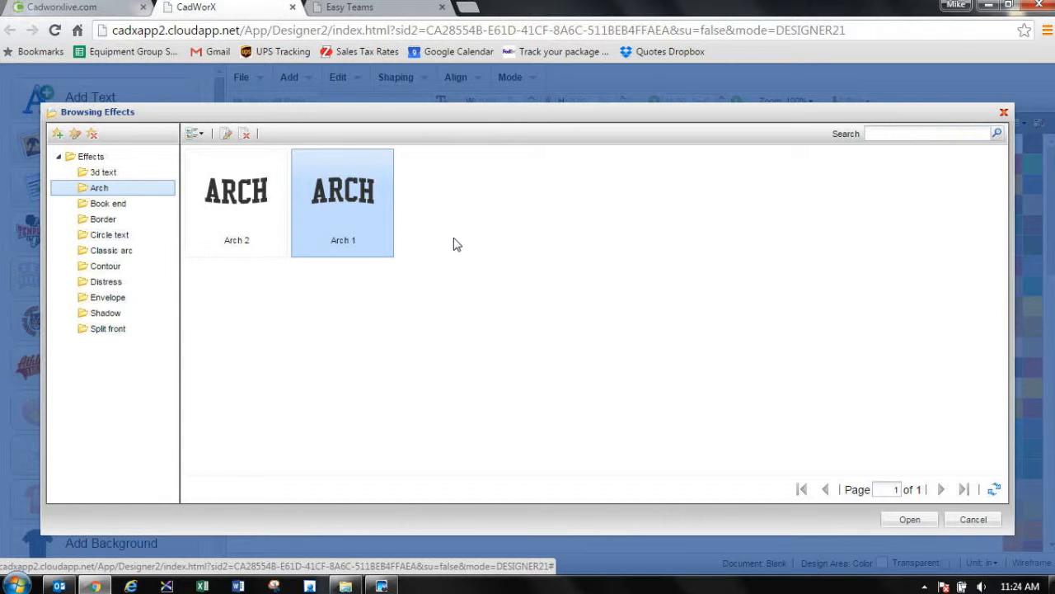
{"action": "left_click", "coordinate": [925, 521]}
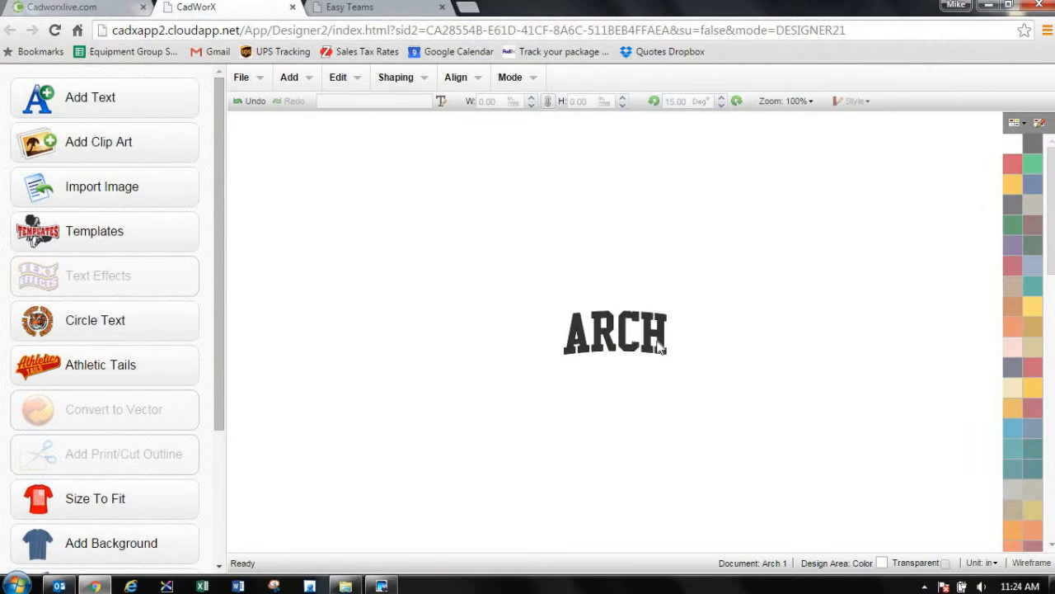
Step: Replace the arched sample text with BULLDOGS
{"action": "double_click", "coordinate": [658, 346]}
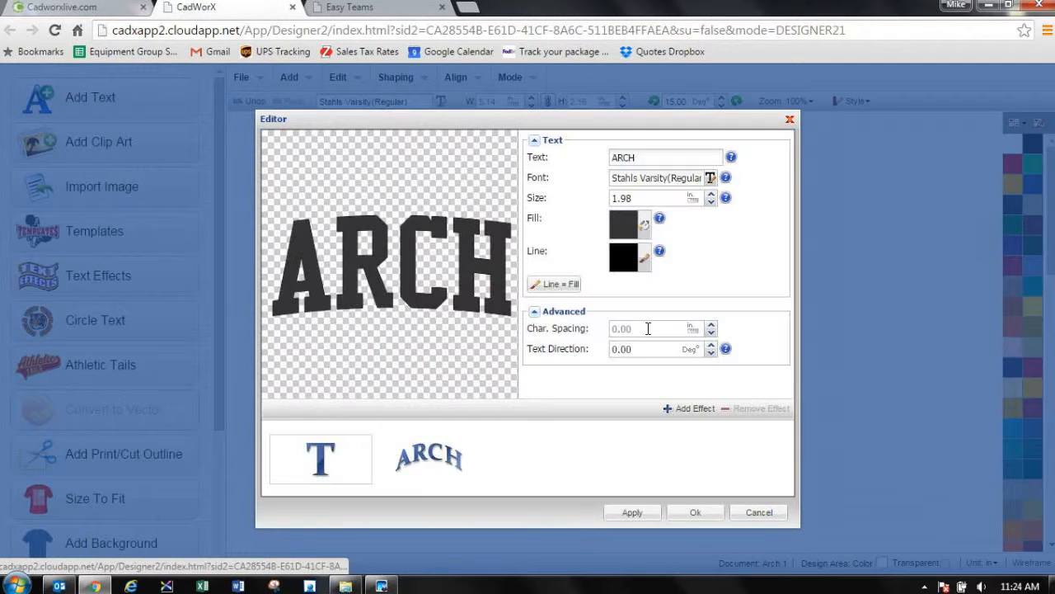
{"action": "double_click", "coordinate": [646, 156]}
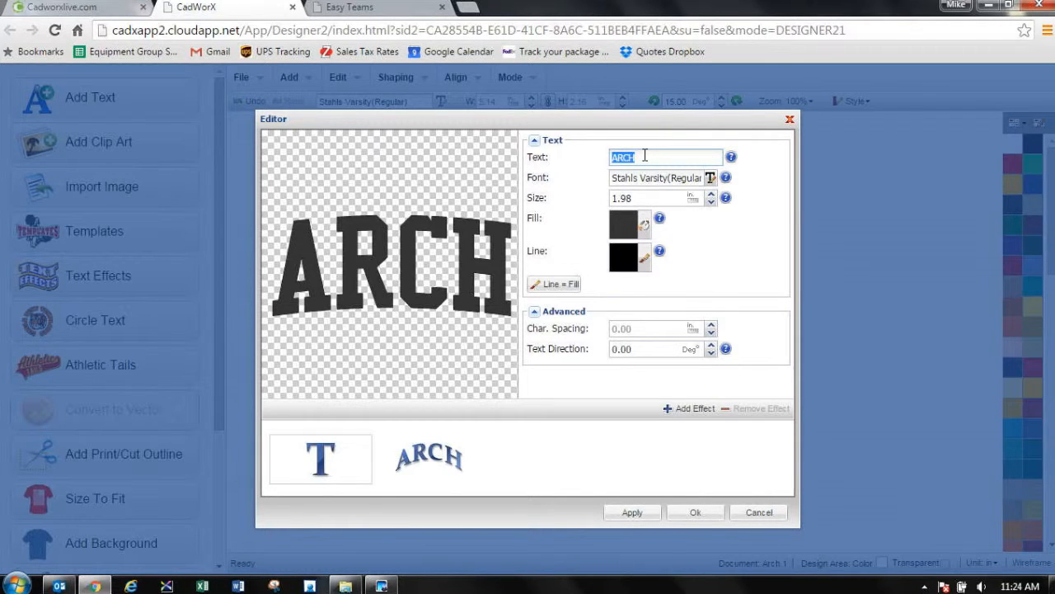
{"action": "type", "text": "BULLDOGS"}
{"action": "key", "text": "Tab"}
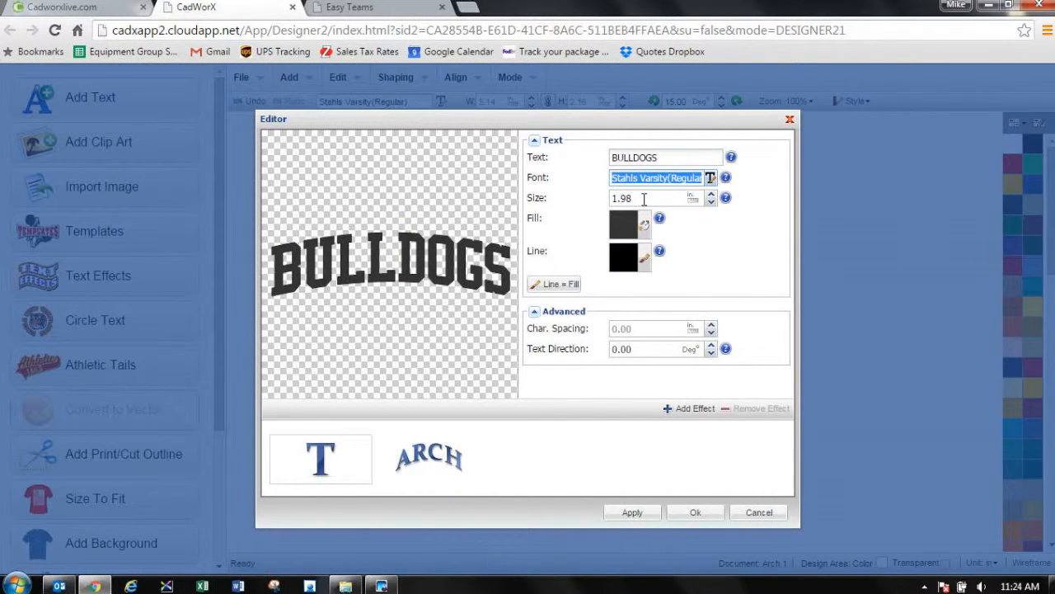
{"action": "left_click", "coordinate": [697, 512]}
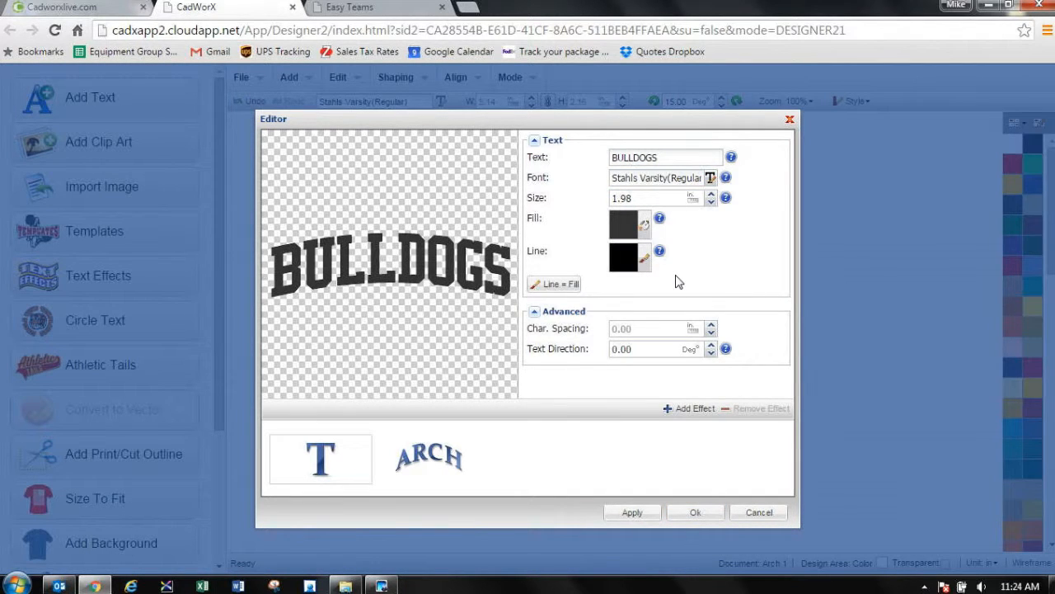
{"action": "left_click", "coordinate": [696, 512]}
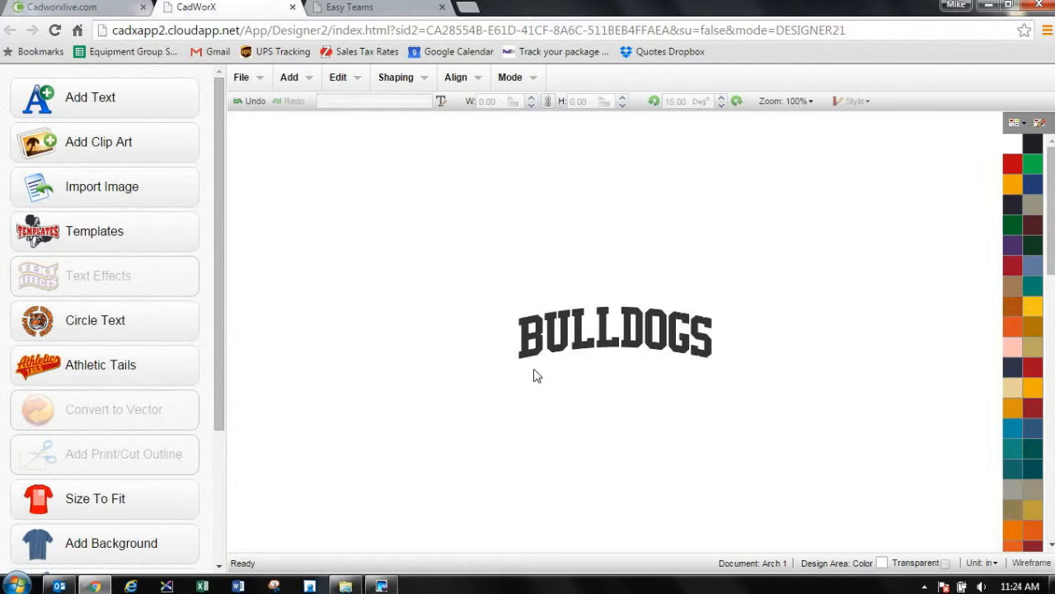
Step: Add a new text object reading 33 with a size of 4 inches
{"action": "left_click", "coordinate": [104, 110]}
{"action": "left_click_drag", "start_coordinate": [651, 158], "coordinate": [536, 175]}
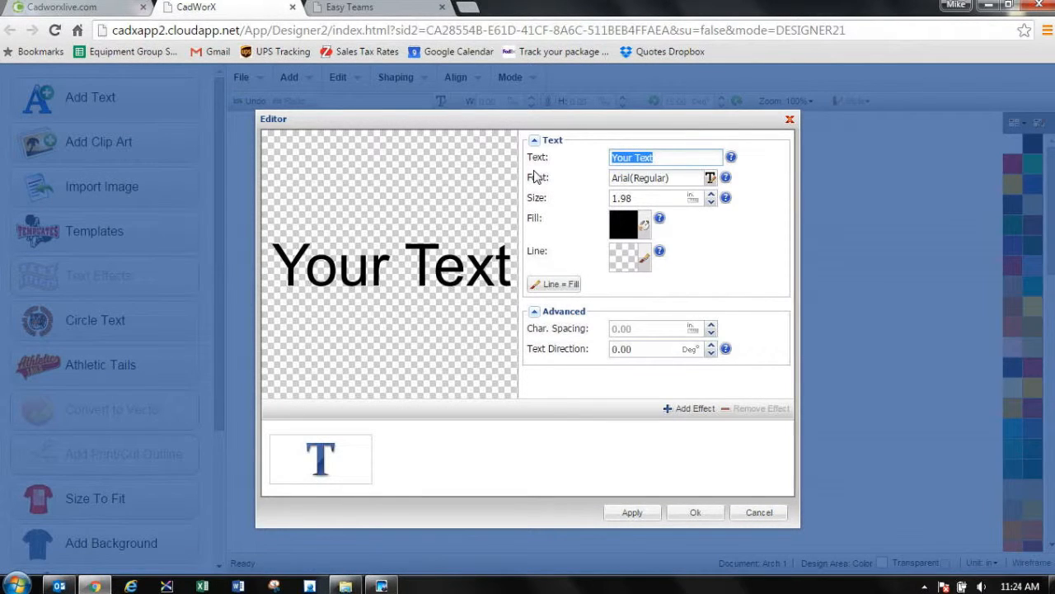
{"action": "type", "text": "4"}
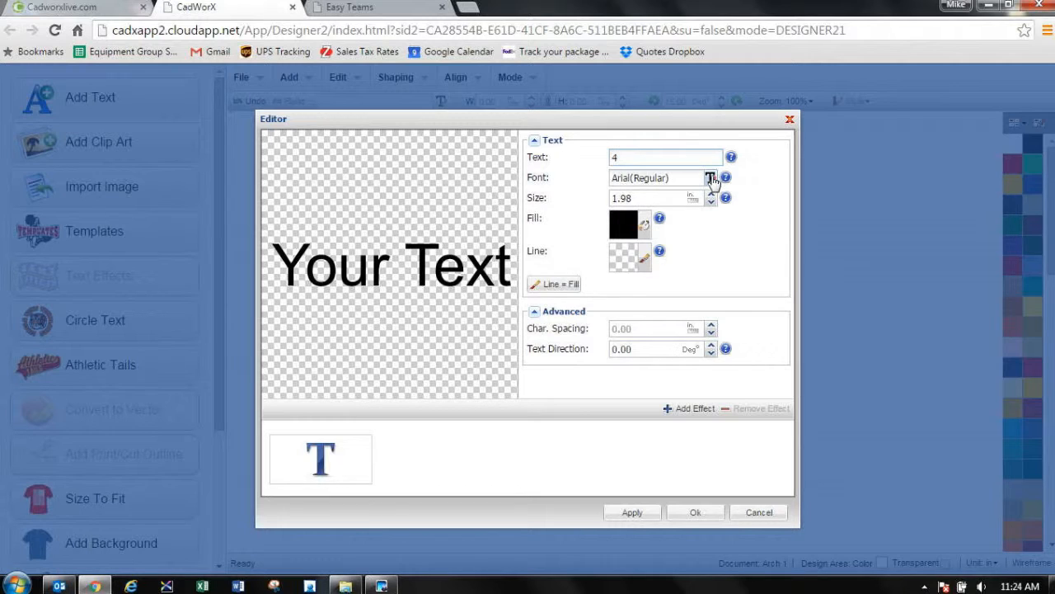
{"action": "left_click_drag", "start_coordinate": [625, 156], "coordinate": [596, 154]}
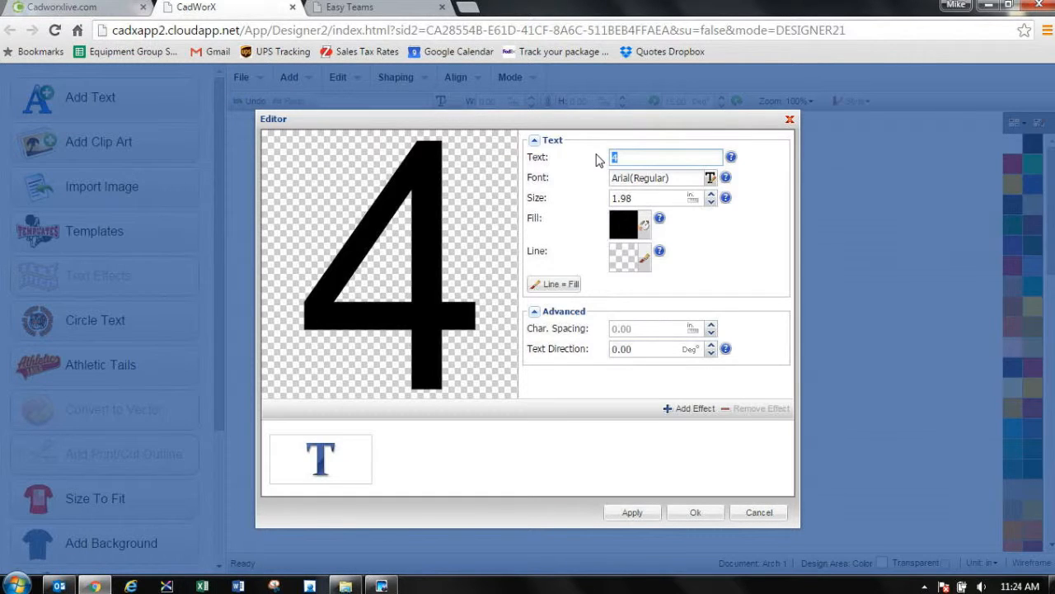
{"action": "type", "text": "33"}
{"action": "double_click", "coordinate": [640, 198]}
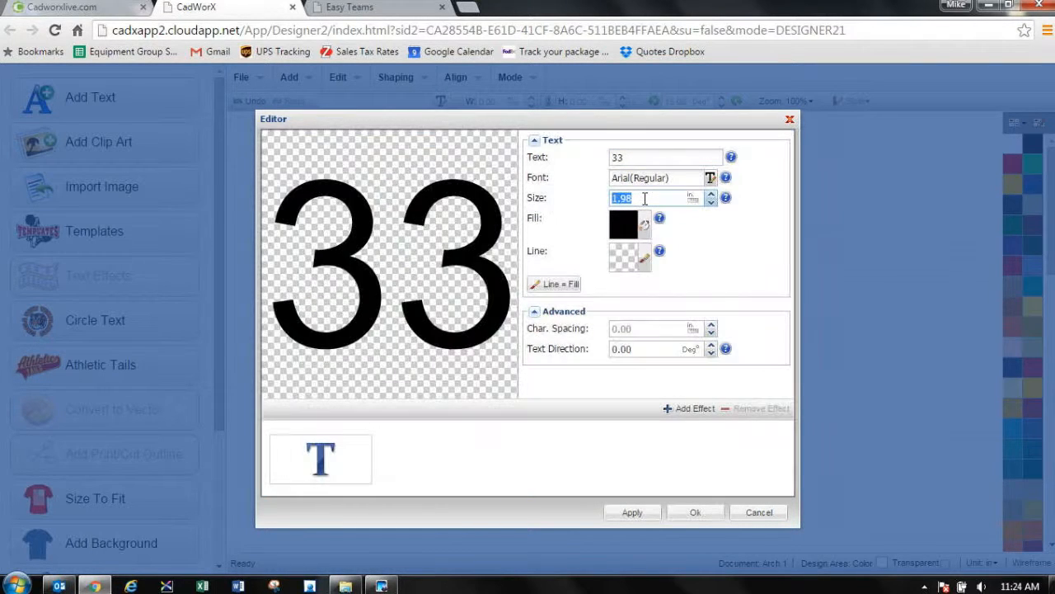
{"action": "type", "text": "4"}
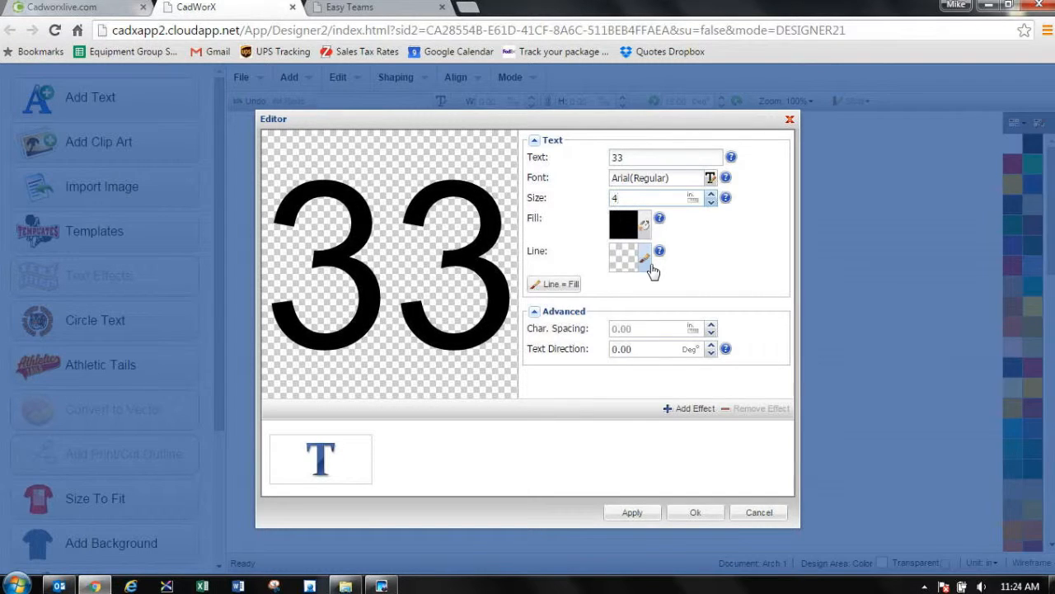
Step: Apply the _vxAth5 athletic font to the 33 and place the number centered just below the arched BULLDOGS text
{"action": "left_click", "coordinate": [710, 178]}
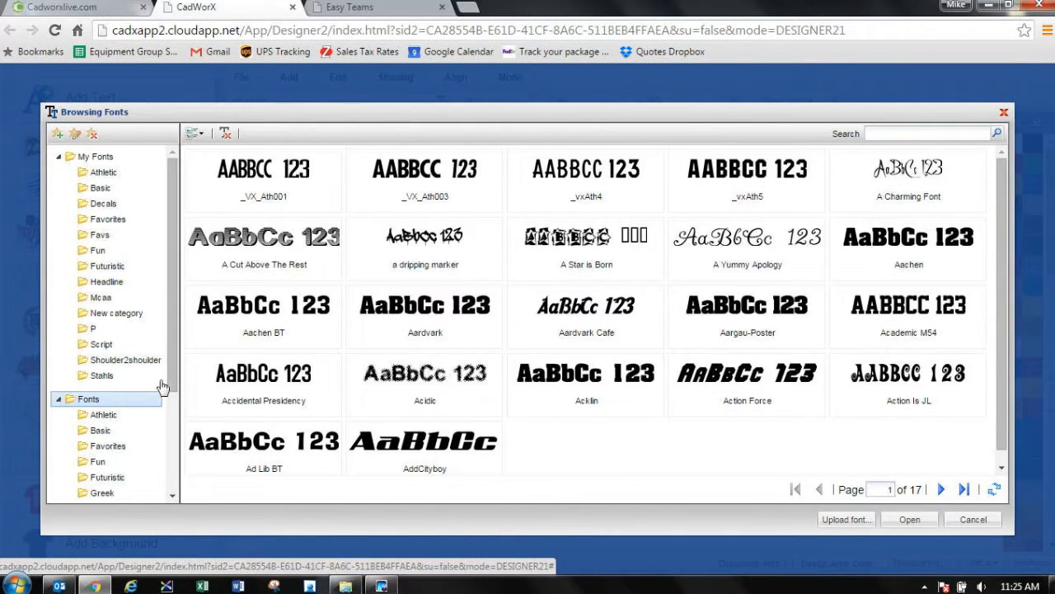
{"action": "left_click", "coordinate": [103, 414]}
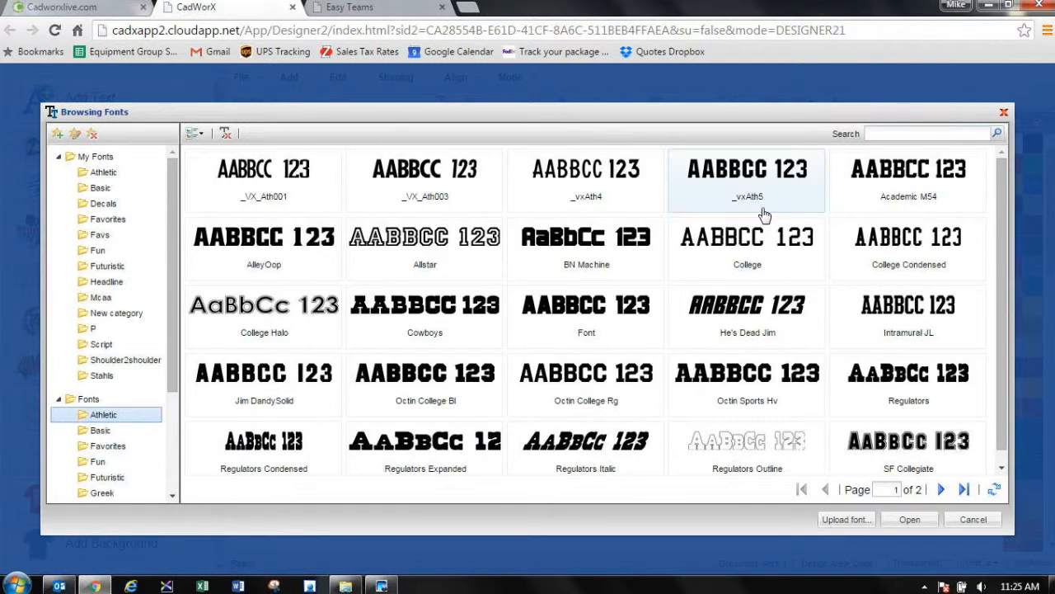
{"action": "left_click", "coordinate": [753, 188]}
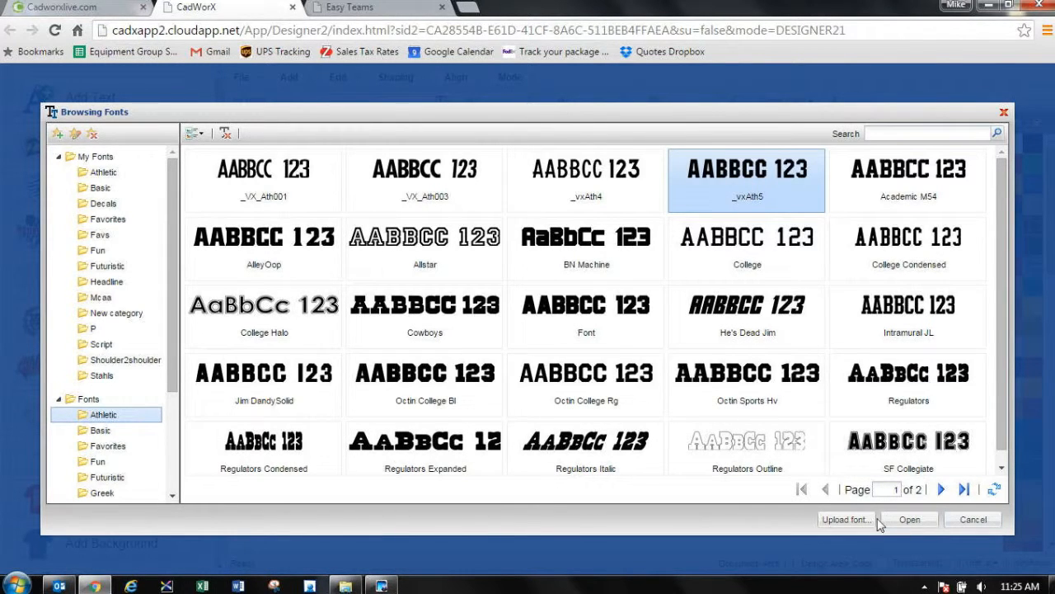
{"action": "left_click", "coordinate": [909, 519]}
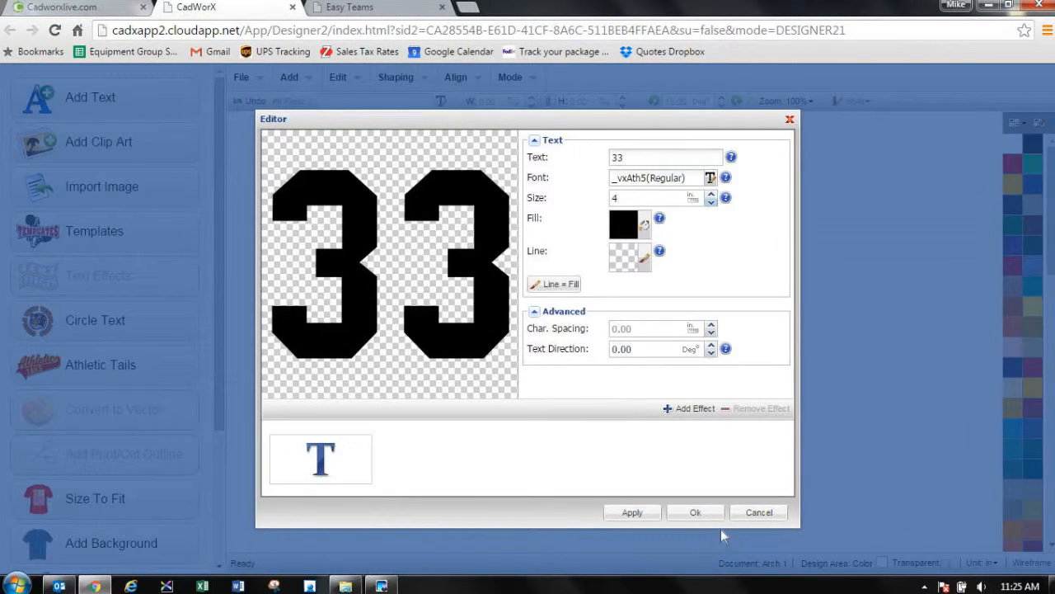
{"action": "left_click", "coordinate": [700, 512]}
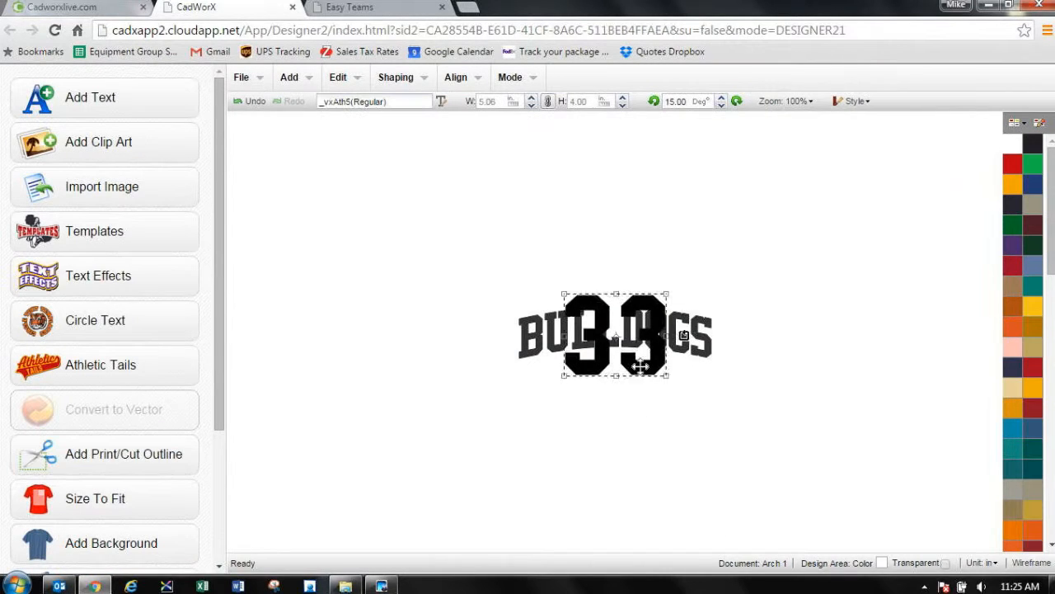
{"action": "left_click_drag", "start_coordinate": [641, 365], "coordinate": [641, 445]}
{"action": "left_click_drag", "start_coordinate": [642, 444], "coordinate": [636, 441]}
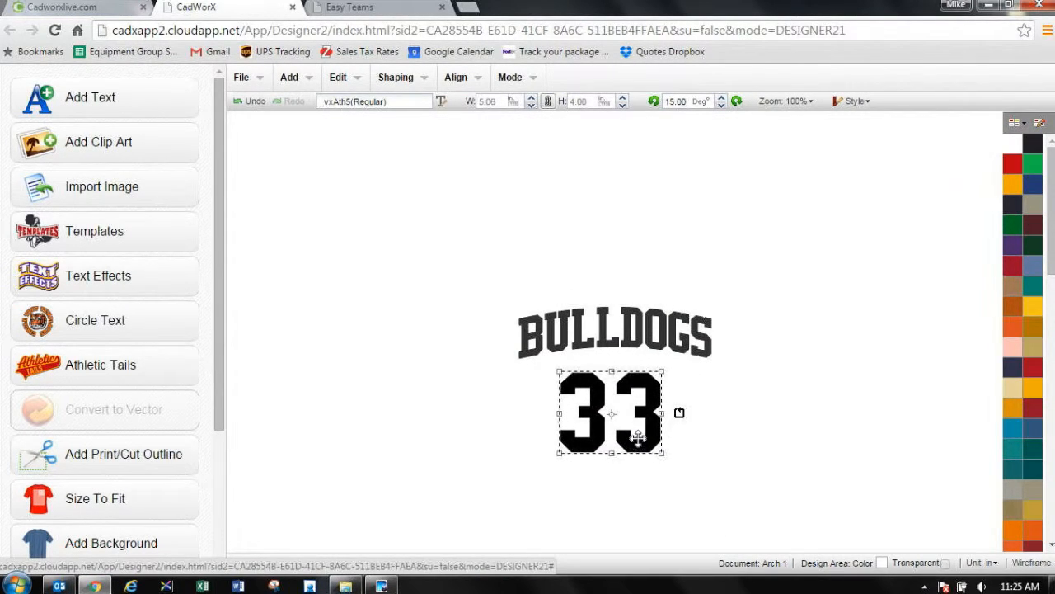
Step: Close the open Design Studio and Easy Teams sessions, and launch a fresh Easy Teams session from the Cadworxlive dashboard
{"action": "left_click", "coordinate": [786, 311]}
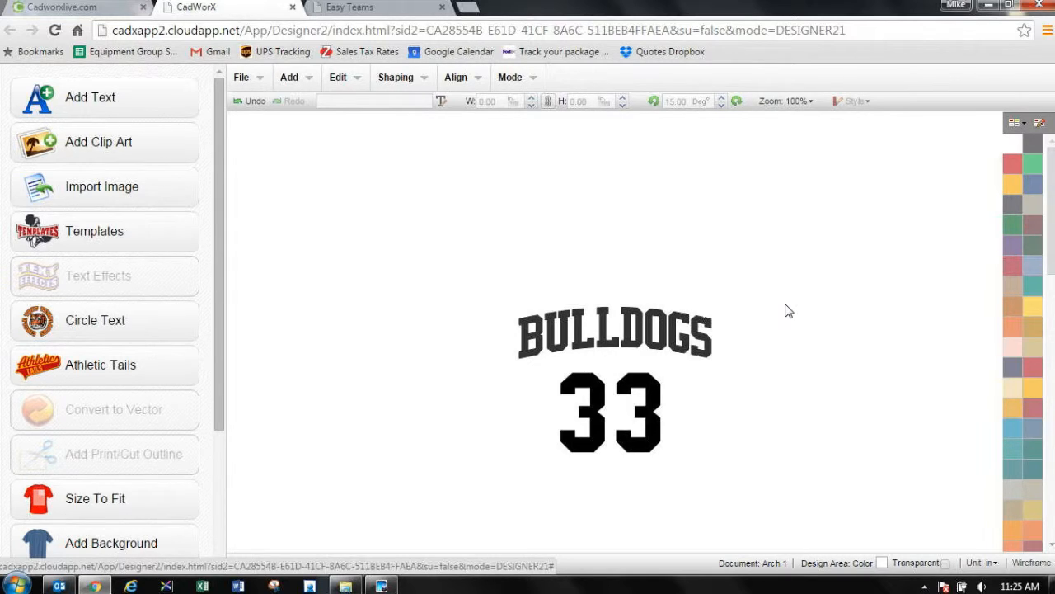
{"action": "left_click", "coordinate": [294, 8]}
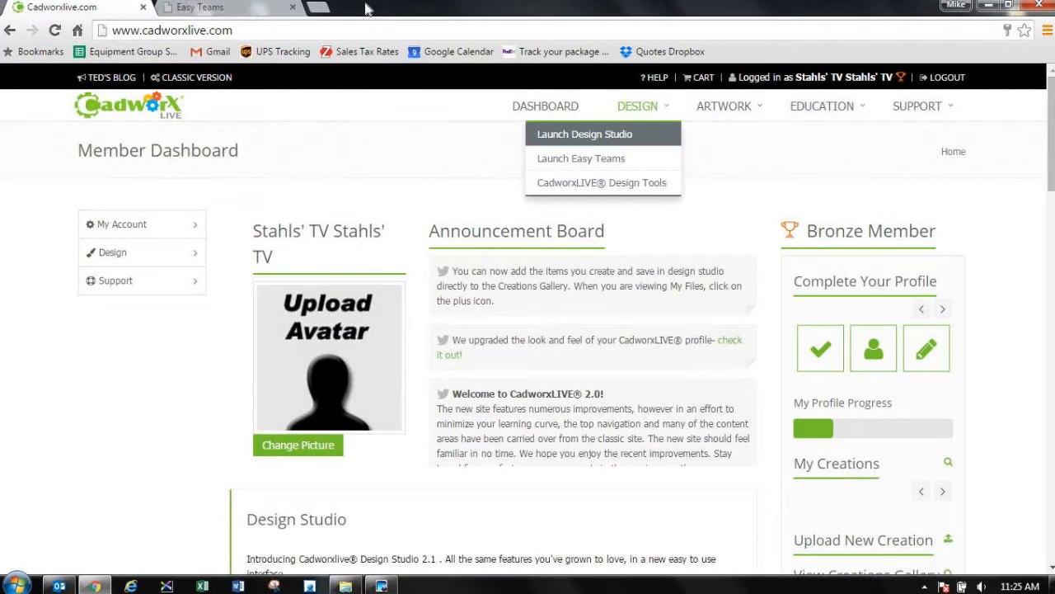
{"action": "left_click", "coordinate": [294, 8]}
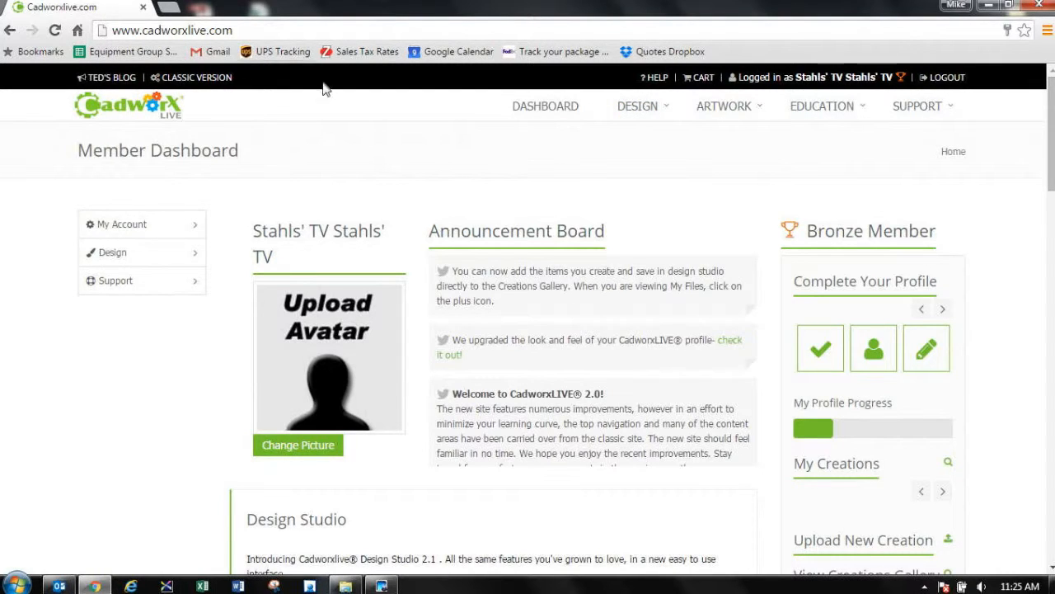
{"action": "mouse_move", "coordinate": [638, 106]}
{"action": "left_click", "coordinate": [630, 159]}
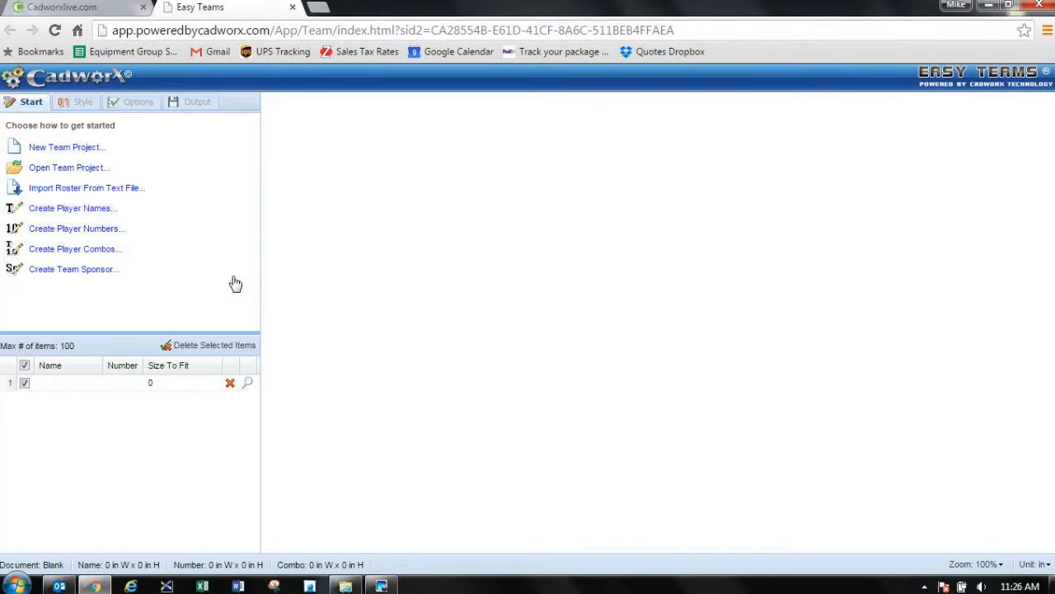
Step: Enter the player's surname in capitals and the number 33 in the first roster row
{"action": "left_click", "coordinate": [64, 389]}
{"action": "type", "text": "RON"}
{"action": "key", "text": "BackSpace"}
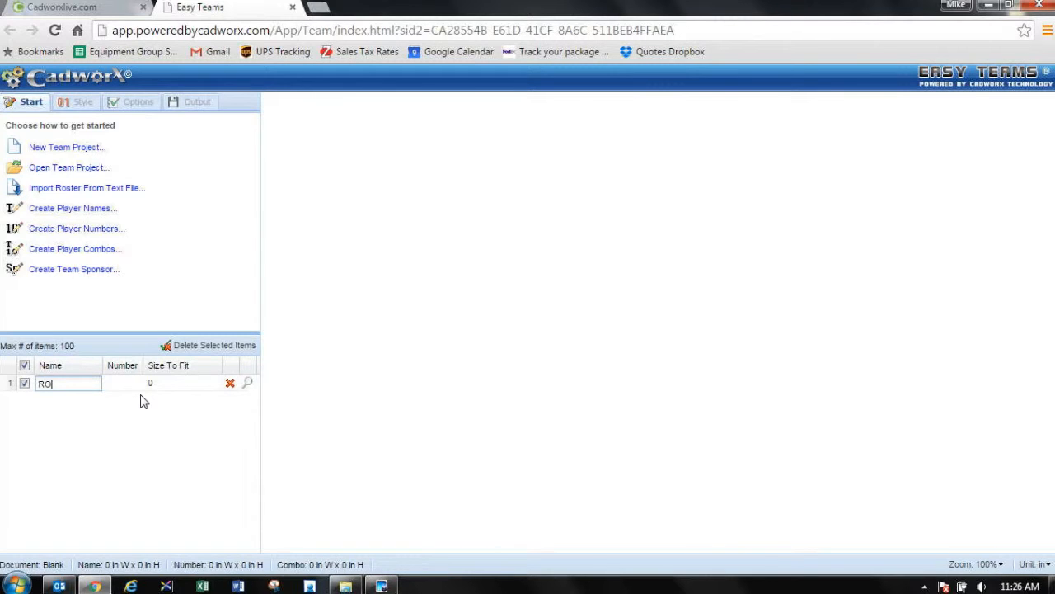
{"action": "type", "text": "BINSON"}
{"action": "key", "text": "Tab"}
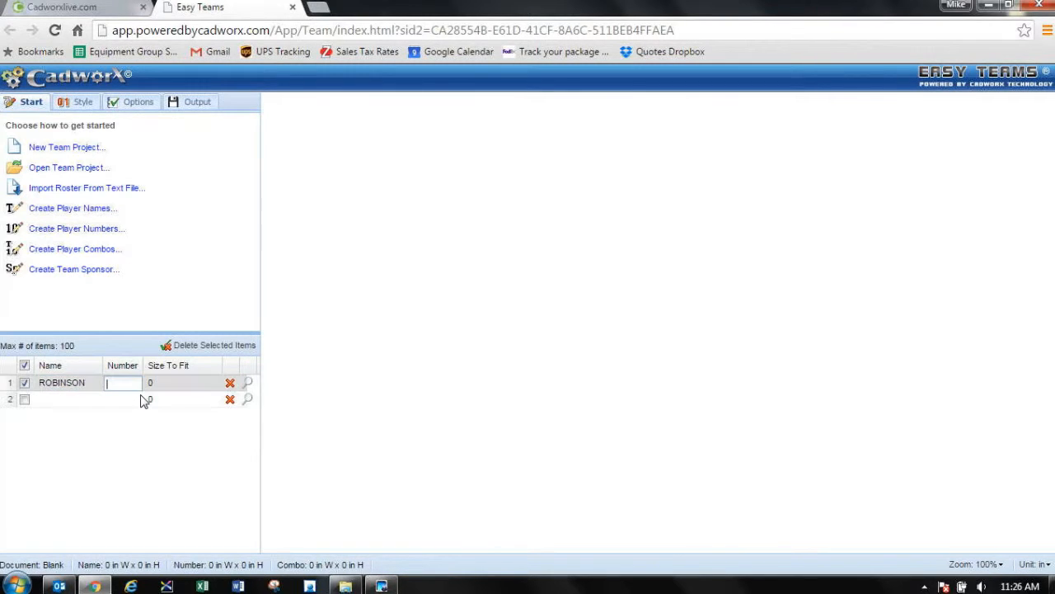
{"action": "type", "text": "33"}
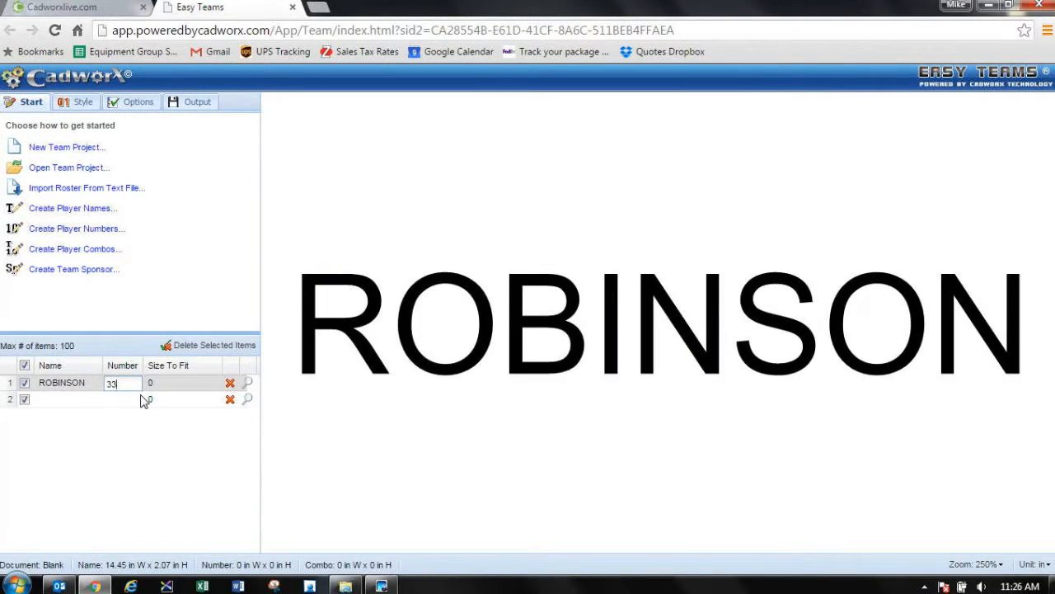
{"action": "key", "text": "Tab"}
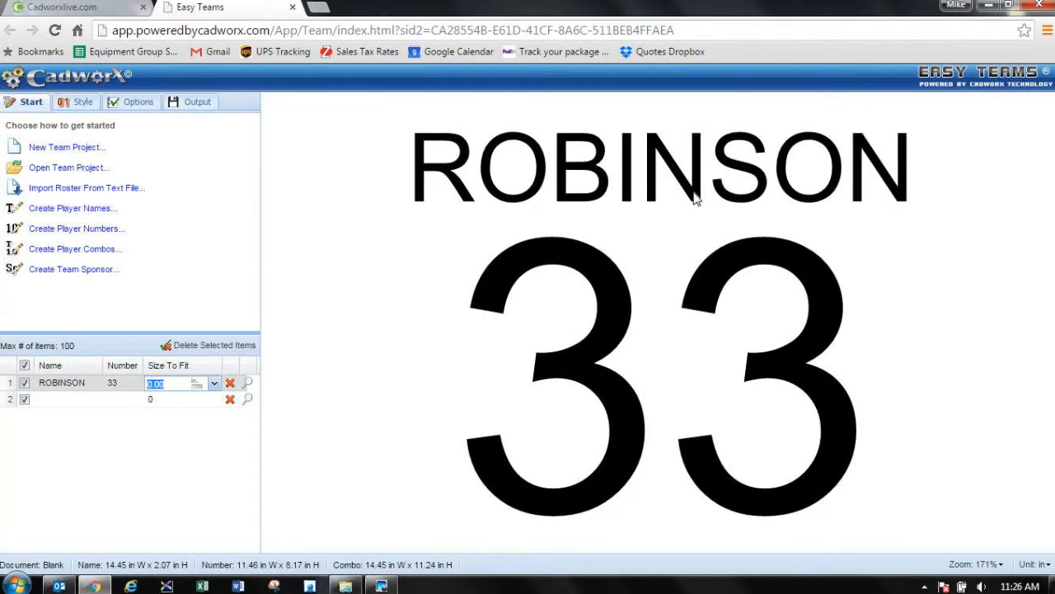
Step: Set the player name's text size to 2.5 inches and its font to _vxAth5
{"action": "double_click", "coordinate": [695, 198]}
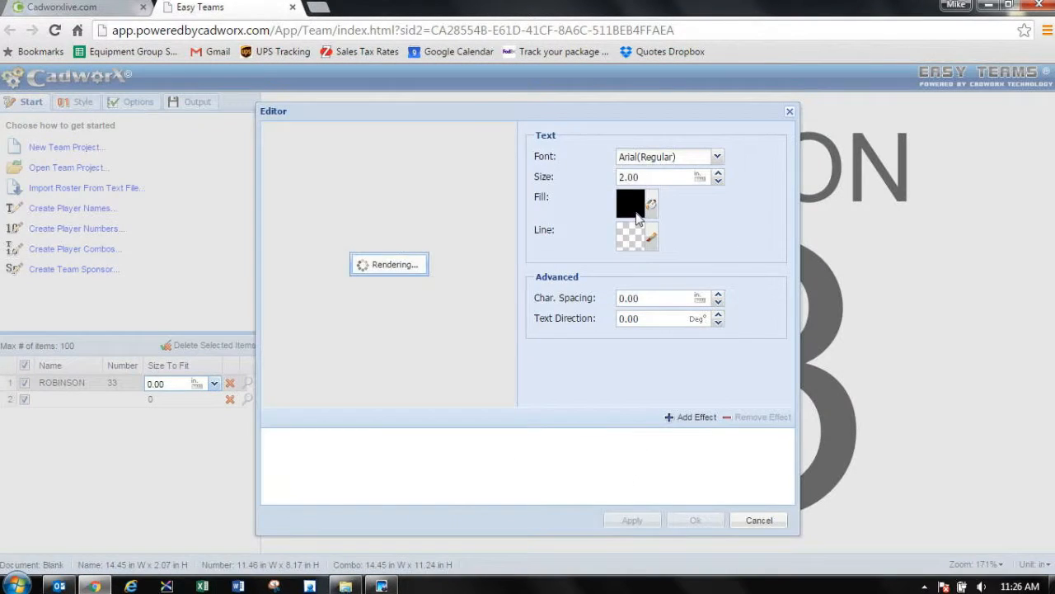
{"action": "left_click_drag", "start_coordinate": [630, 177], "coordinate": [659, 178]}
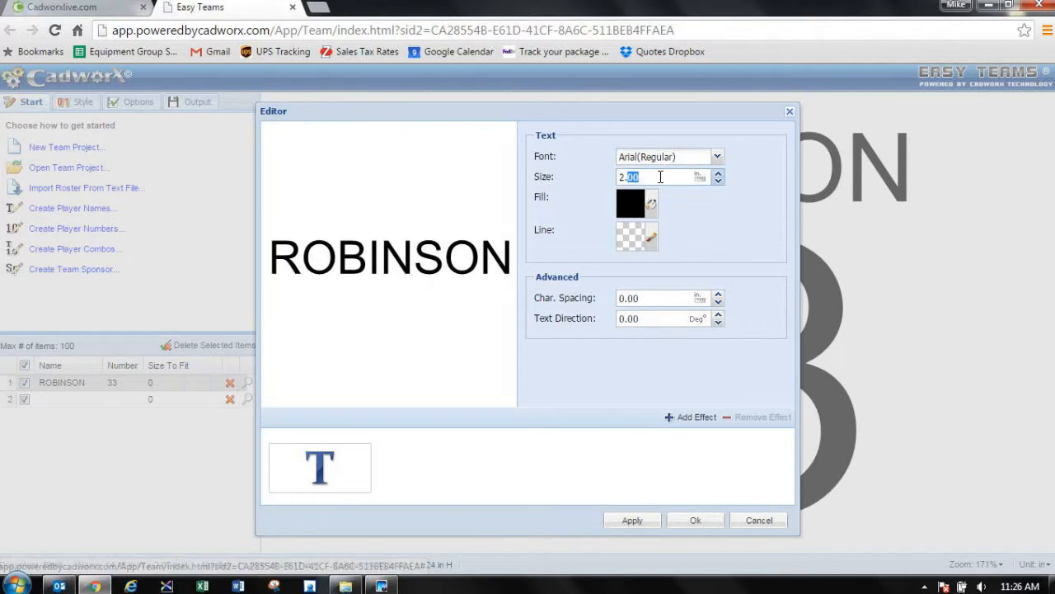
{"action": "type", "text": "5"}
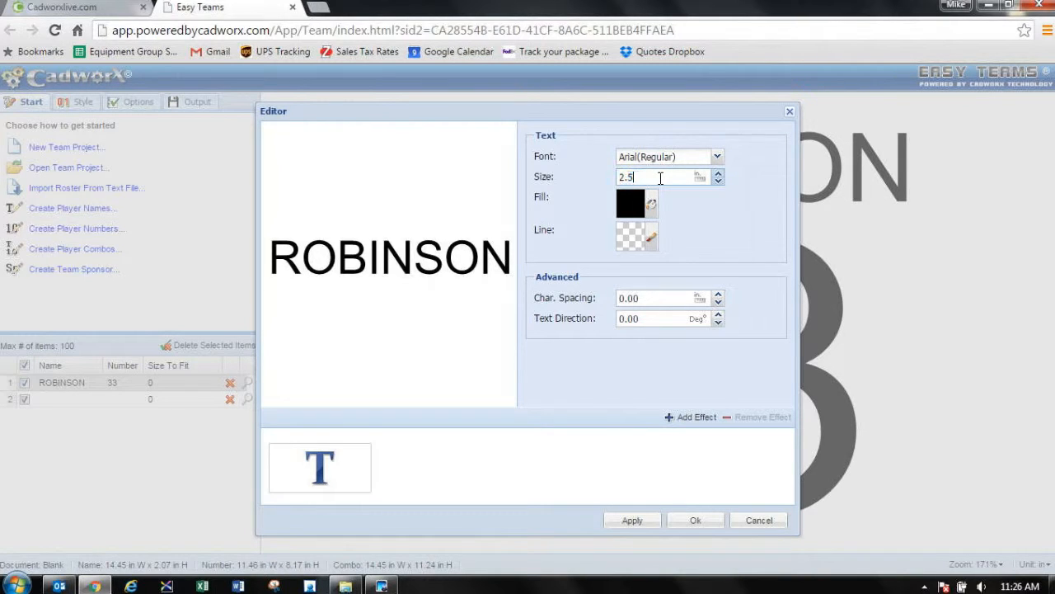
{"action": "left_click", "coordinate": [717, 156]}
{"action": "left_click", "coordinate": [767, 170]}
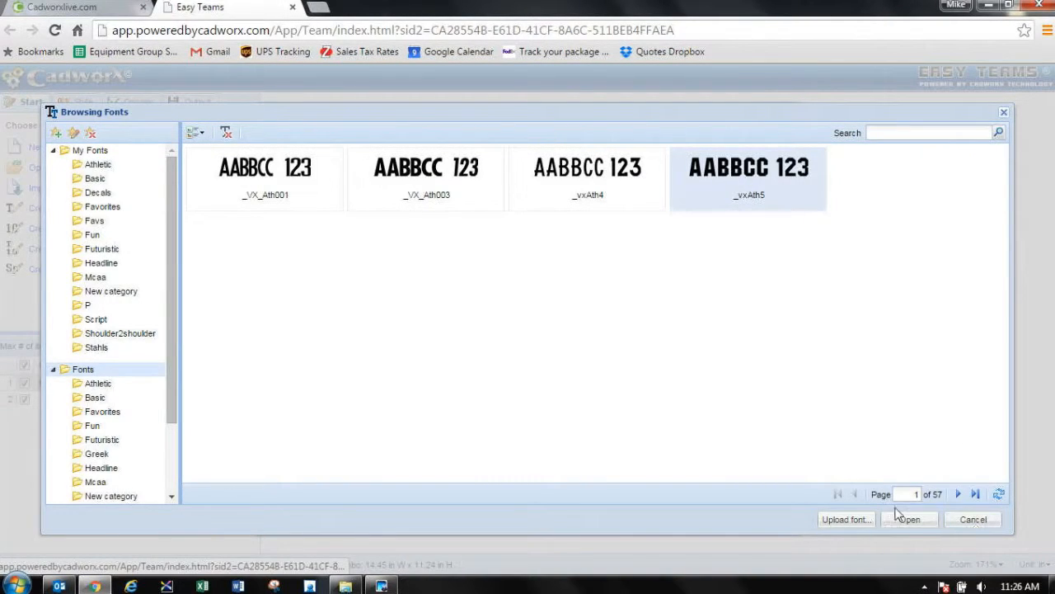
{"action": "left_click", "coordinate": [921, 526]}
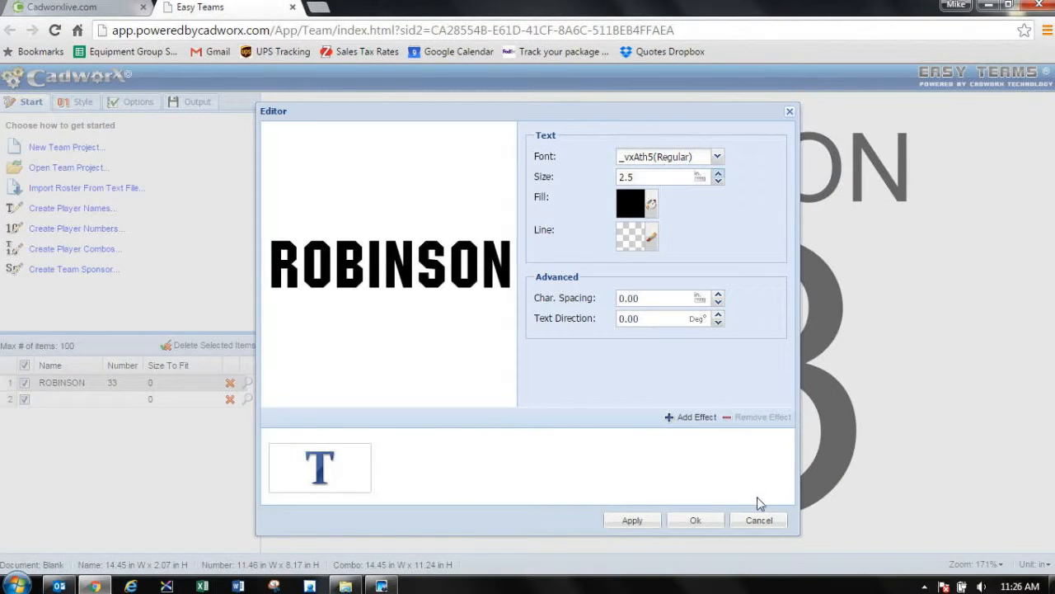
{"action": "left_click", "coordinate": [699, 523]}
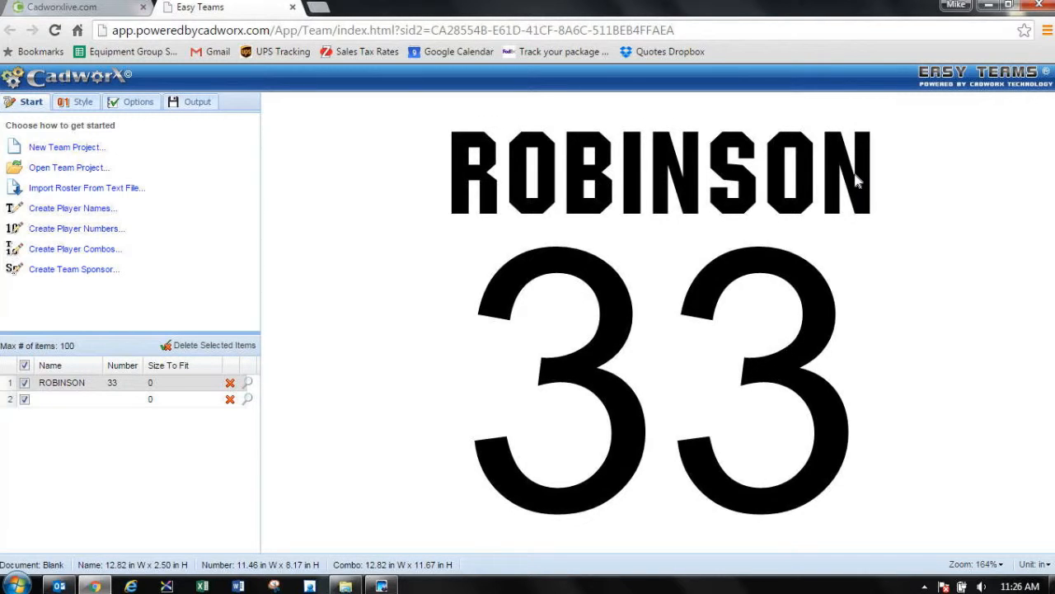
Step: Set the player number's text size to 12 inches and its font to _vxAth5
{"action": "double_click", "coordinate": [810, 300]}
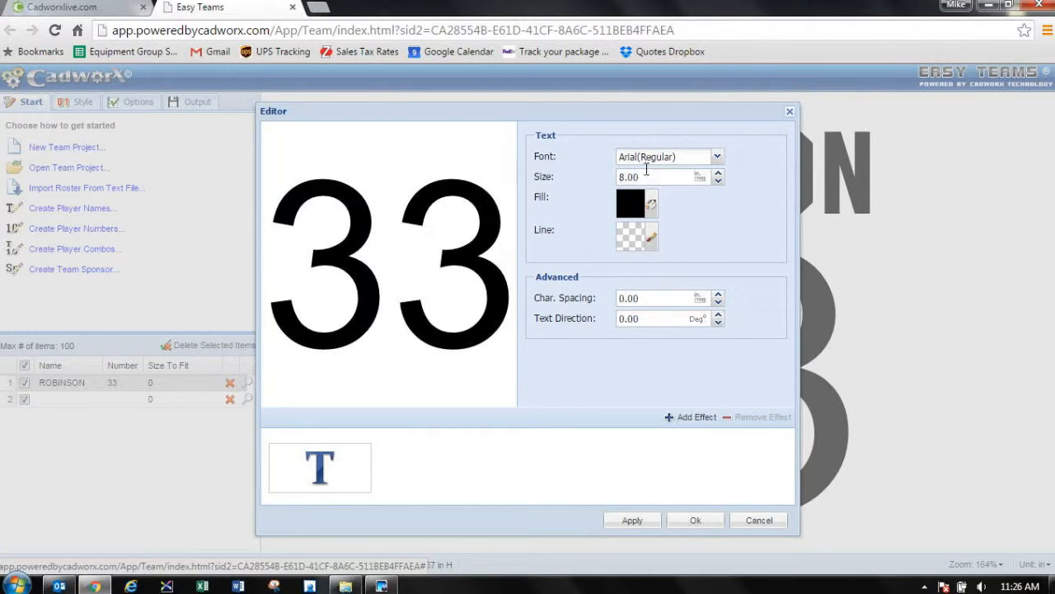
{"action": "left_click_drag", "start_coordinate": [651, 177], "coordinate": [595, 175]}
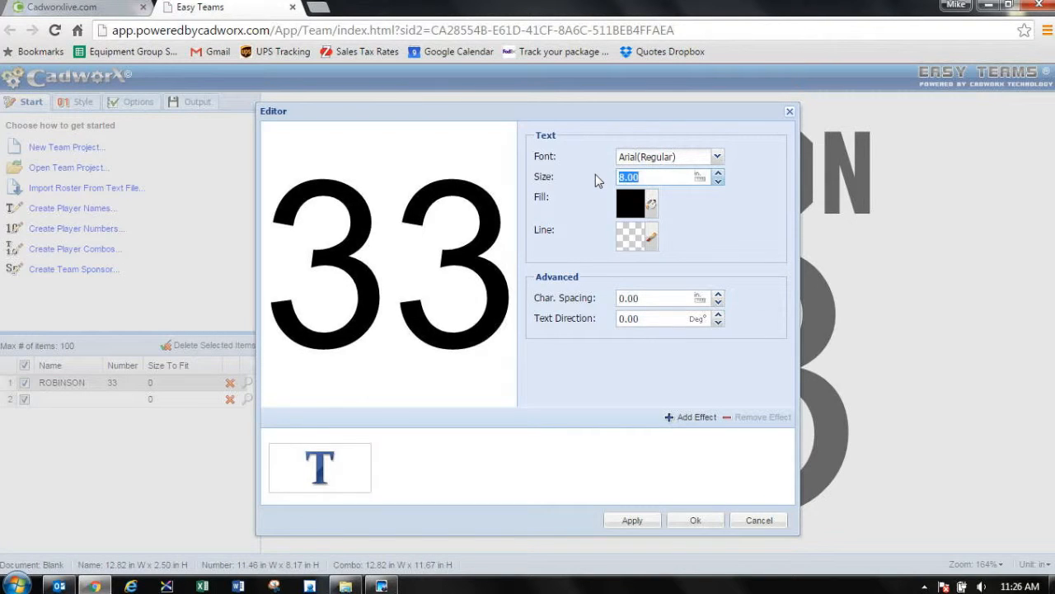
{"action": "type", "text": "12"}
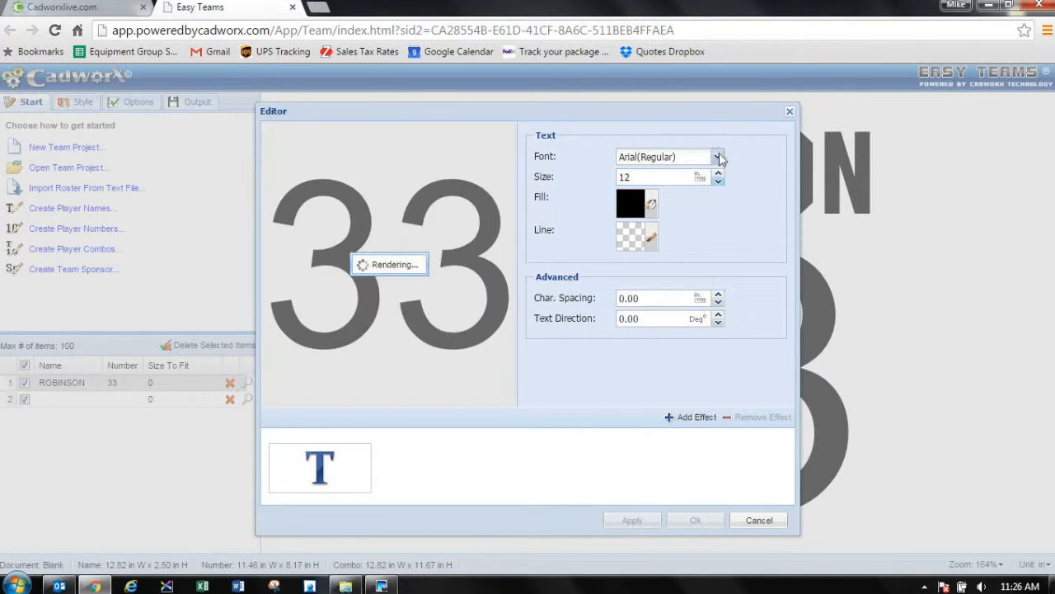
{"action": "left_click", "coordinate": [719, 157]}
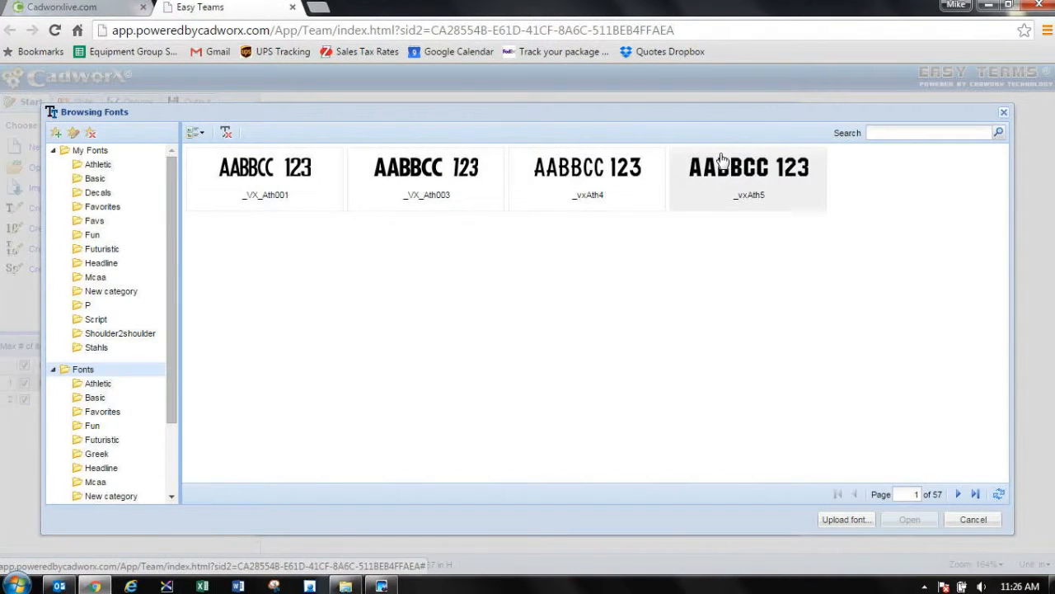
{"action": "left_click", "coordinate": [748, 195]}
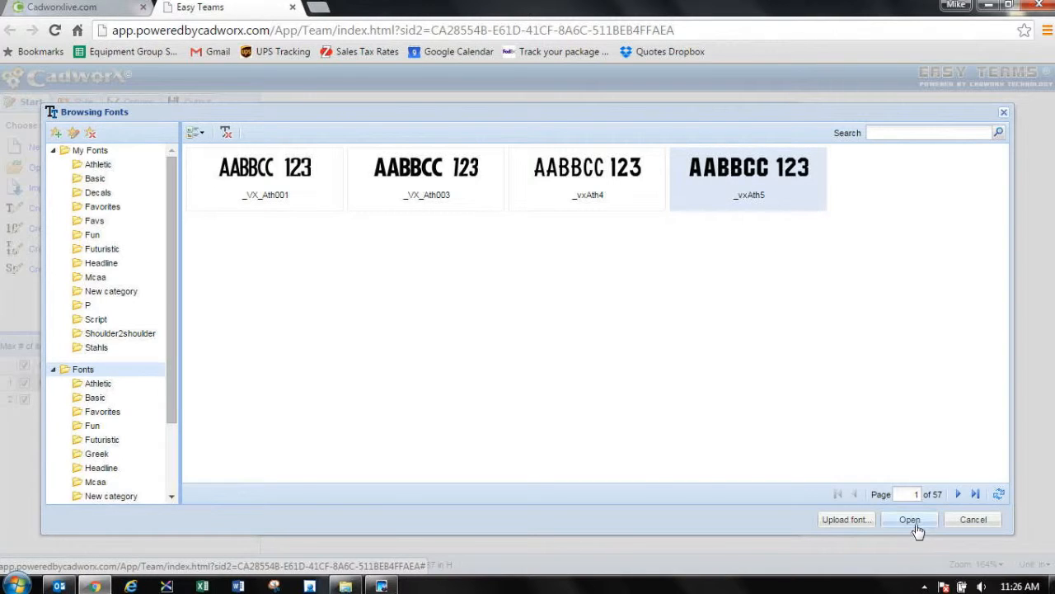
{"action": "left_click", "coordinate": [913, 521]}
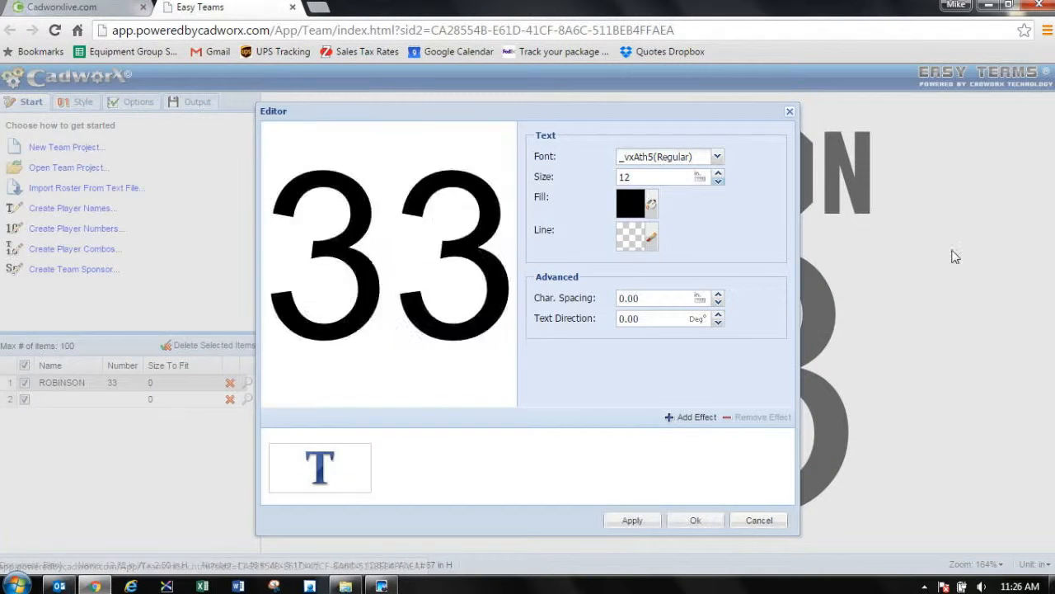
{"action": "left_click", "coordinate": [697, 521]}
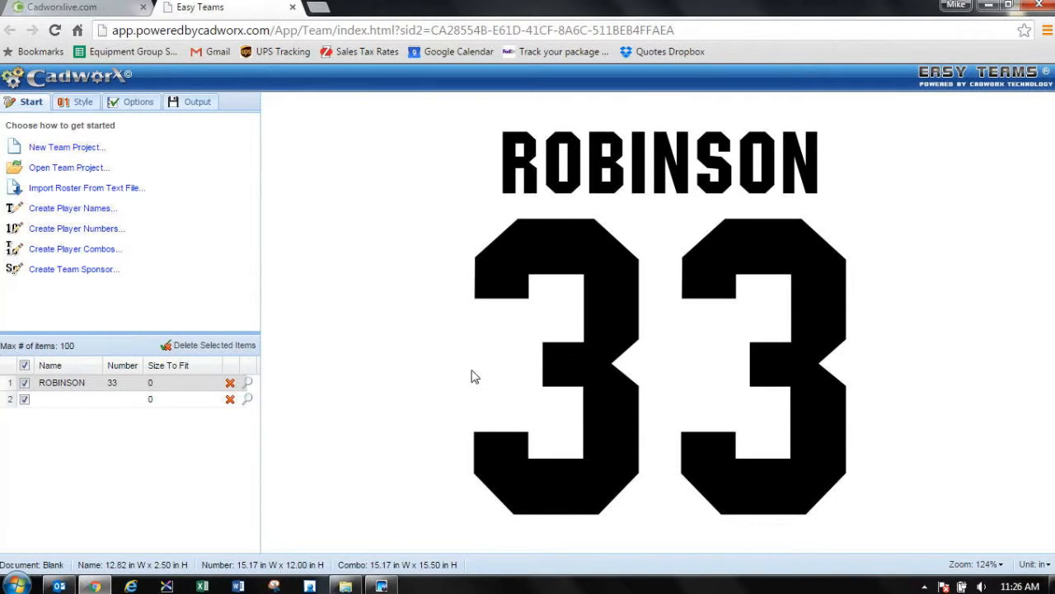
Step: Set the gap between the name and the number to 2 inches in the combo options
{"action": "left_click", "coordinate": [78, 104]}
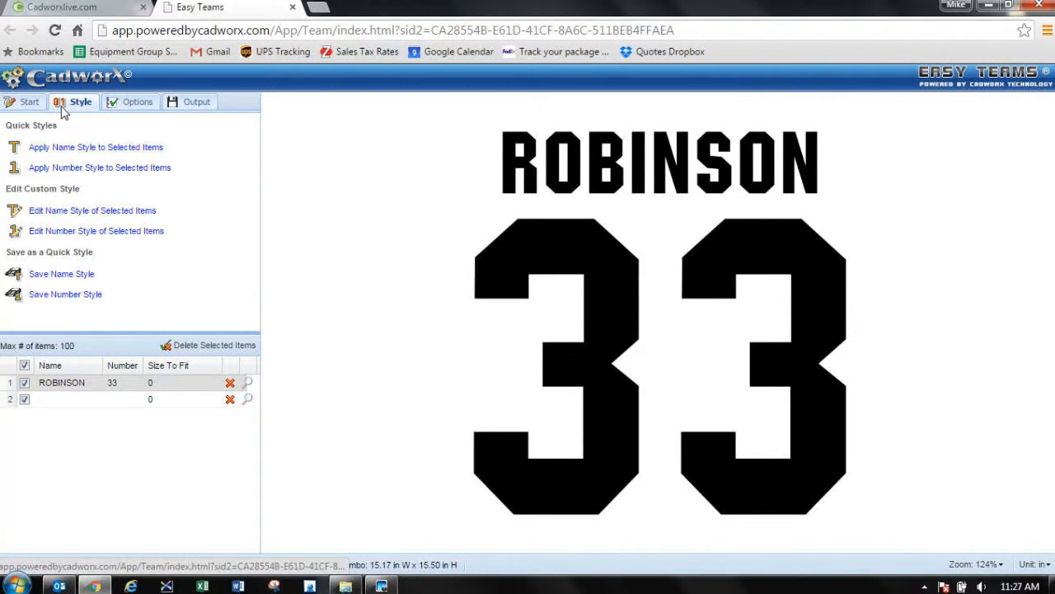
{"action": "left_click", "coordinate": [135, 104]}
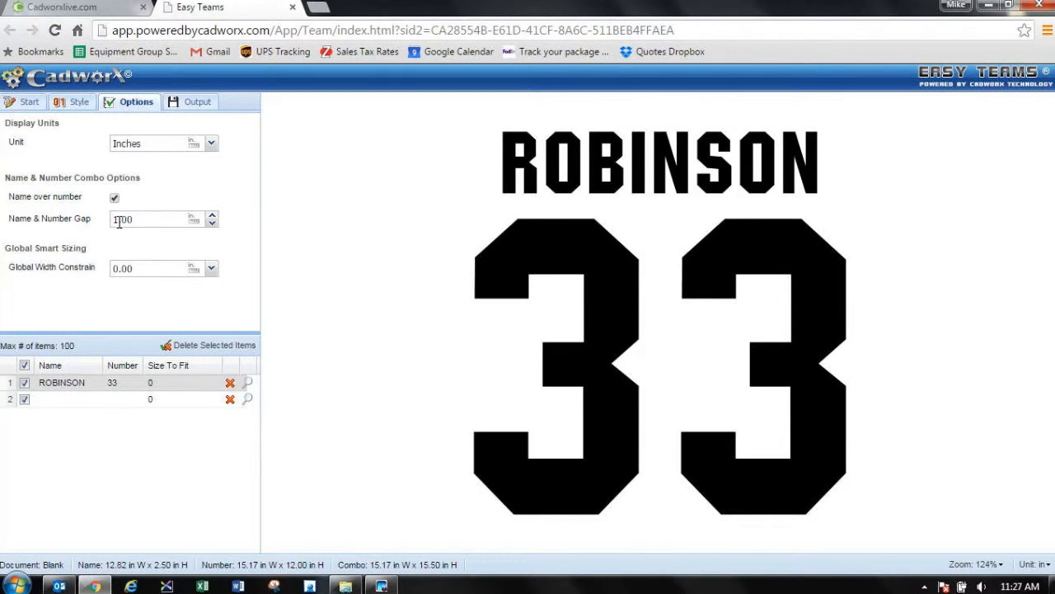
{"action": "left_click", "coordinate": [117, 219]}
{"action": "left_click_drag", "start_coordinate": [117, 219], "coordinate": [112, 220]}
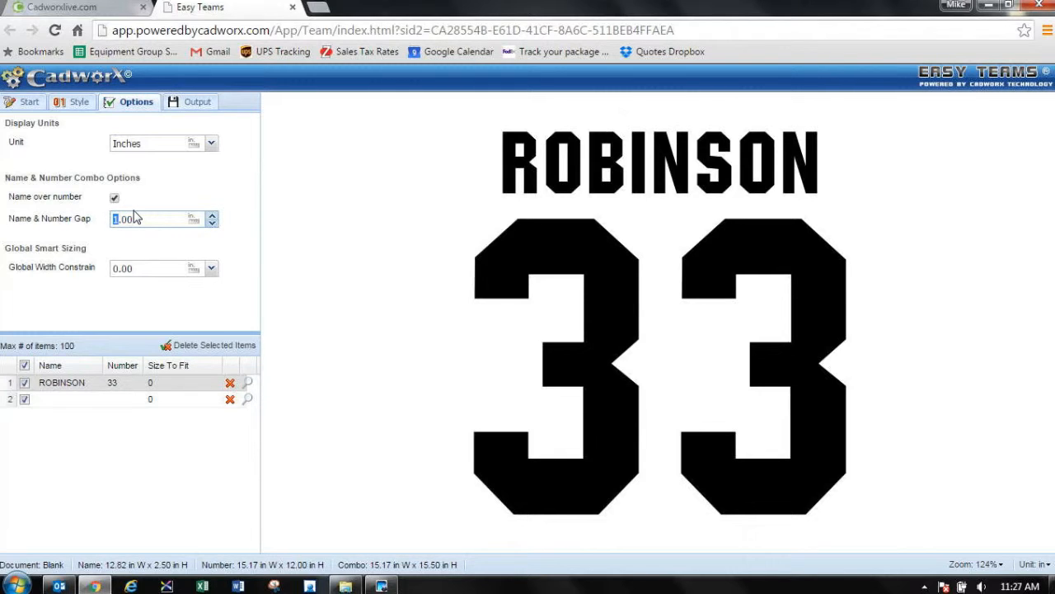
{"action": "type", "text": "2"}
{"action": "left_click", "coordinate": [177, 193]}
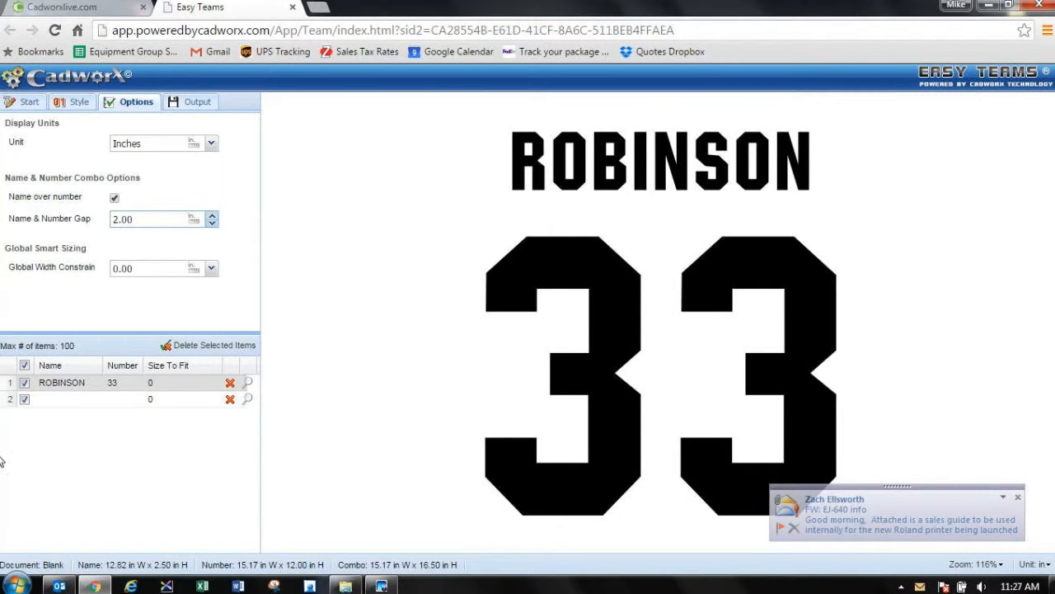
Step: Close Outlook, which is running in the background
{"action": "right_click", "coordinate": [58, 585]}
{"action": "left_click", "coordinate": [74, 549]}
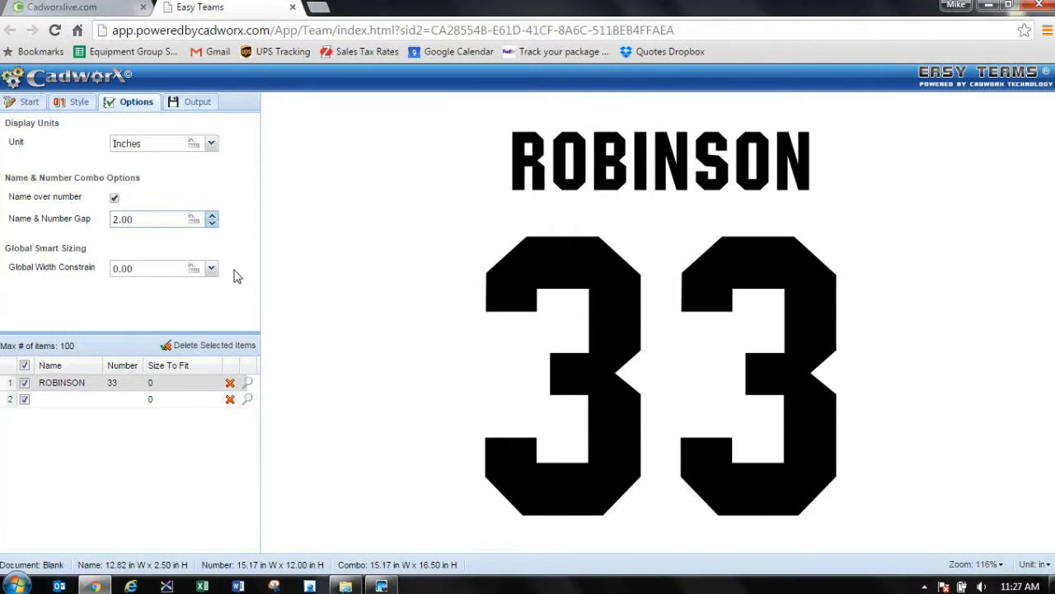
Step: Set the player number's size to 10 inches, and check the font and size settings of the name above it
{"action": "left_click", "coordinate": [17, 103]}
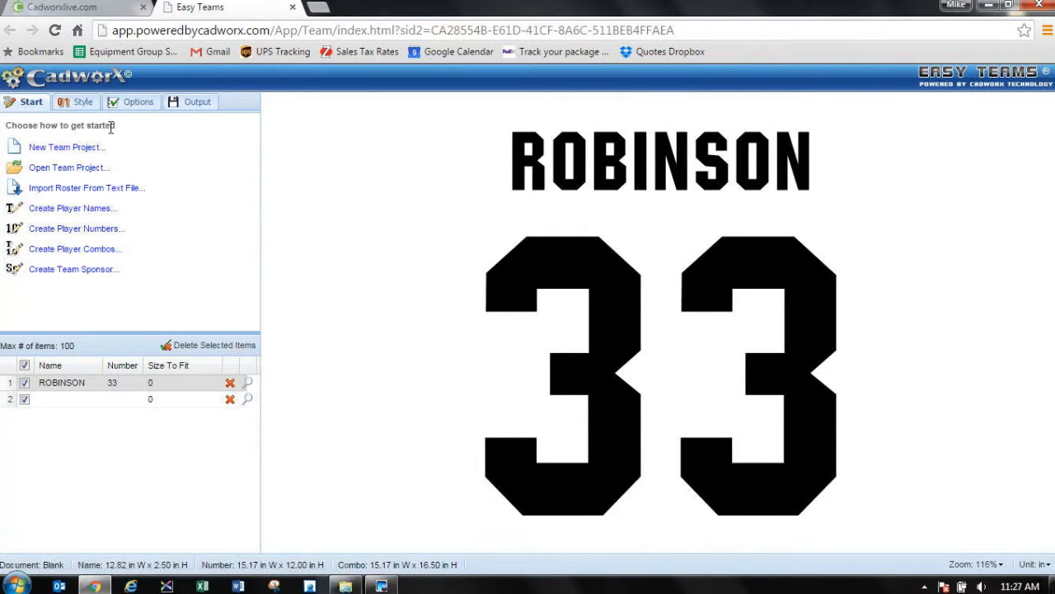
{"action": "double_click", "coordinate": [601, 321]}
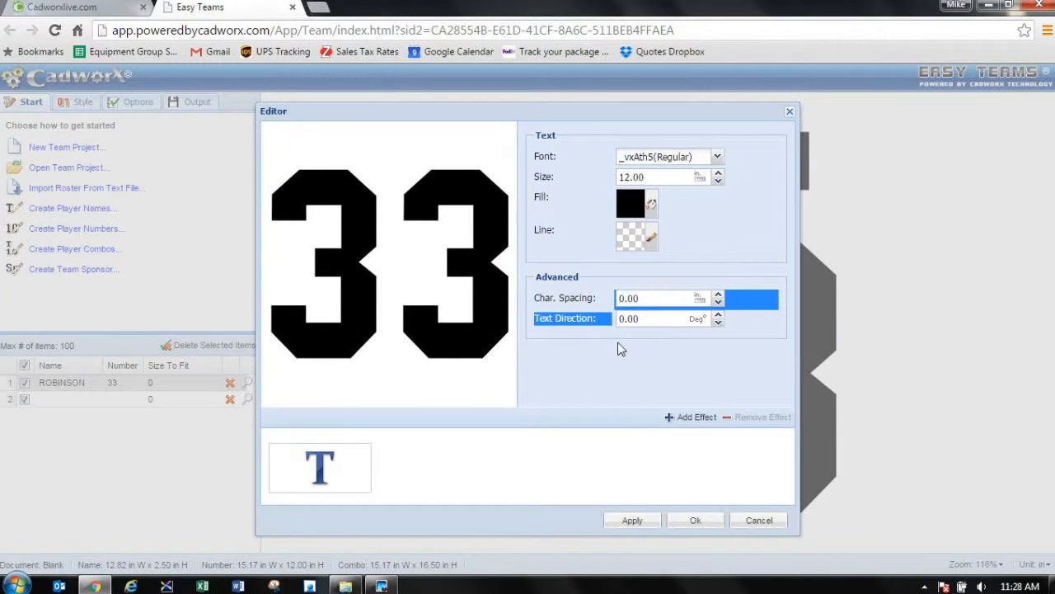
{"action": "left_click_drag", "start_coordinate": [627, 176], "coordinate": [618, 178]}
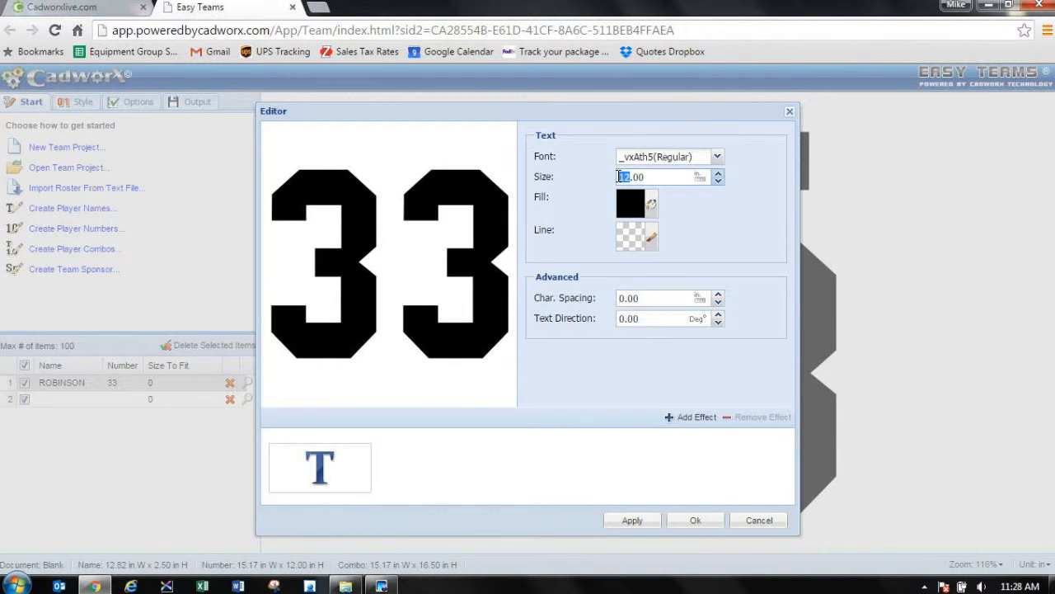
{"action": "type", "text": "10"}
{"action": "left_click", "coordinate": [695, 520]}
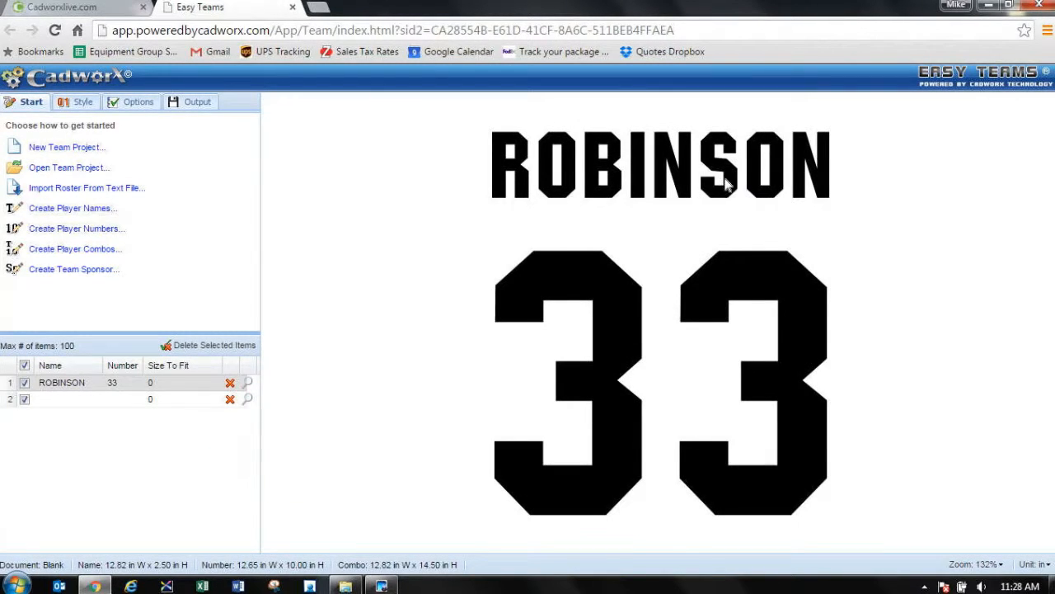
{"action": "double_click", "coordinate": [727, 185]}
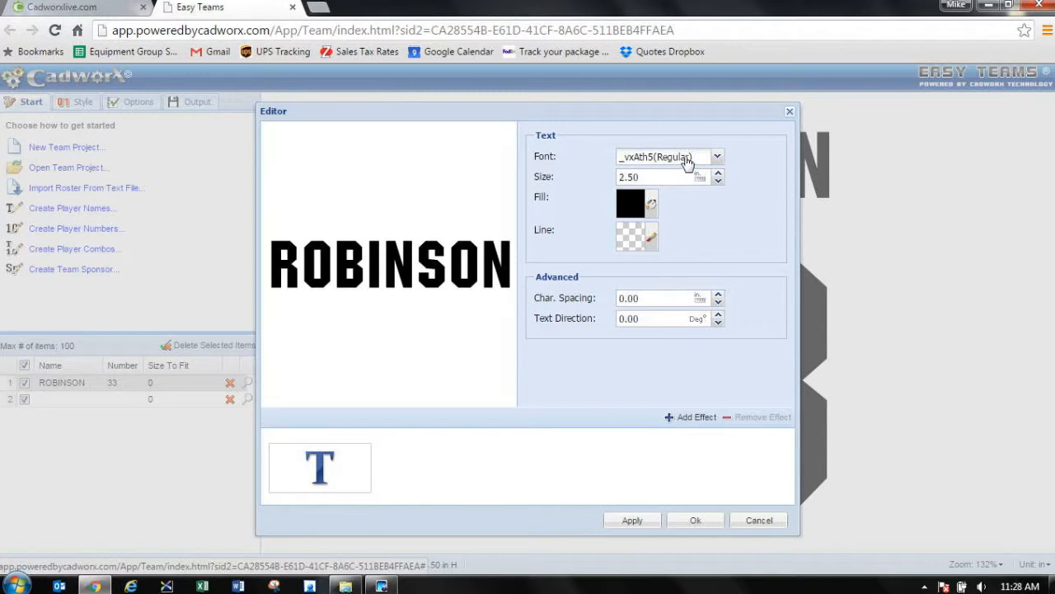
{"action": "left_click", "coordinate": [707, 520]}
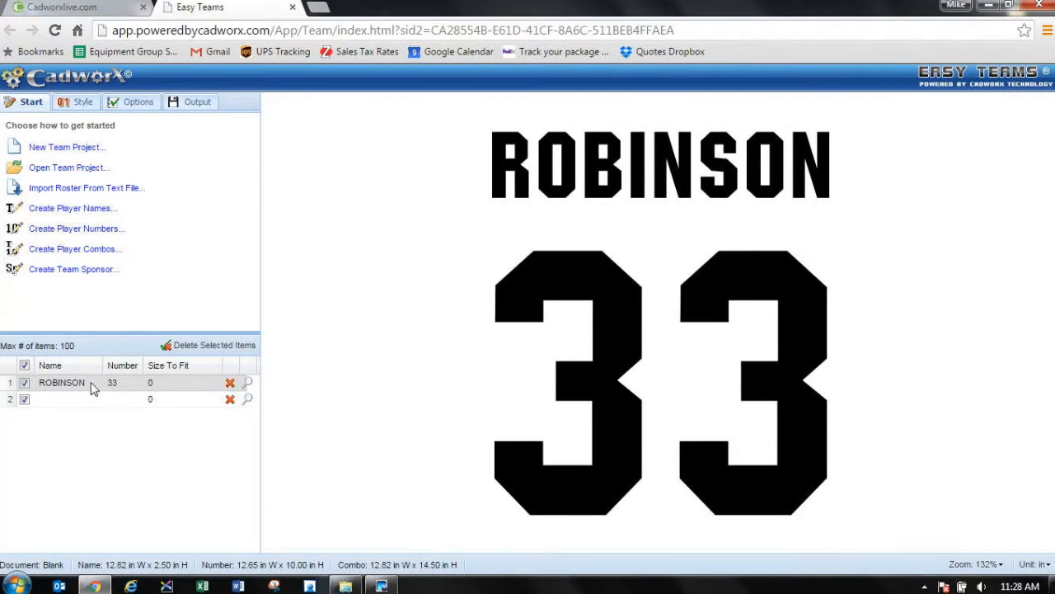
Step: Replace the player name in the first roster row with TITANS
{"action": "left_click", "coordinate": [92, 389]}
{"action": "left_click_drag", "start_coordinate": [92, 387], "coordinate": [7, 383]}
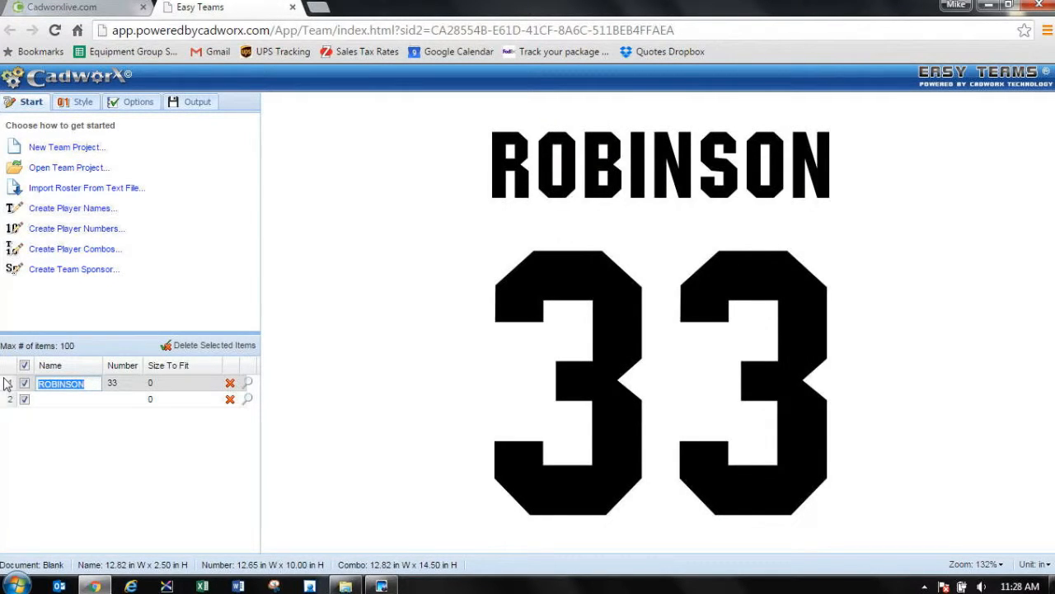
{"action": "type", "text": "TITANS"}
{"action": "key", "text": "Tab"}
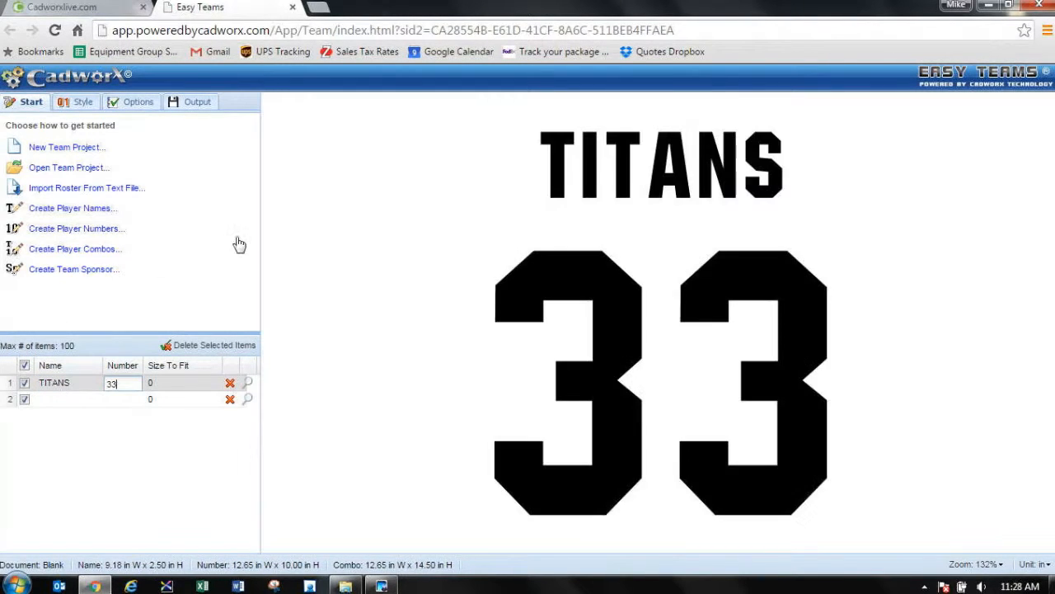
Step: Set the size of the TITANS name above the number to 0.75 inches
{"action": "double_click", "coordinate": [668, 181]}
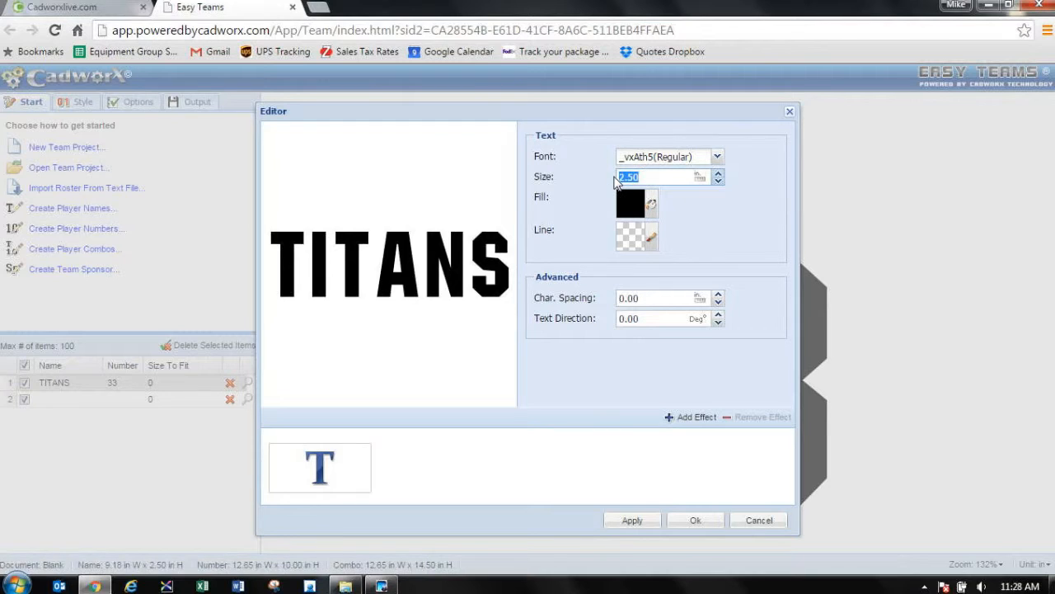
{"action": "type", "text": ".75"}
{"action": "left_click", "coordinate": [697, 520]}
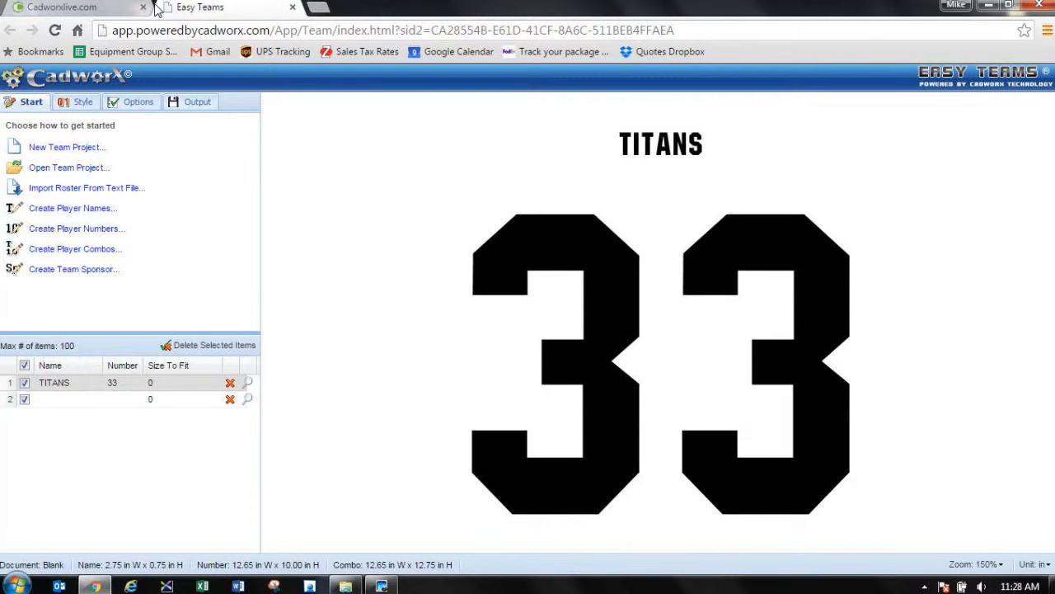
Step: Close Easy Teams, launch the CadworxLIVE Design Studio, and start a new design with a text object
{"action": "left_click", "coordinate": [292, 7]}
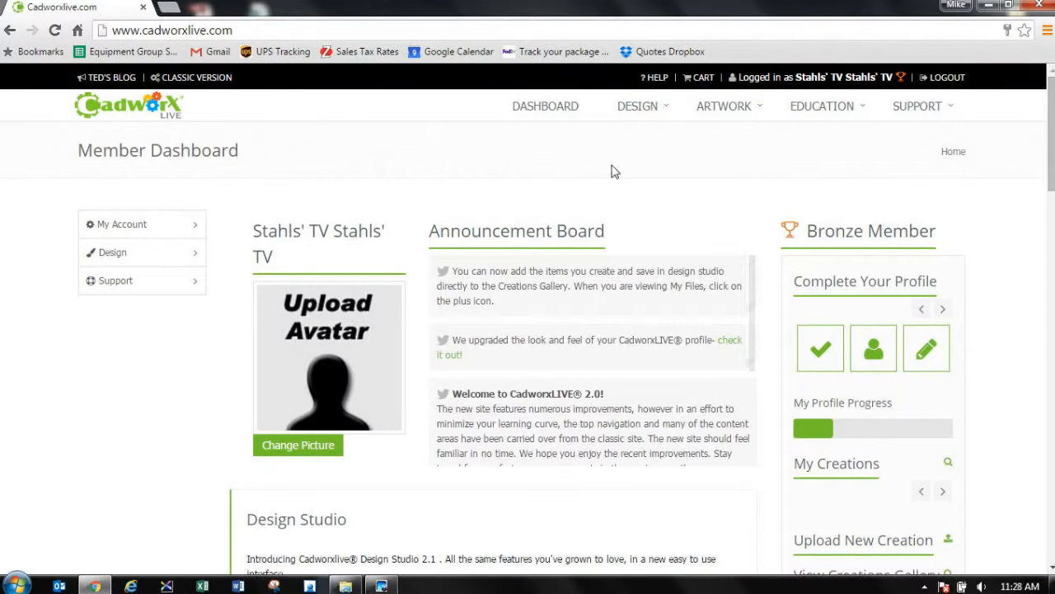
{"action": "mouse_move", "coordinate": [638, 107]}
{"action": "left_click", "coordinate": [641, 142]}
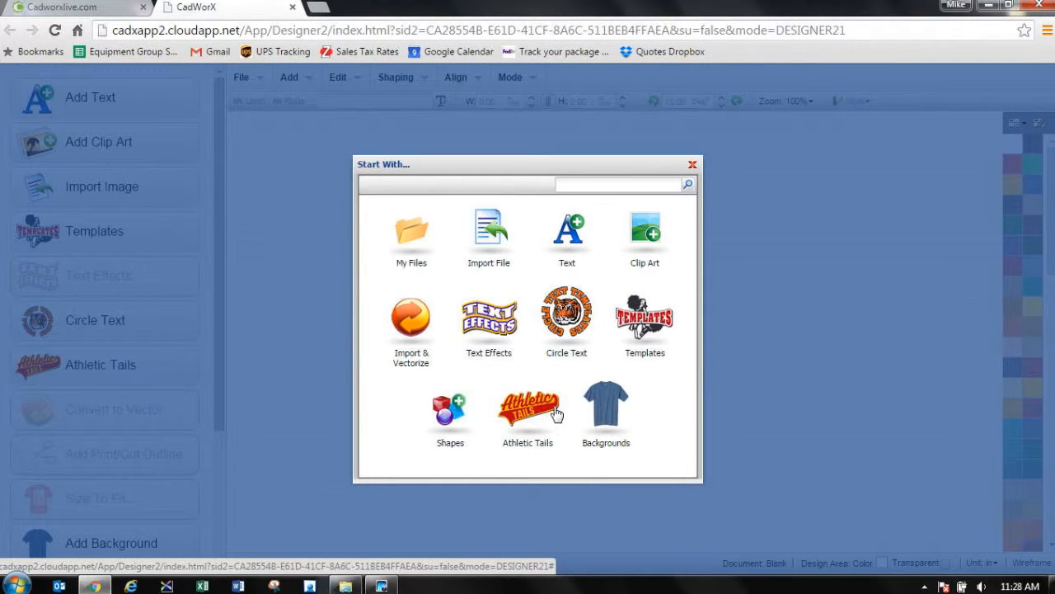
{"action": "left_click", "coordinate": [566, 239]}
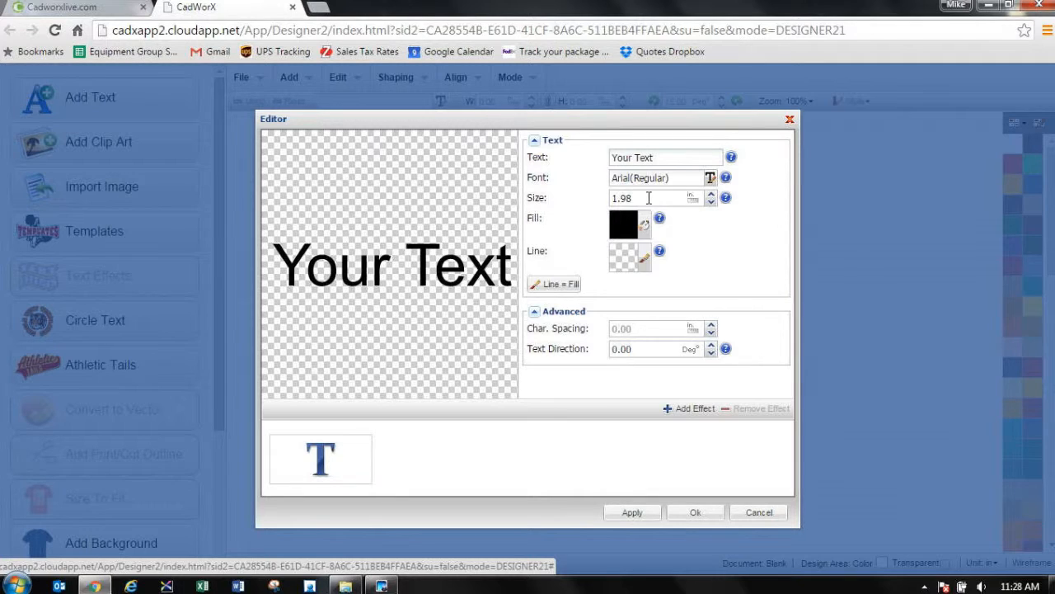
Step: Make the new text read 33 and set its size to 4 inches
{"action": "left_click", "coordinate": [666, 159]}
{"action": "type", "text": "33"}
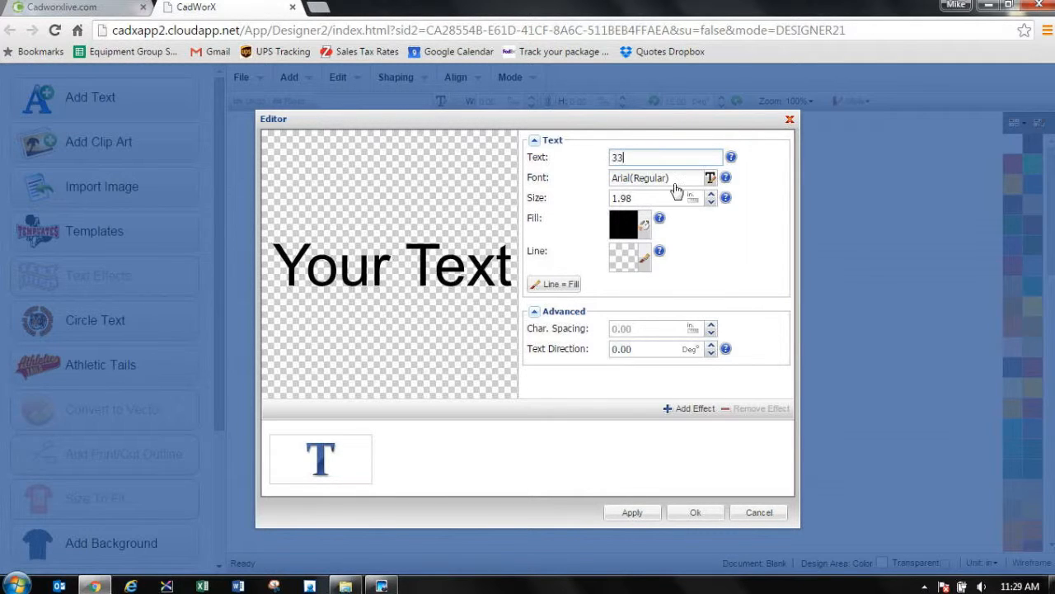
{"action": "key", "text": "Tab"}
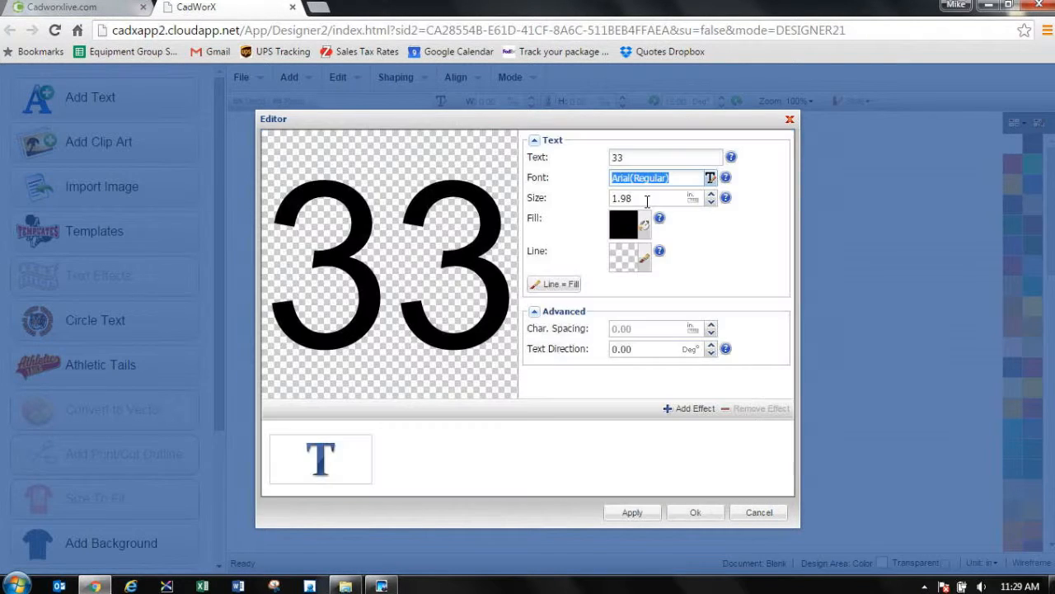
{"action": "left_click", "coordinate": [647, 201]}
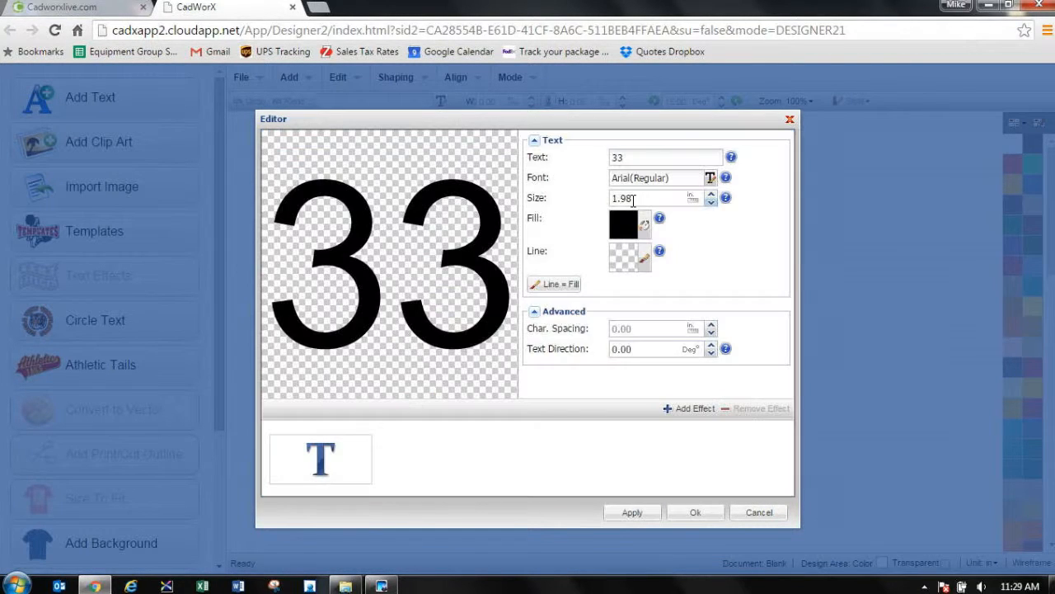
{"action": "double_click", "coordinate": [634, 198]}
{"action": "type", "text": "4"}
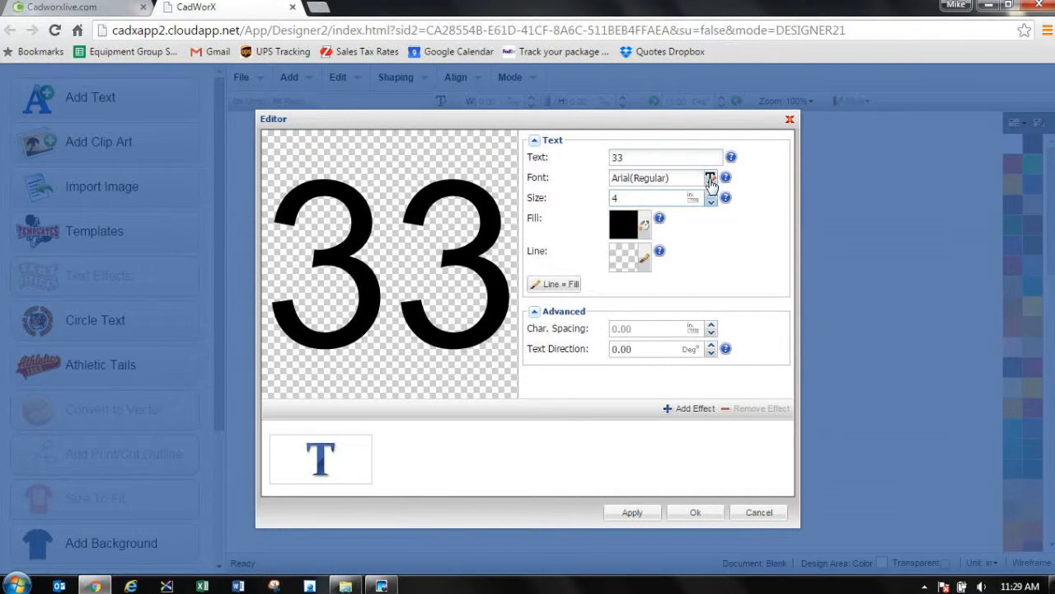
Step: Apply the _vxAth5 font to the 33 and add it to the design
{"action": "left_click", "coordinate": [710, 177]}
{"action": "left_click", "coordinate": [750, 189]}
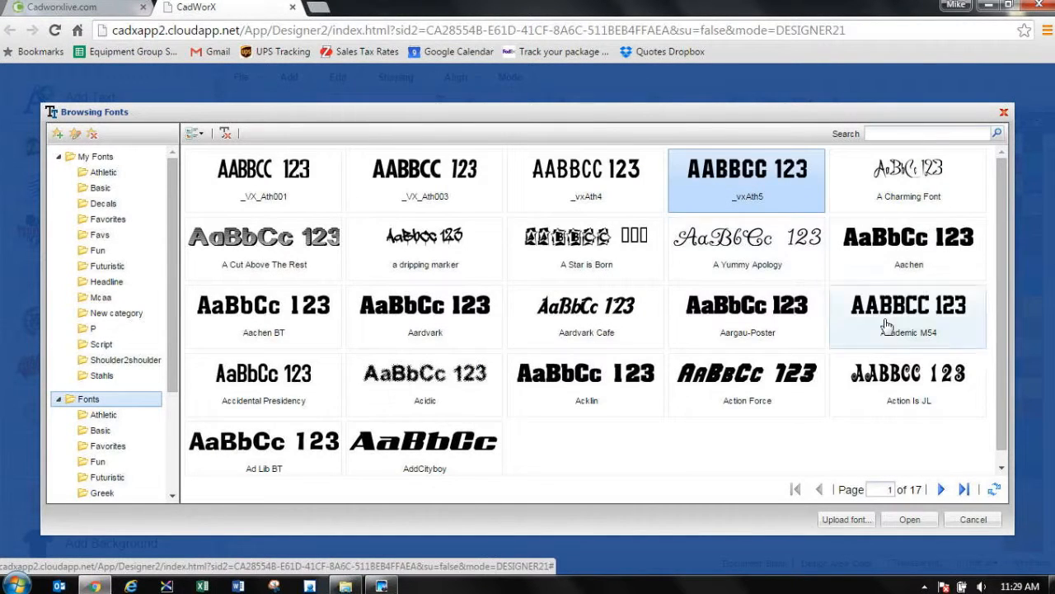
{"action": "left_click", "coordinate": [909, 519]}
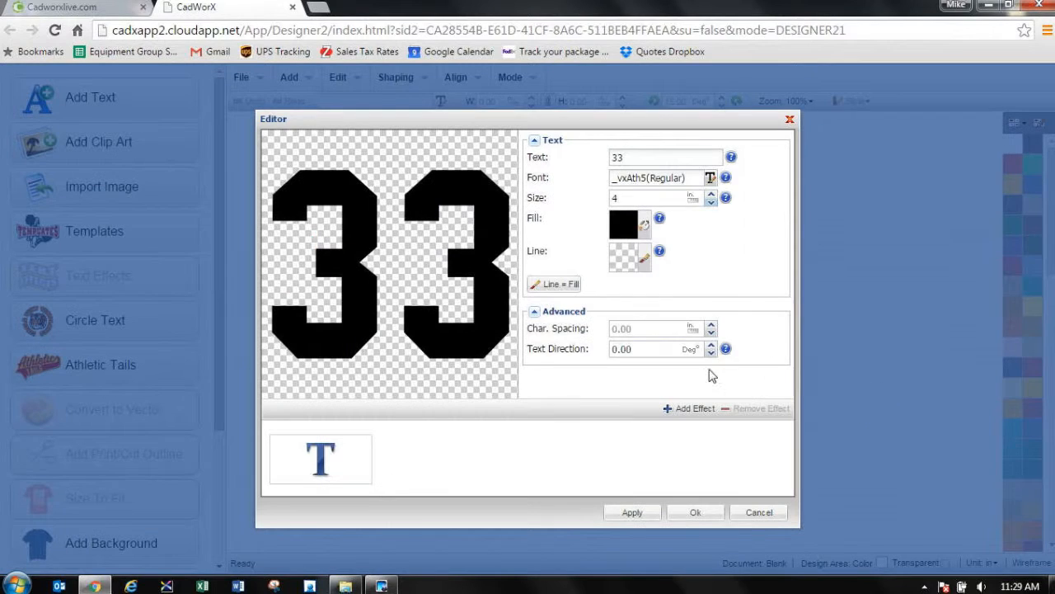
{"action": "left_click", "coordinate": [701, 511]}
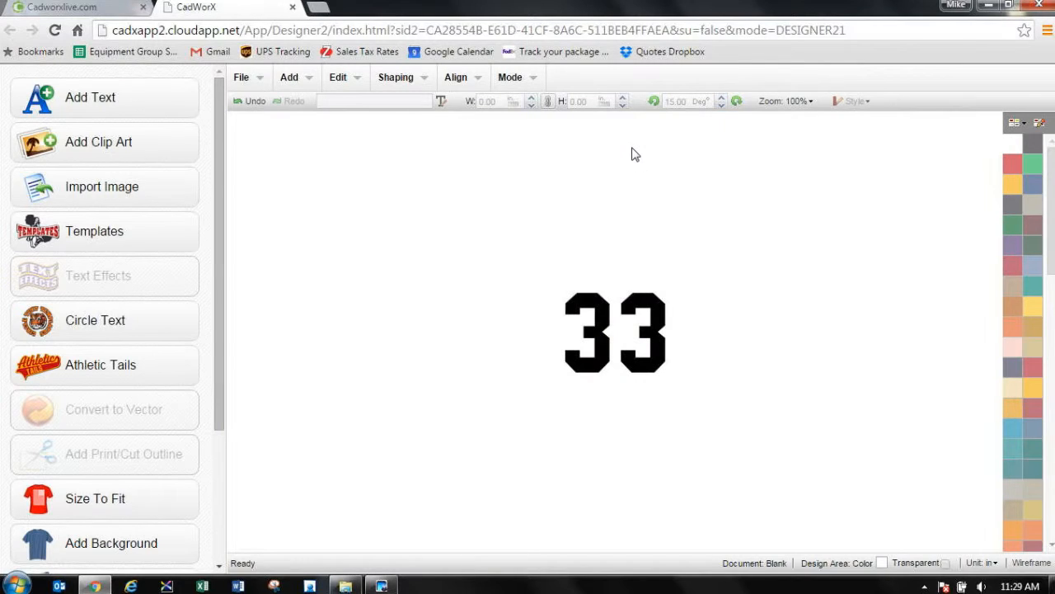
Step: Export the selected 33 for Vector Cut as a PLTX file named SLEEVES
{"action": "left_click_drag", "start_coordinate": [537, 268], "coordinate": [804, 478]}
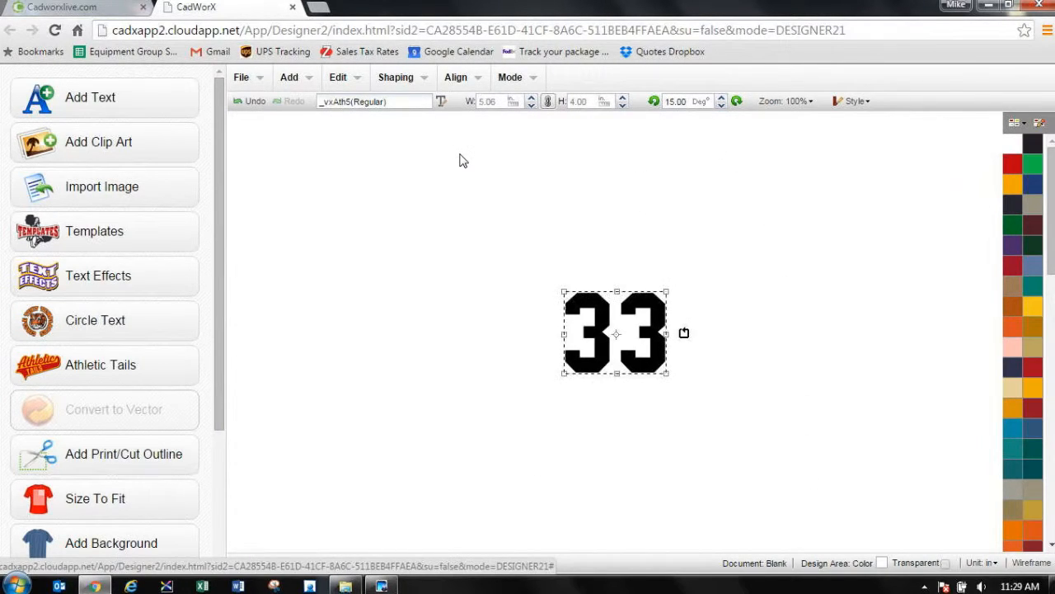
{"action": "left_click", "coordinate": [577, 252]}
{"action": "left_click_drag", "start_coordinate": [528, 260], "coordinate": [714, 384]}
{"action": "left_click_drag", "start_coordinate": [214, 419], "coordinate": [215, 499]}
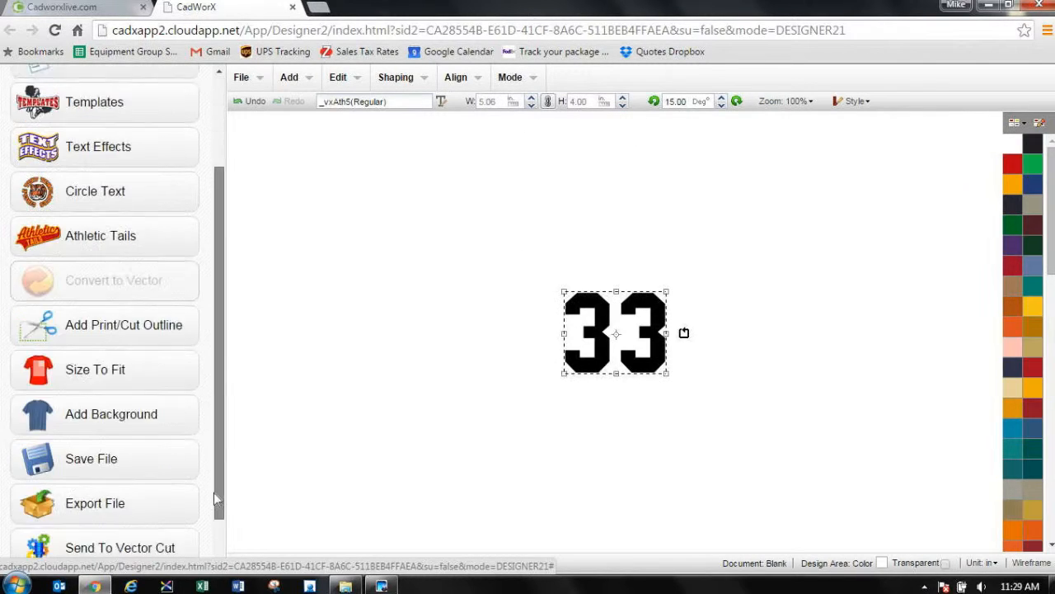
{"action": "scroll", "coordinate": [141, 502], "scroll_direction": "down", "scroll_amount": 1}
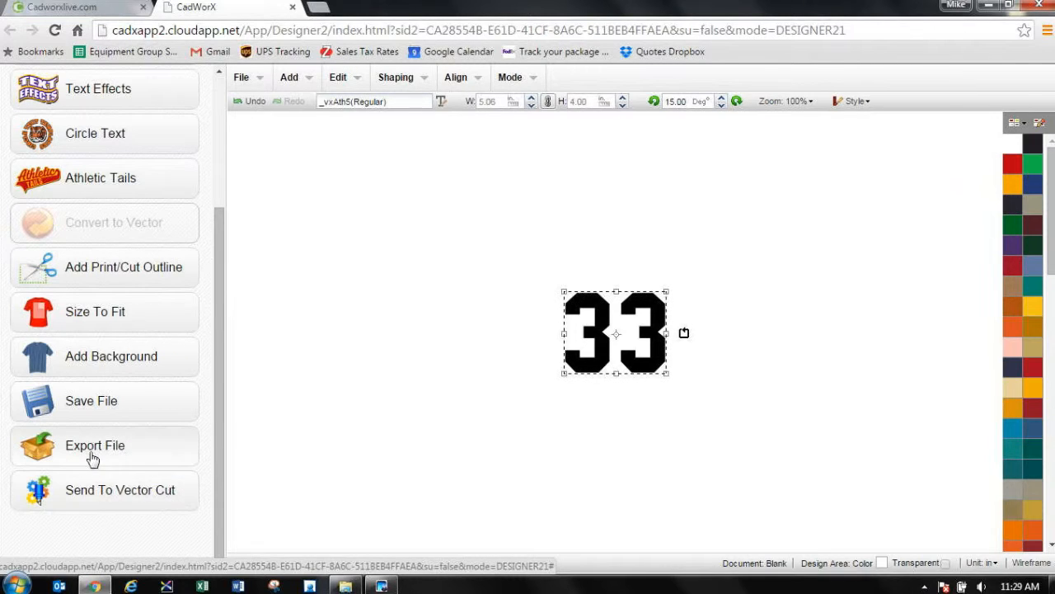
{"action": "left_click", "coordinate": [142, 500]}
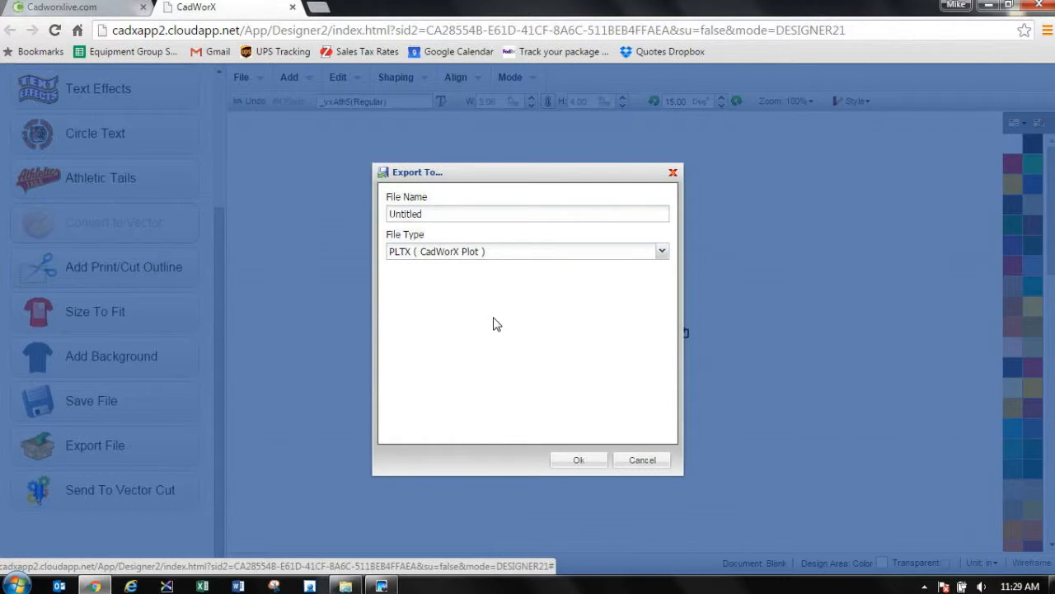
{"action": "double_click", "coordinate": [452, 216]}
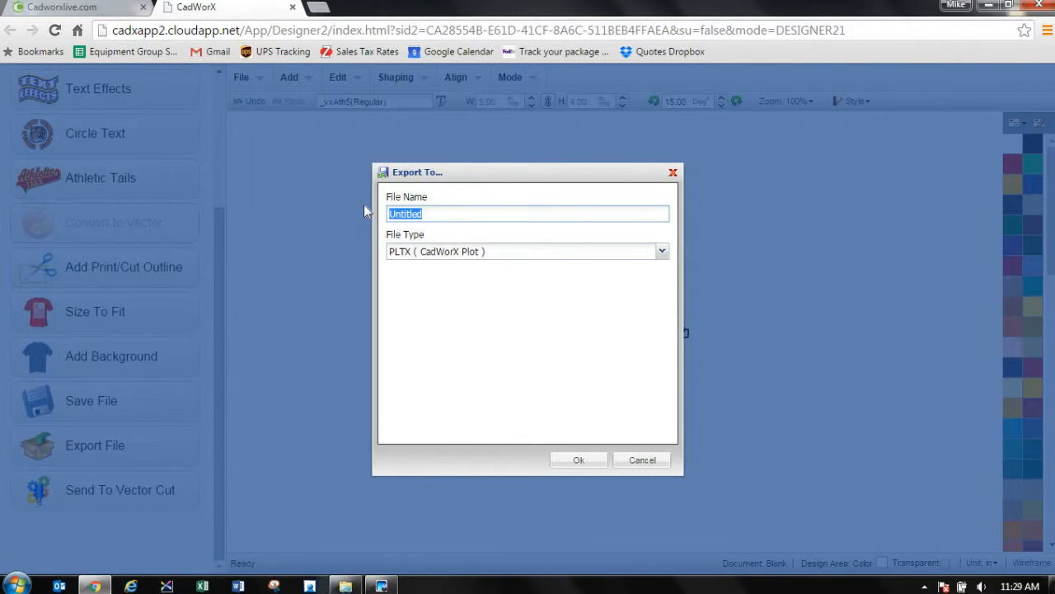
{"action": "type", "text": "SLEVES"}
{"action": "left_click", "coordinate": [407, 213]}
{"action": "type", "text": "E"}
{"action": "left_click", "coordinate": [596, 461]}
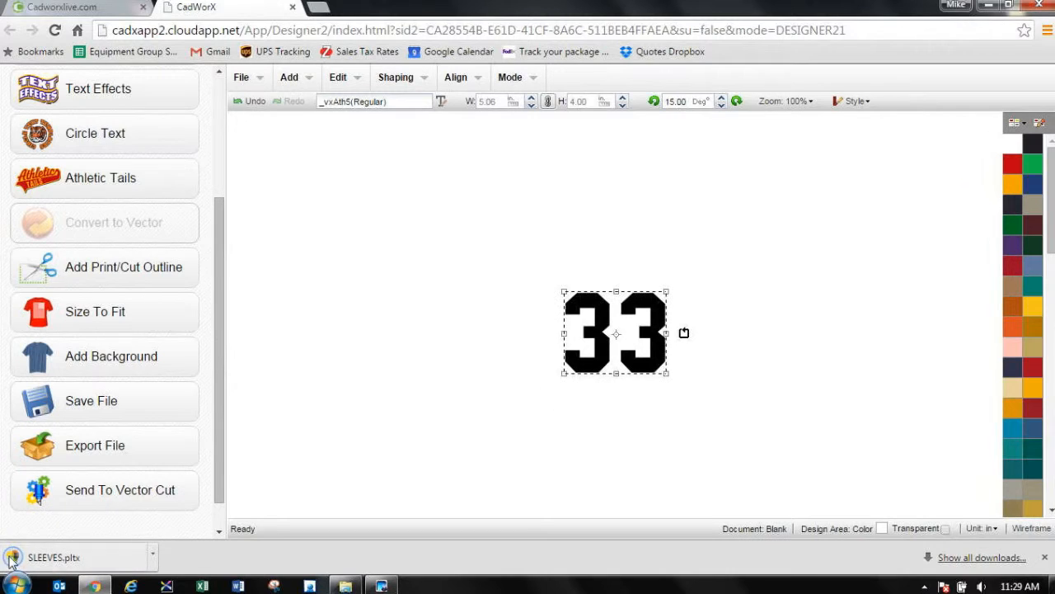
Step: Open the downloaded SLEEVES.pltx file in Vector Cut and maximize its window
{"action": "left_click", "coordinate": [12, 559]}
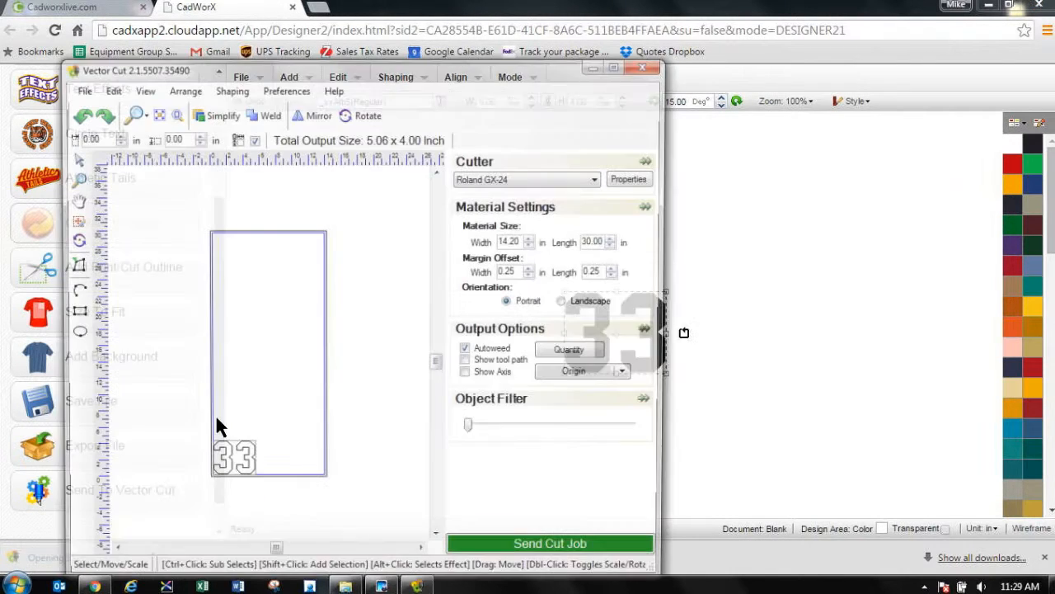
{"action": "left_click_drag", "start_coordinate": [484, 72], "coordinate": [520, 4]}
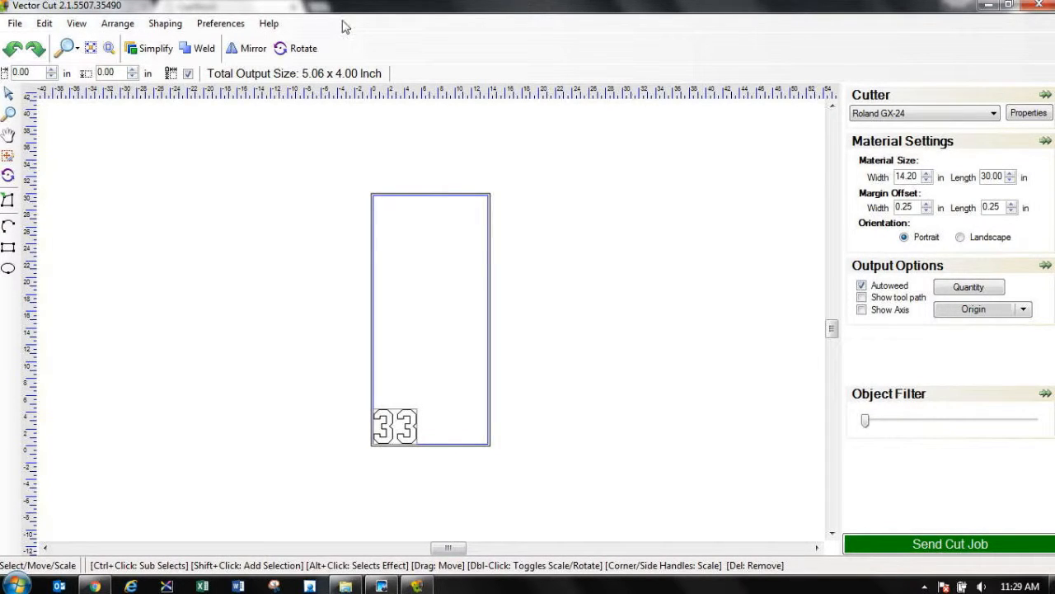
{"action": "left_click", "coordinate": [994, 114]}
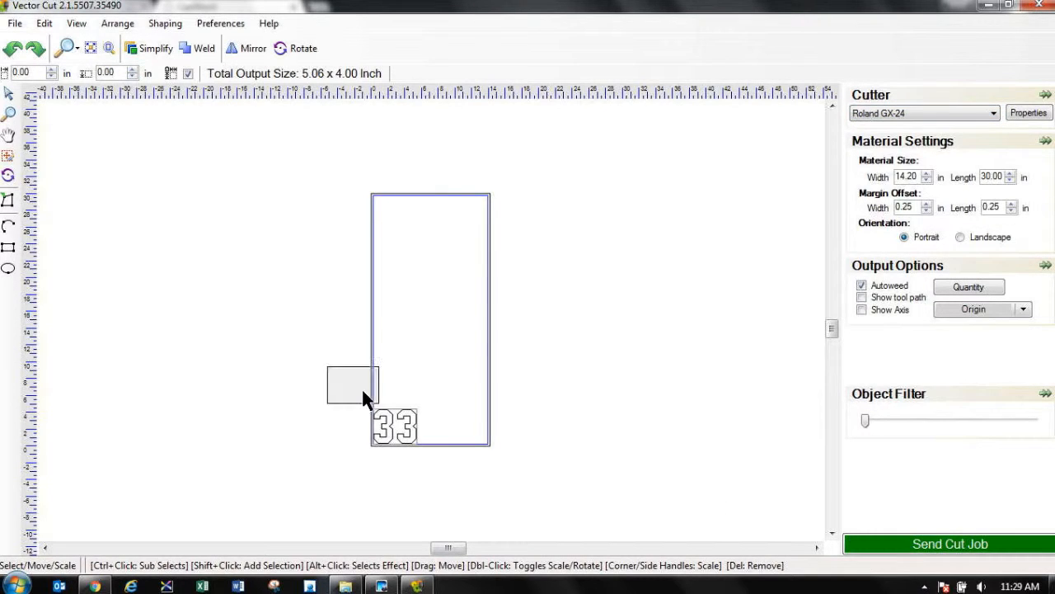
Step: Select the whole 33 on the cutting material and duplicate it
{"action": "left_click_drag", "start_coordinate": [363, 391], "coordinate": [402, 426]}
{"action": "scroll", "coordinate": [402, 426], "scroll_direction": "up", "scroll_amount": 3}
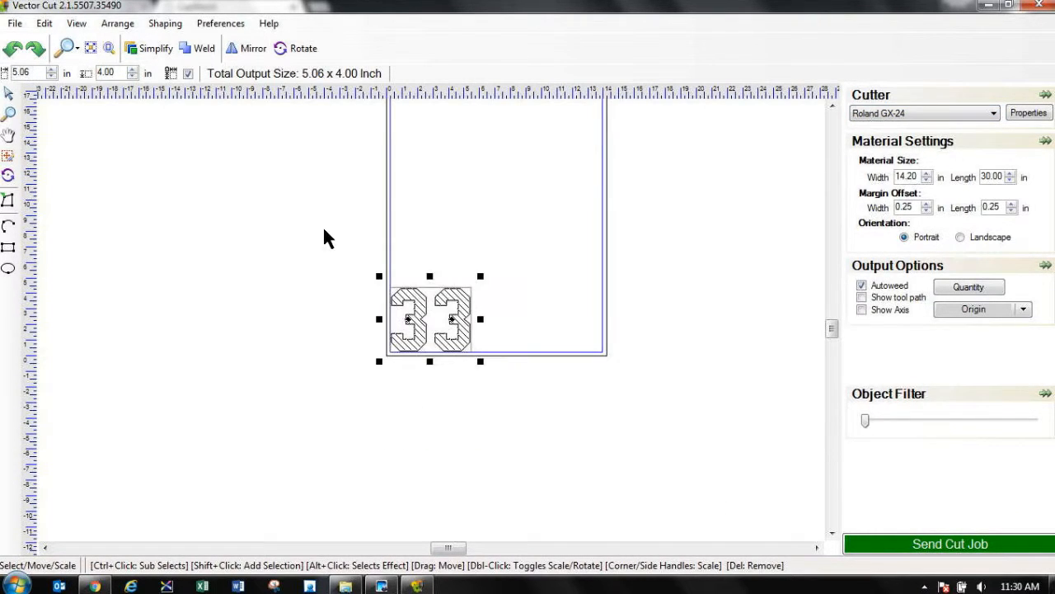
{"action": "mouse_move", "coordinate": [323, 228]}
{"action": "left_mouse_down"}
{"action": "mouse_move", "coordinate": [599, 488]}
{"action": "mouse_move", "coordinate": [575, 447]}
{"action": "left_mouse_up"}
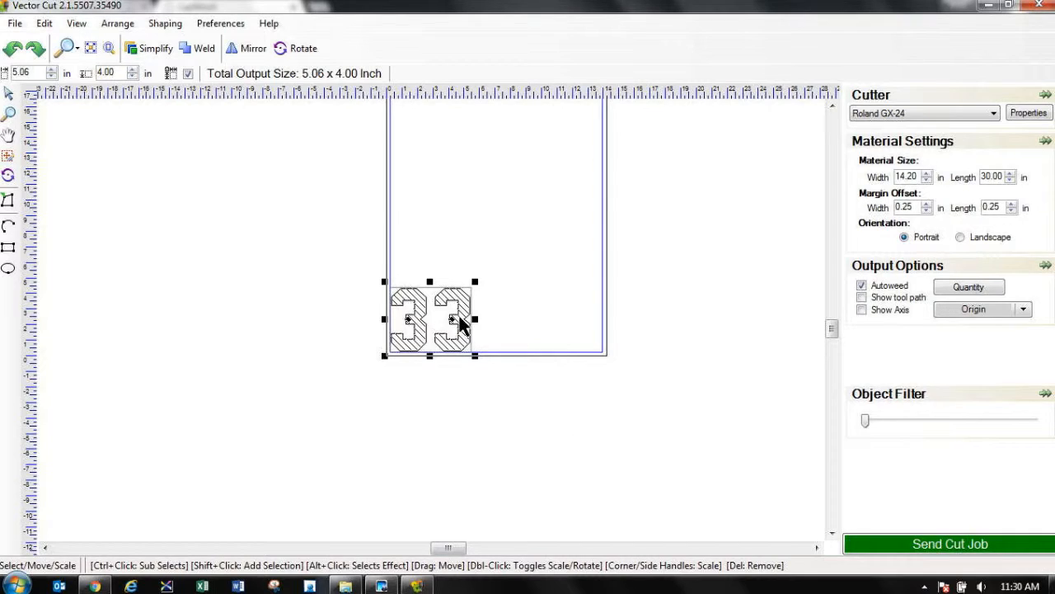
{"action": "mouse_move", "coordinate": [366, 256]}
{"action": "left_mouse_down"}
{"action": "mouse_move", "coordinate": [377, 252]}
{"action": "mouse_move", "coordinate": [491, 362]}
{"action": "left_mouse_up"}
{"action": "left_click", "coordinate": [516, 366]}
{"action": "left_click", "coordinate": [457, 317]}
{"action": "left_click", "coordinate": [46, 24]}
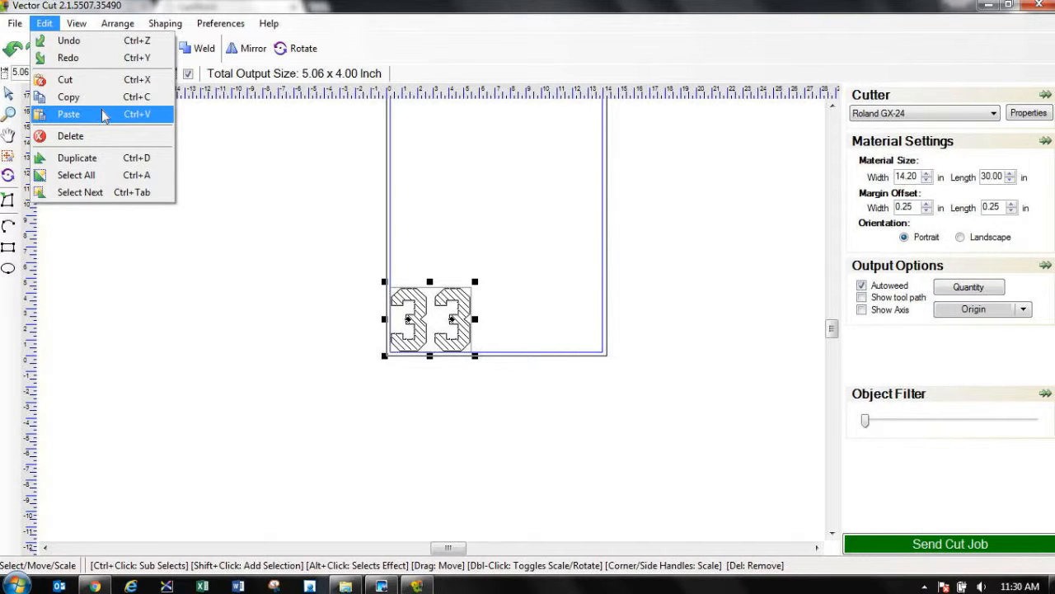
{"action": "left_click", "coordinate": [131, 159]}
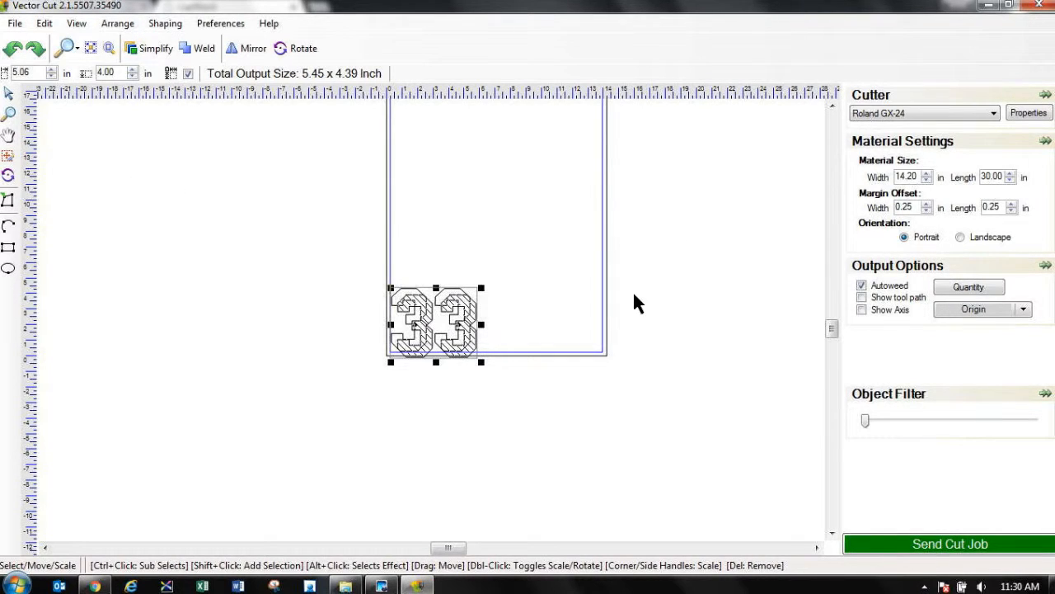
Step: Move the duplicate 33 beside the original within the material width, and mirror the cut layout
{"action": "left_click_drag", "start_coordinate": [466, 342], "coordinate": [561, 338]}
{"action": "left_click", "coordinate": [685, 351]}
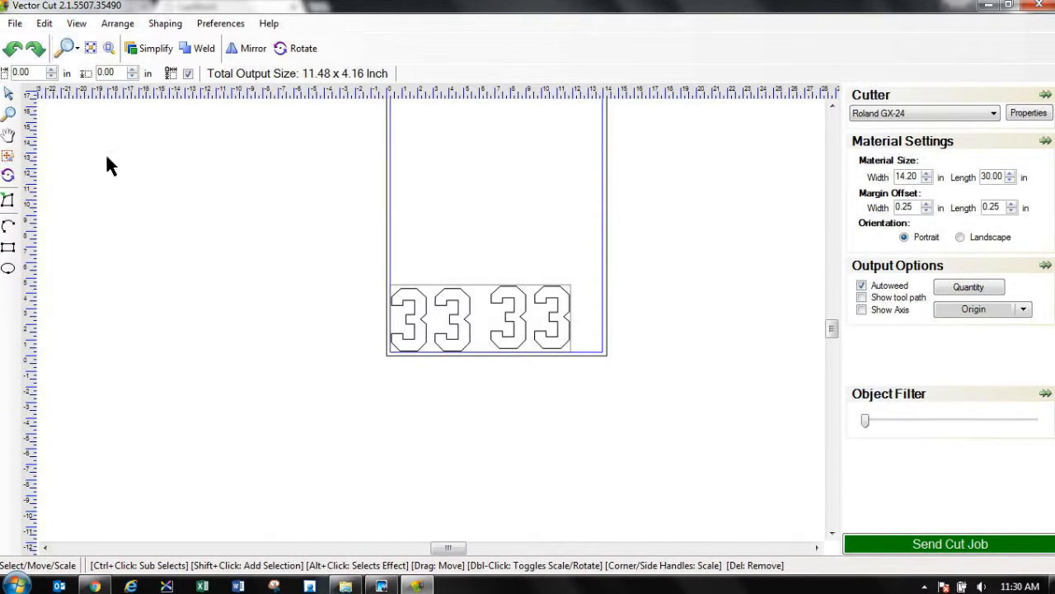
{"action": "left_click", "coordinate": [248, 48]}
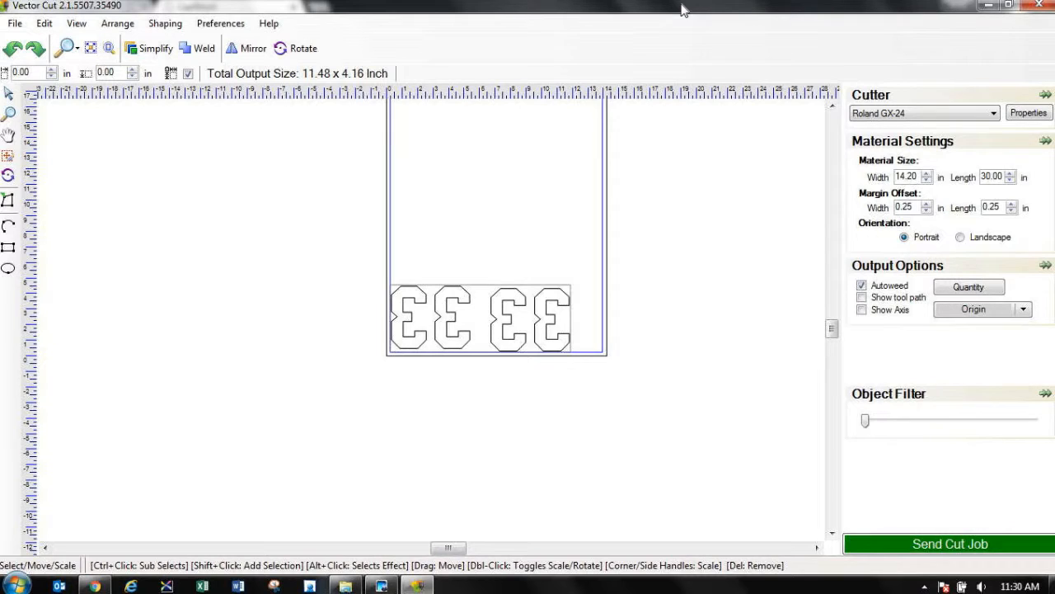
Step: Close Vector Cut and the Design Studio, and launch Easy Teams from the CadworxLIVE dashboard
{"action": "left_click", "coordinate": [1038, 5]}
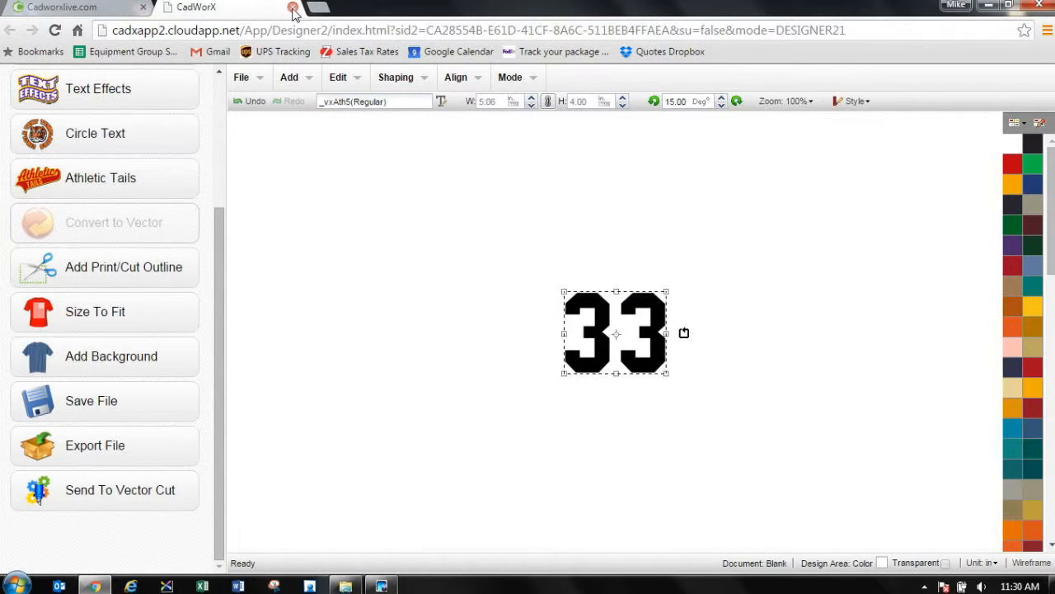
{"action": "left_click", "coordinate": [292, 8]}
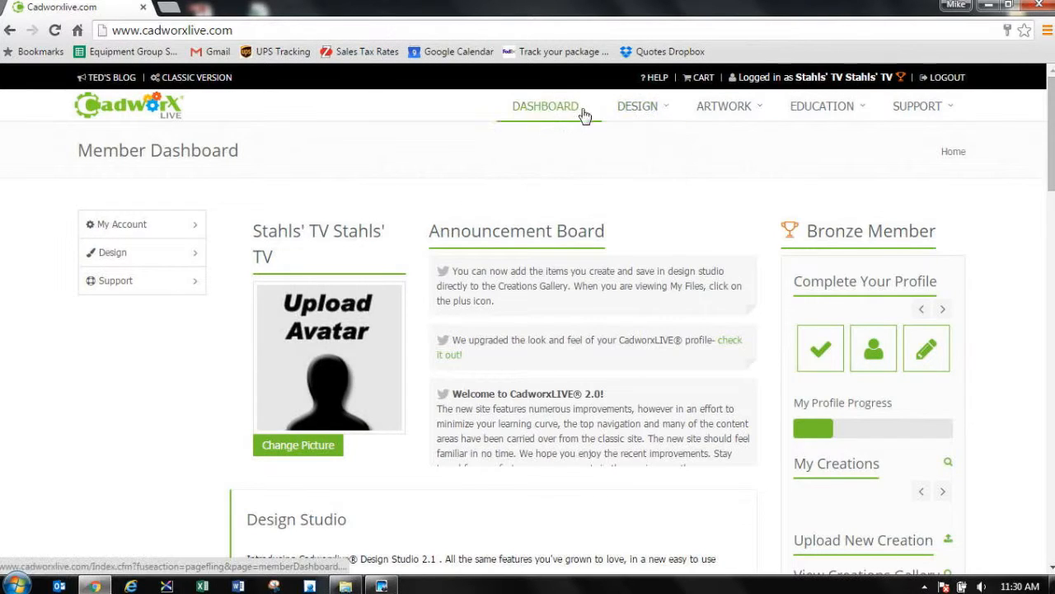
{"action": "mouse_move", "coordinate": [643, 116]}
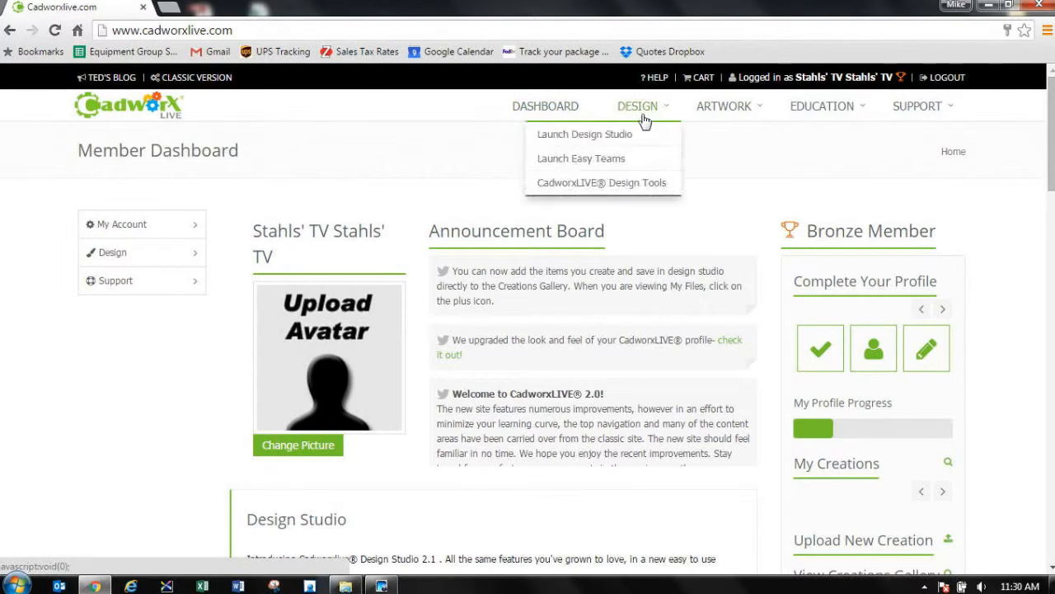
{"action": "left_click", "coordinate": [618, 162]}
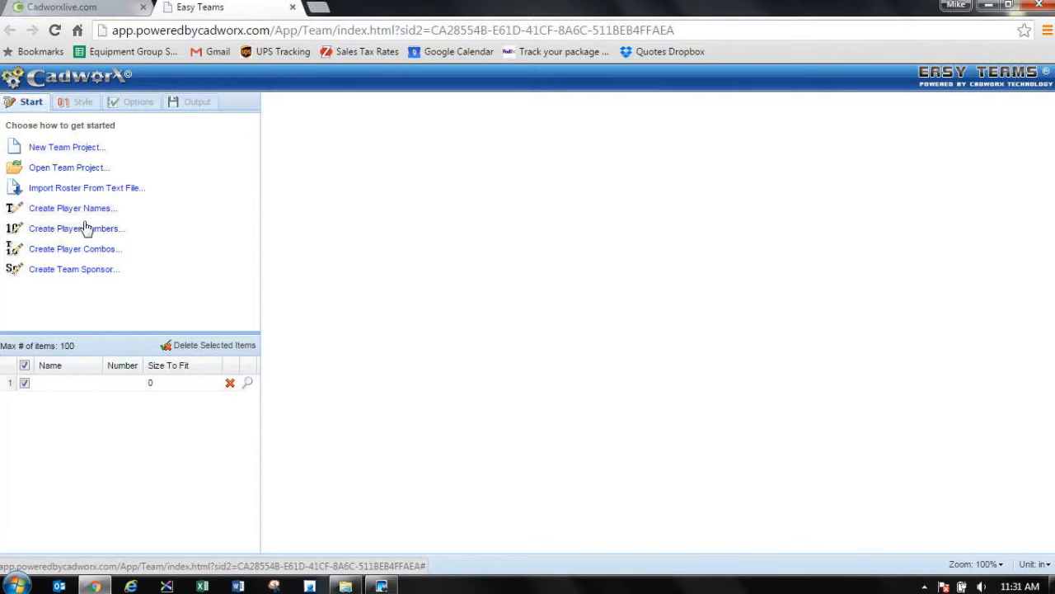
Step: Enter the player's last name and the number 9 in the first roster row
{"action": "left_click", "coordinate": [63, 382]}
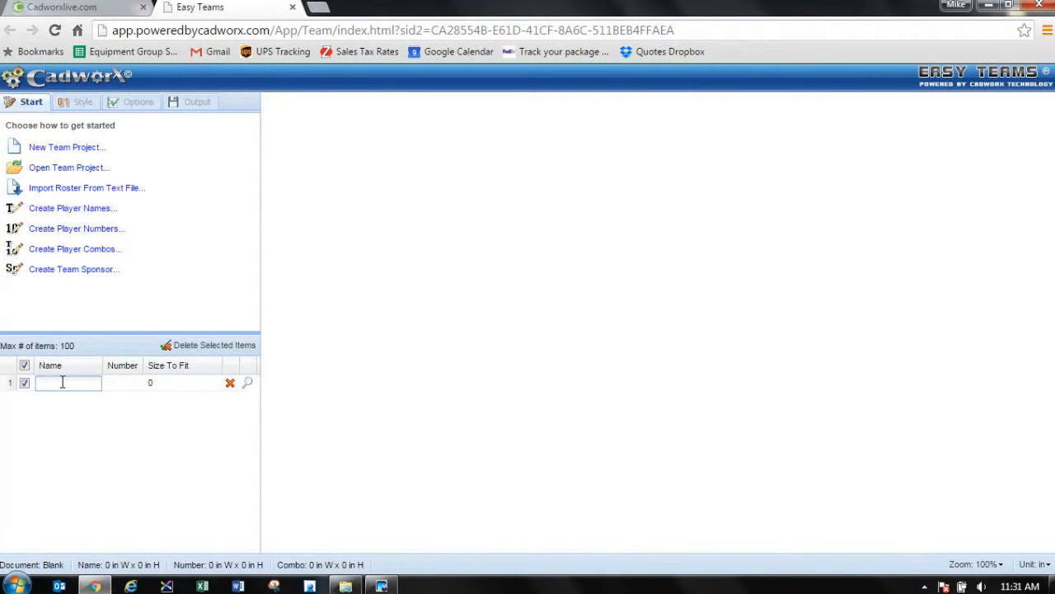
{"action": "type", "text": "KOVAL"}
{"action": "key", "text": "Tab"}
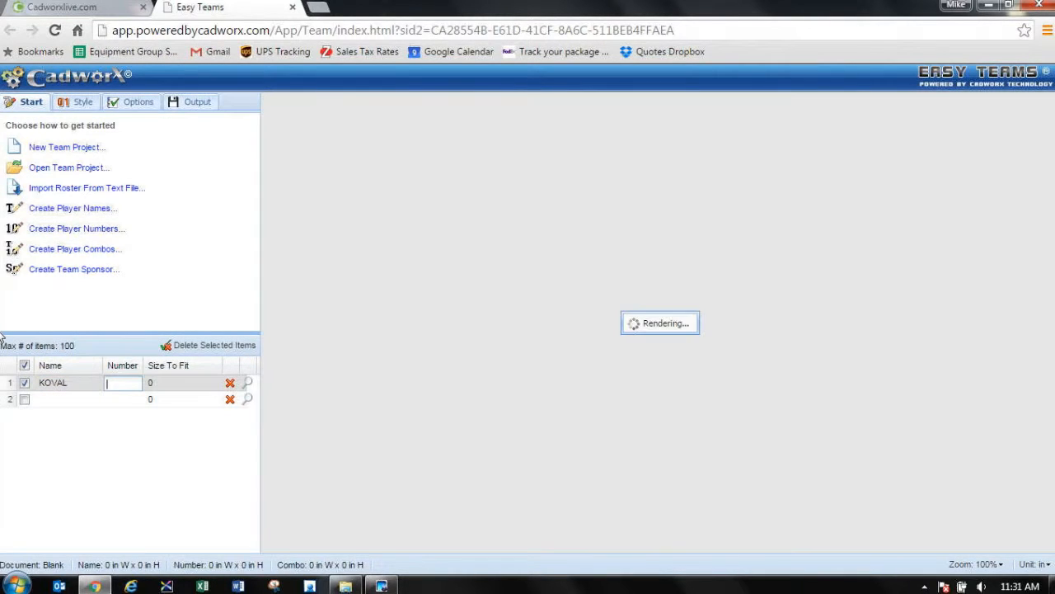
{"action": "type", "text": "9"}
{"action": "key", "text": "Tab"}
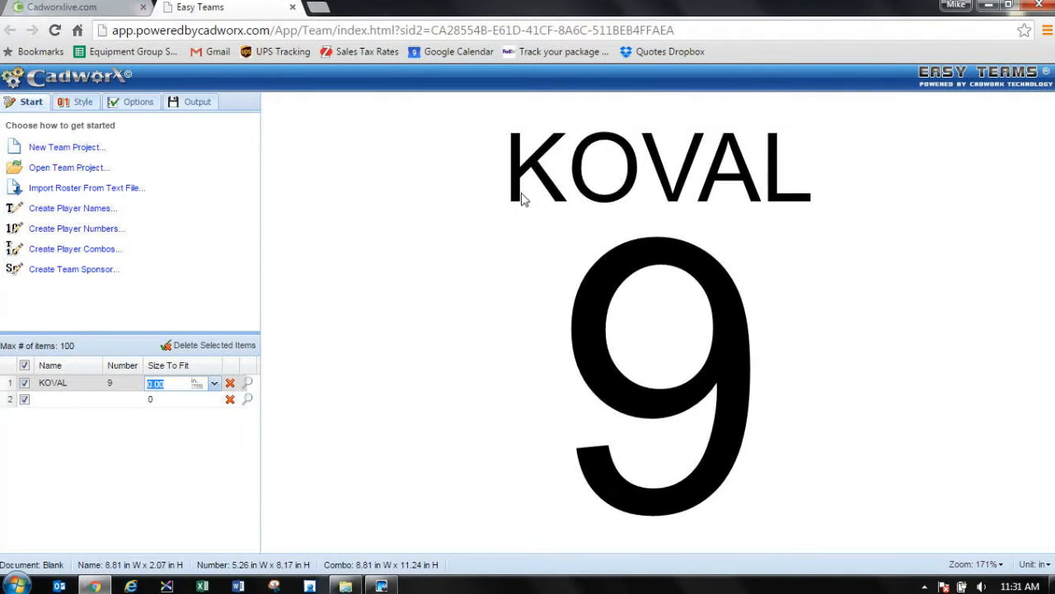
Step: Change the player name's font to AlleyOop, found by searching for ALLEY, and set its size to 3.00 inches
{"action": "double_click", "coordinate": [629, 165]}
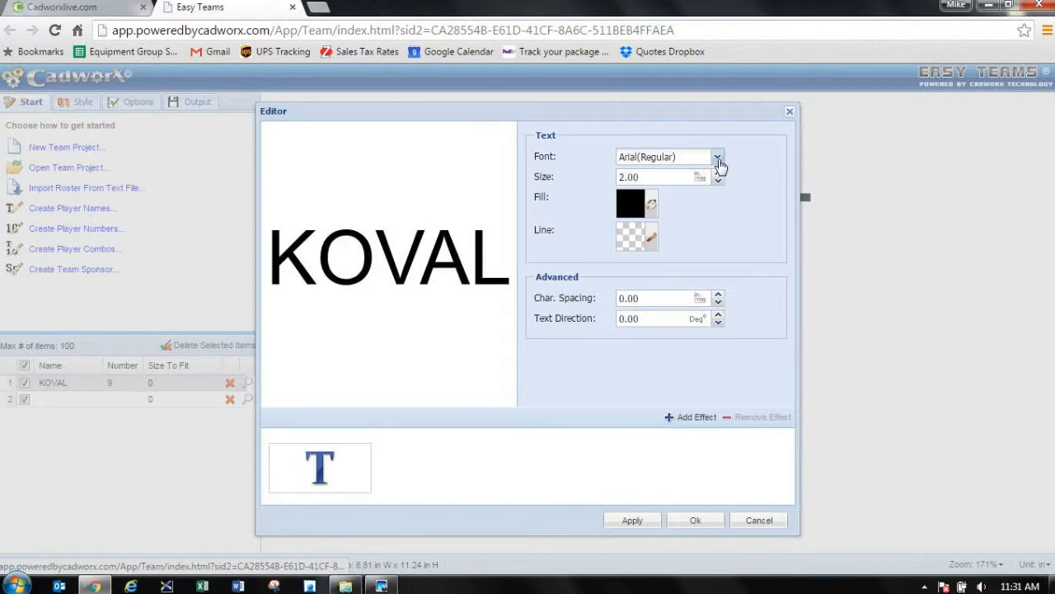
{"action": "left_click", "coordinate": [722, 155]}
{"action": "left_click", "coordinate": [934, 132]}
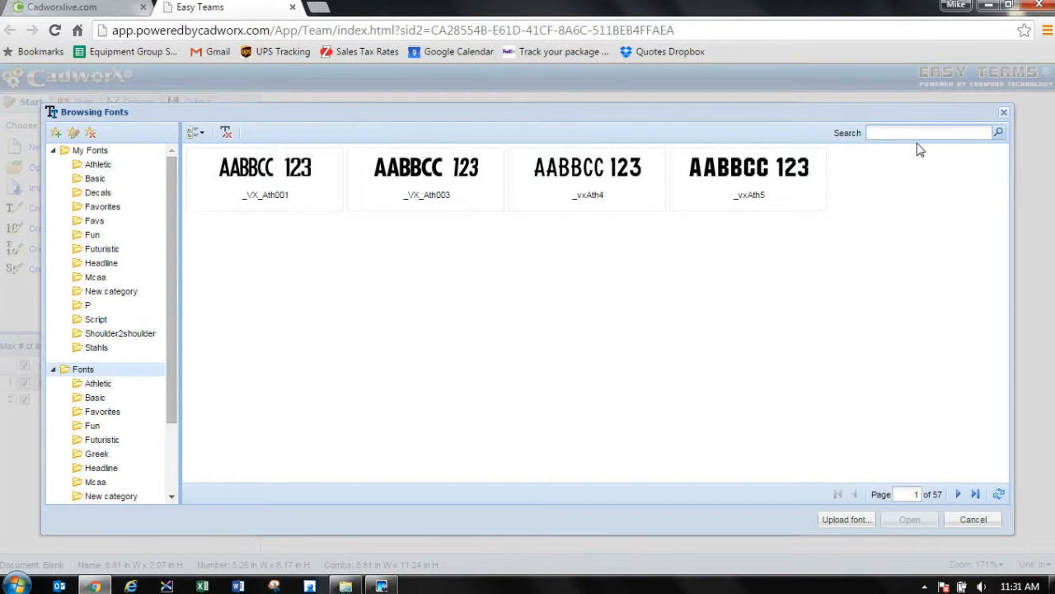
{"action": "type", "text": "ALLEY"}
{"action": "left_click", "coordinate": [998, 133]}
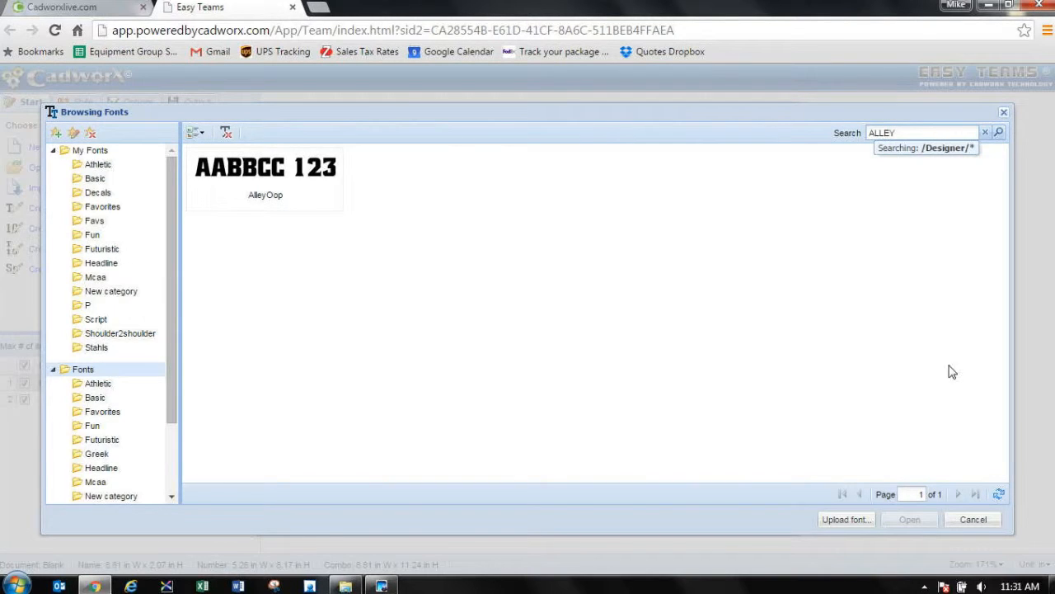
{"action": "left_click", "coordinate": [260, 171]}
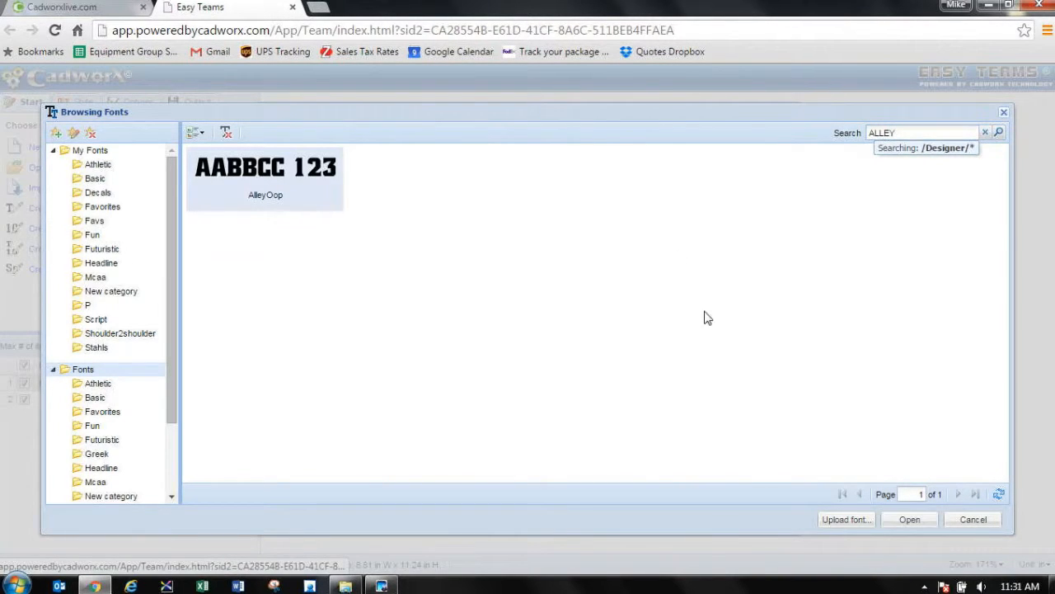
{"action": "left_click", "coordinate": [910, 519]}
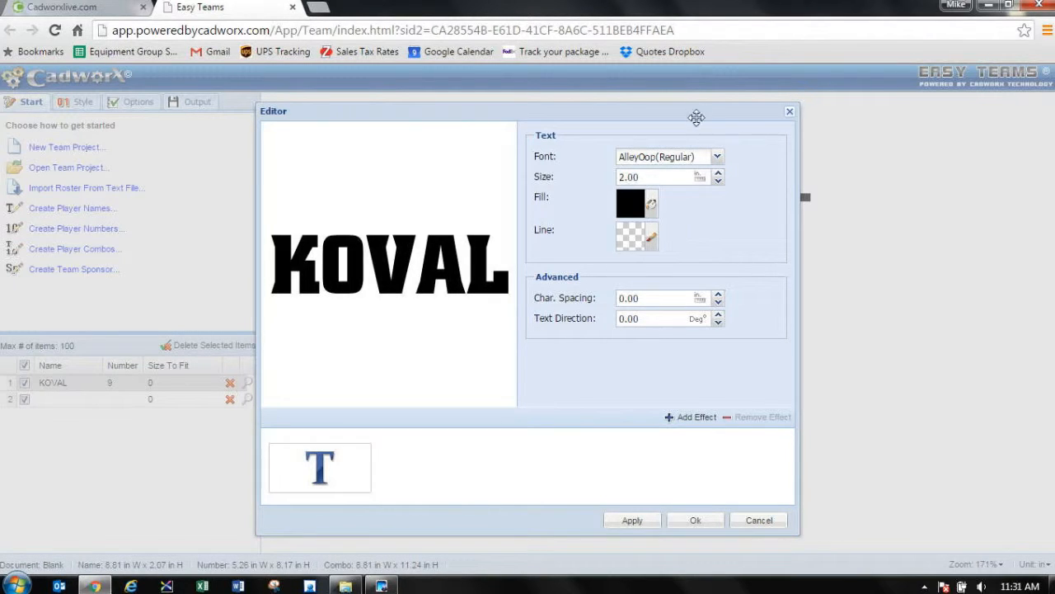
{"action": "left_click_drag", "start_coordinate": [626, 178], "coordinate": [605, 183]}
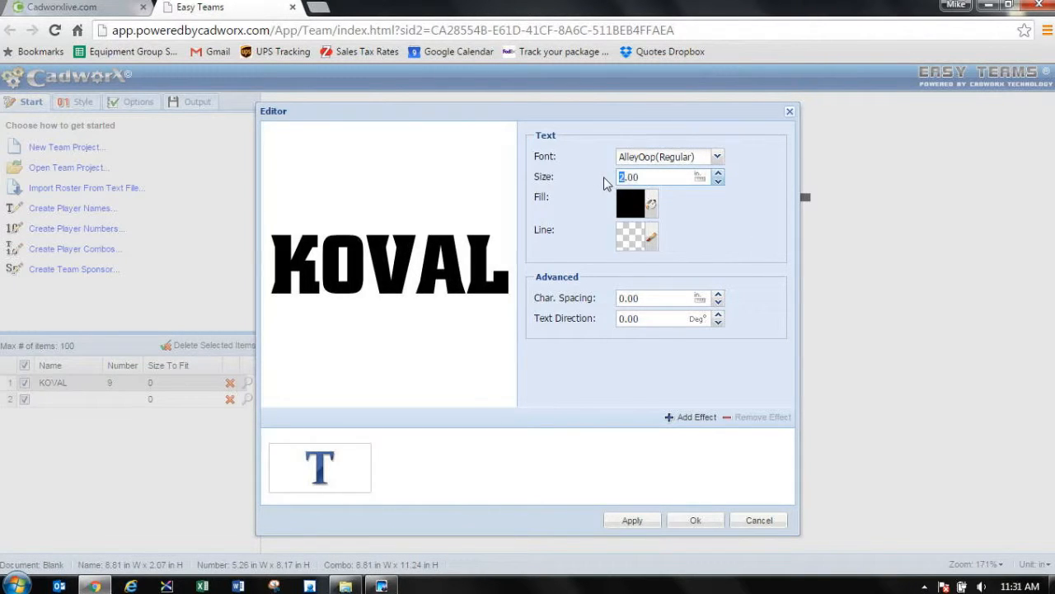
{"action": "type", "text": "3"}
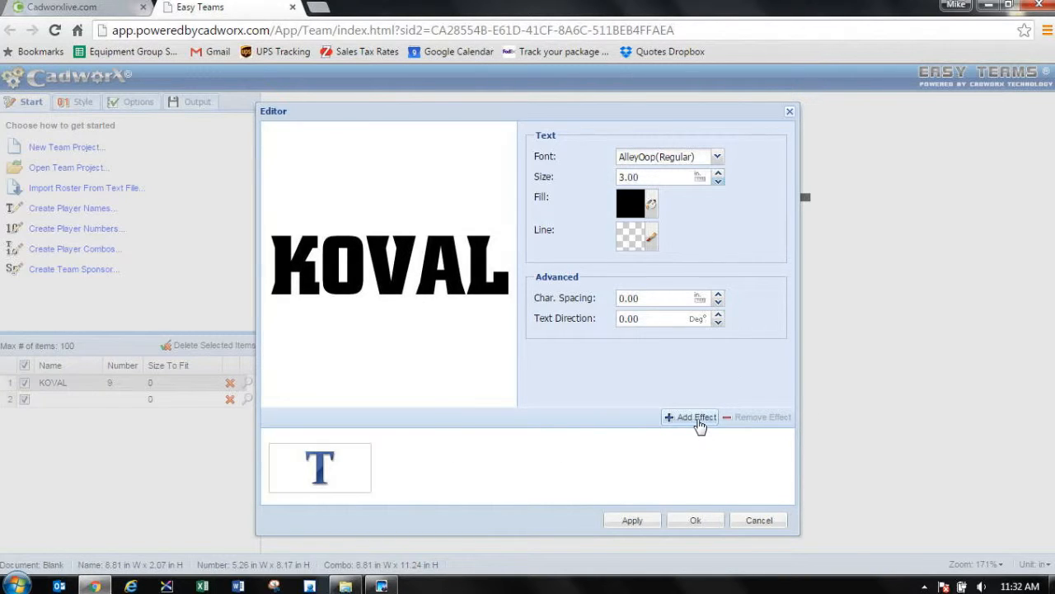
Step: Add a Large Contour effect to the player name with a 0.25 inch offset and apply the styling
{"action": "left_click", "coordinate": [697, 420]}
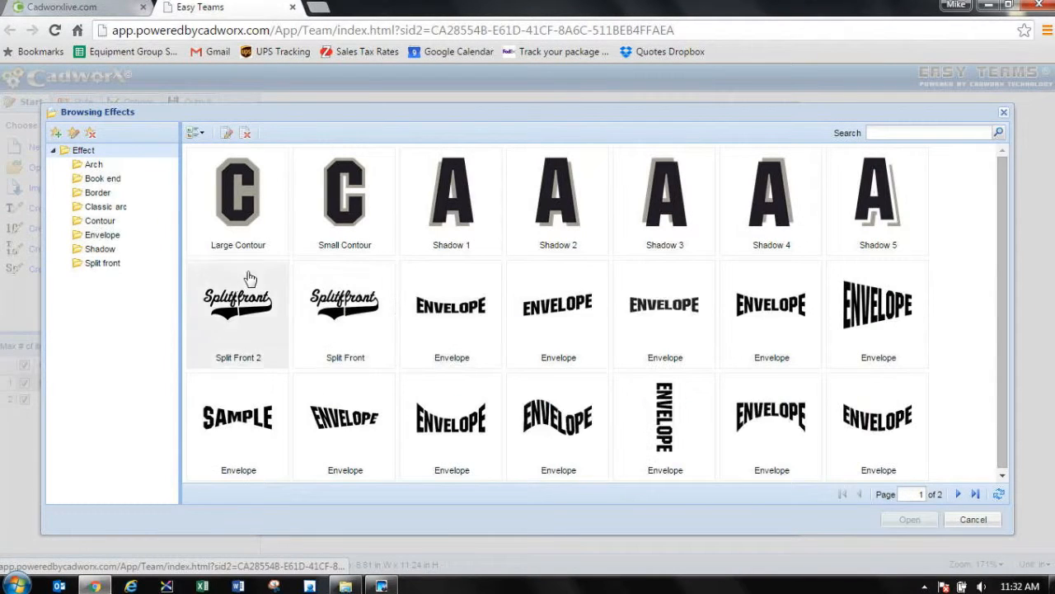
{"action": "left_click", "coordinate": [248, 213]}
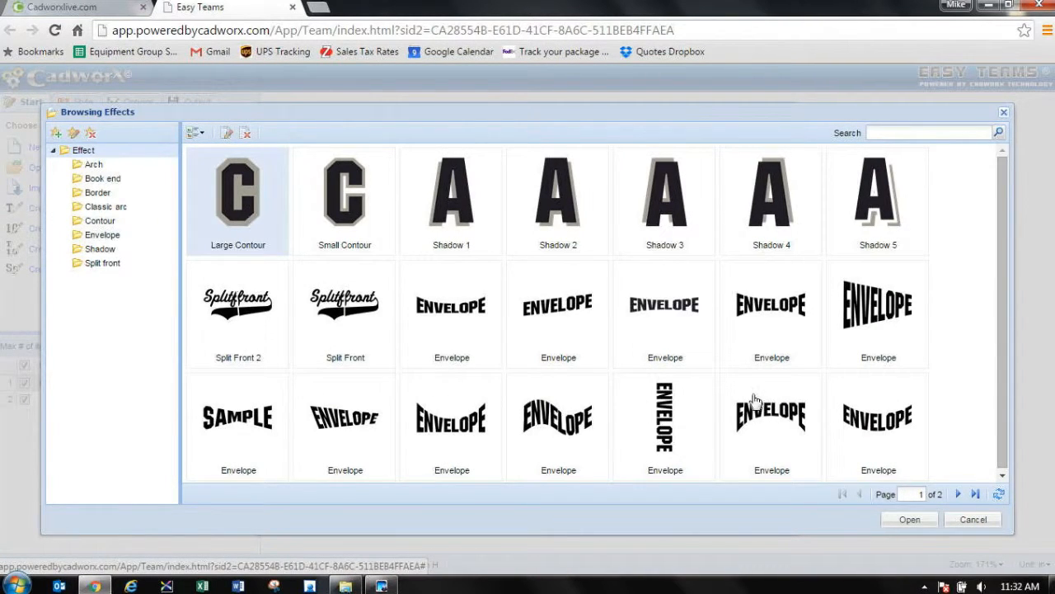
{"action": "left_click", "coordinate": [903, 521]}
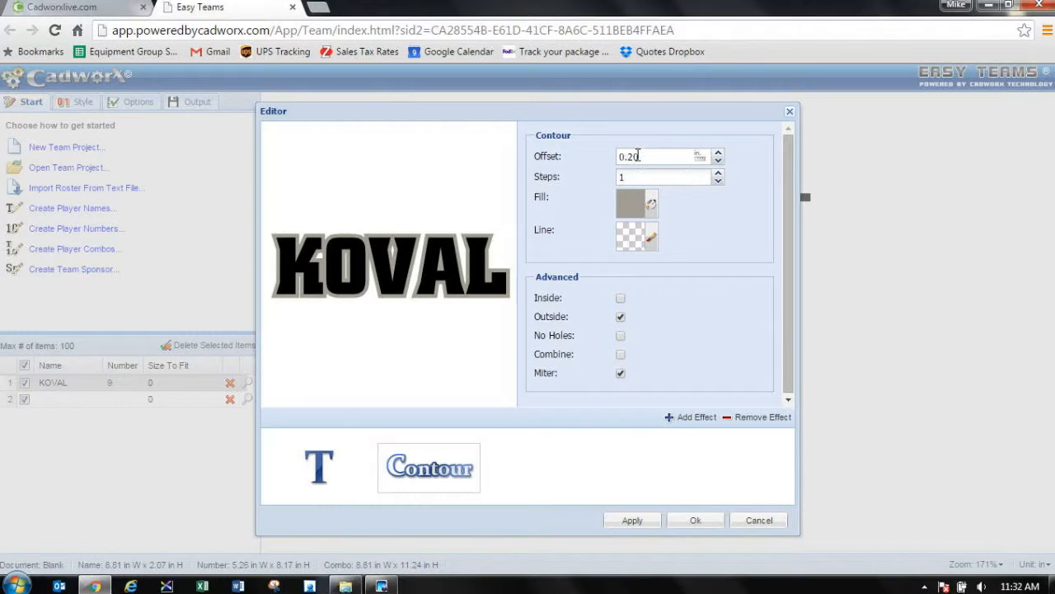
{"action": "left_click_drag", "start_coordinate": [641, 157], "coordinate": [634, 156]}
{"action": "type", "text": "5"}
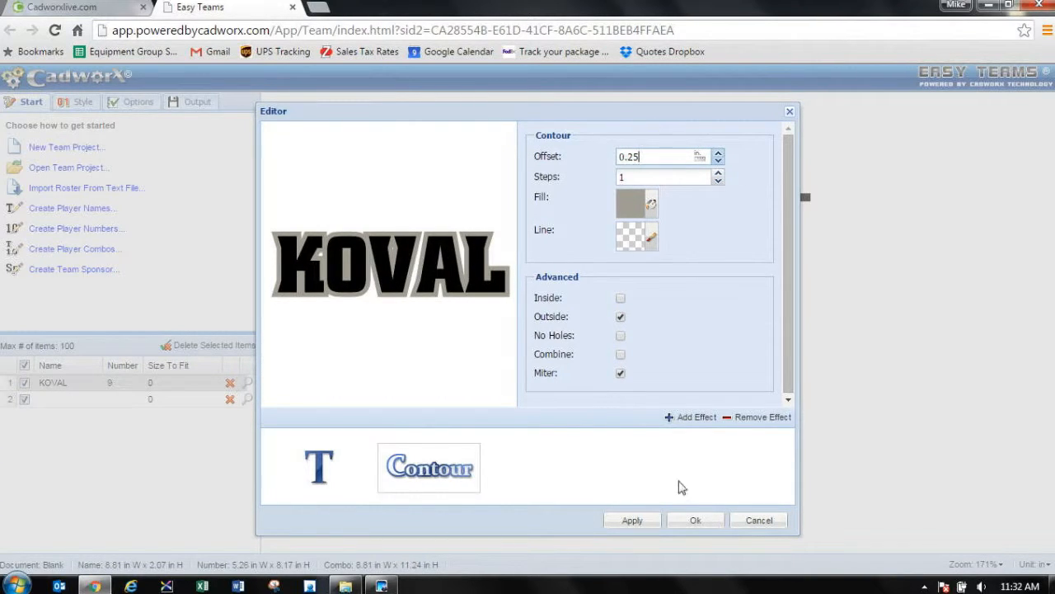
{"action": "left_click", "coordinate": [696, 520]}
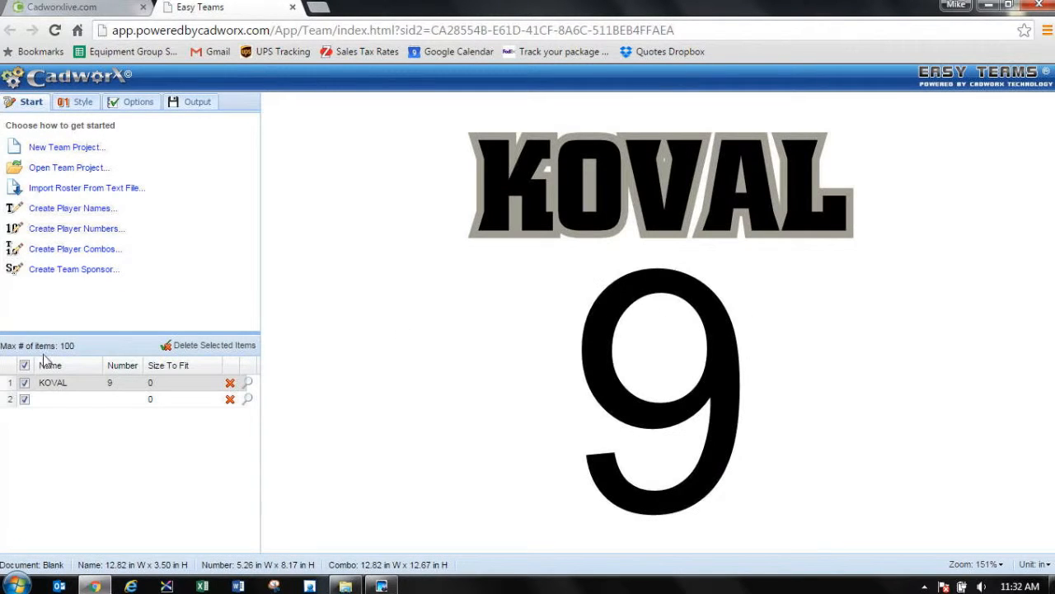
Step: Change the number 9's font to AlleyOop, found by searching for ALLEY, and set its size to 12 inches
{"action": "double_click", "coordinate": [615, 311]}
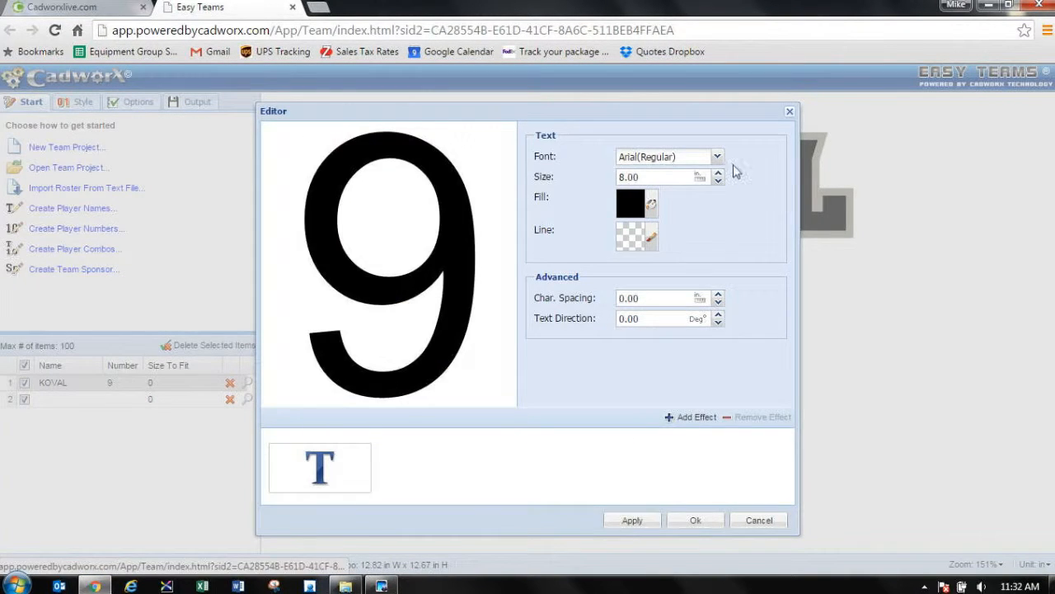
{"action": "left_click", "coordinate": [717, 157]}
{"action": "left_click", "coordinate": [890, 133]}
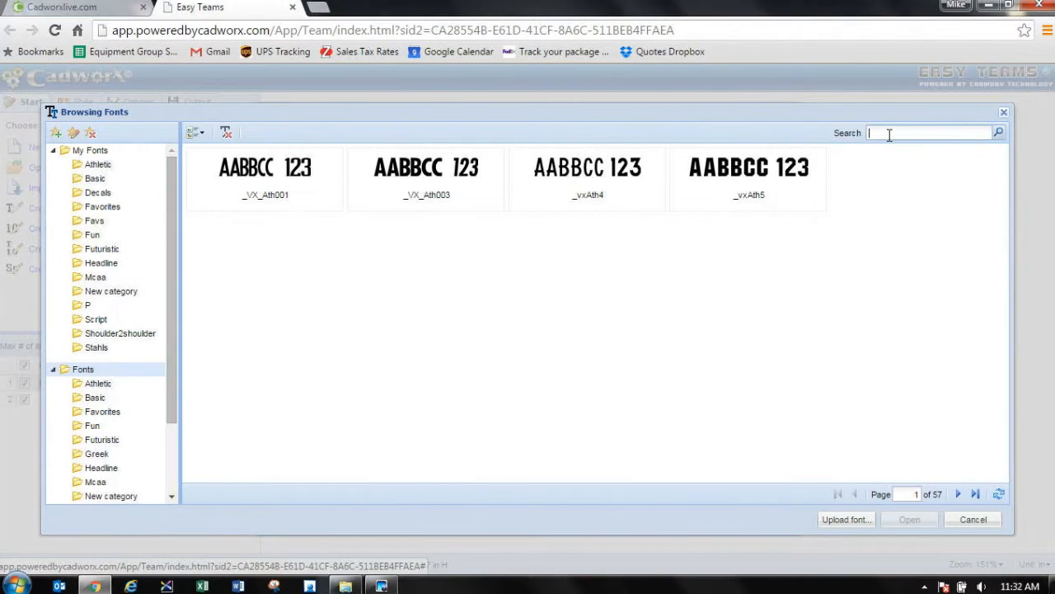
{"action": "type", "text": "ALLEY"}
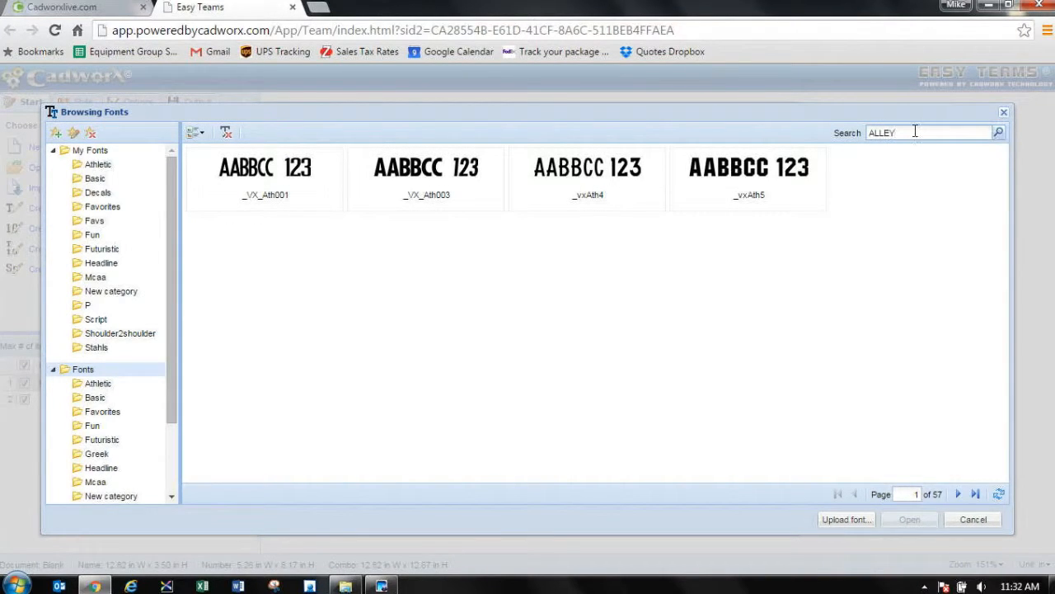
{"action": "left_click", "coordinate": [999, 135]}
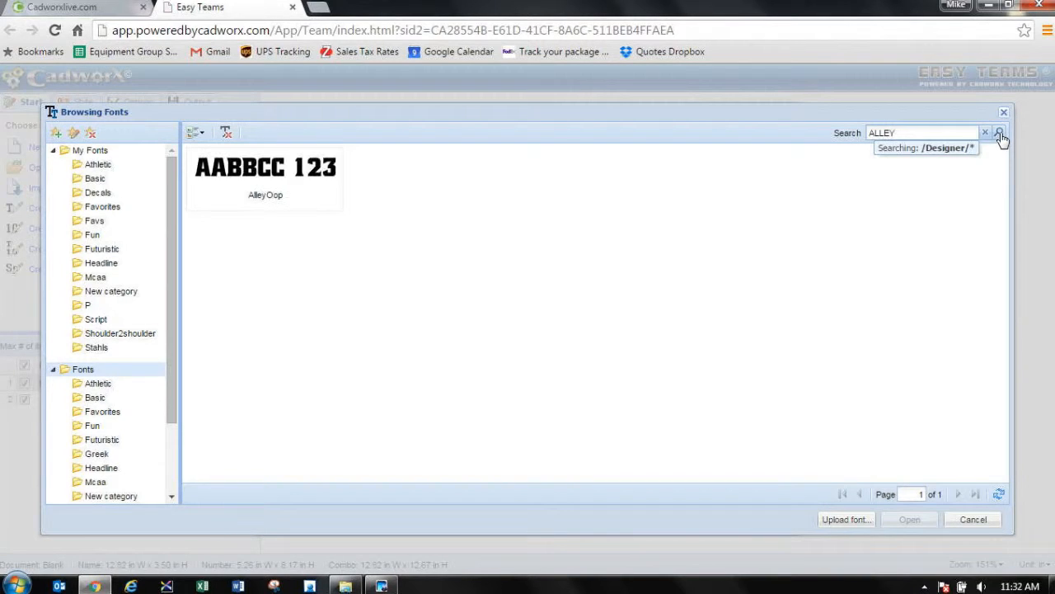
{"action": "left_click", "coordinate": [284, 198]}
{"action": "left_click", "coordinate": [909, 522]}
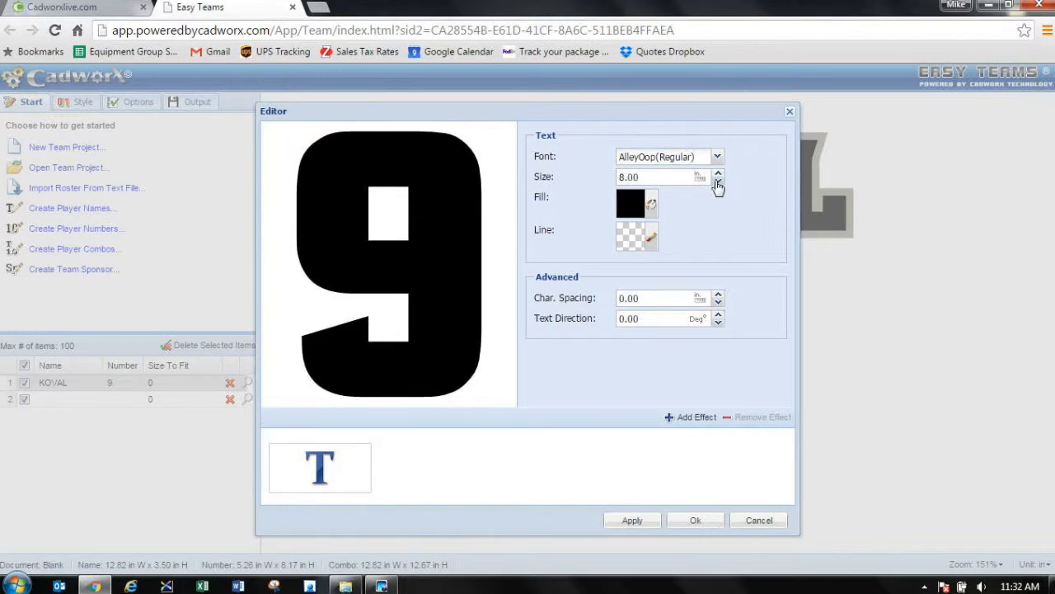
{"action": "left_click_drag", "start_coordinate": [652, 176], "coordinate": [590, 178]}
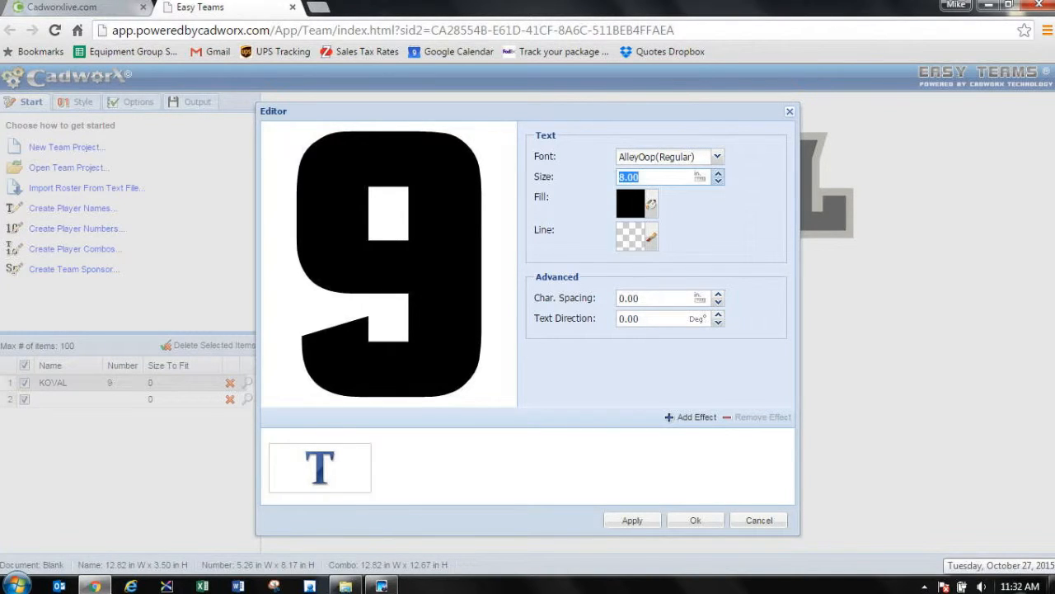
{"action": "type", "text": "12"}
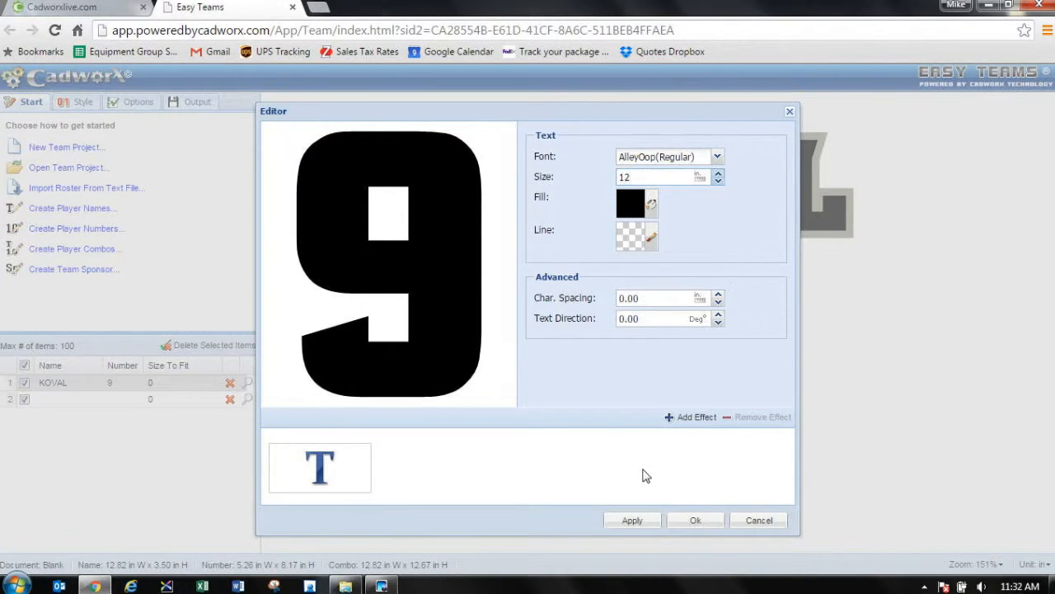
Step: Add a Large Contour effect to the number 9 with a 0.25 inch offset and apply the styling
{"action": "left_click", "coordinate": [679, 417]}
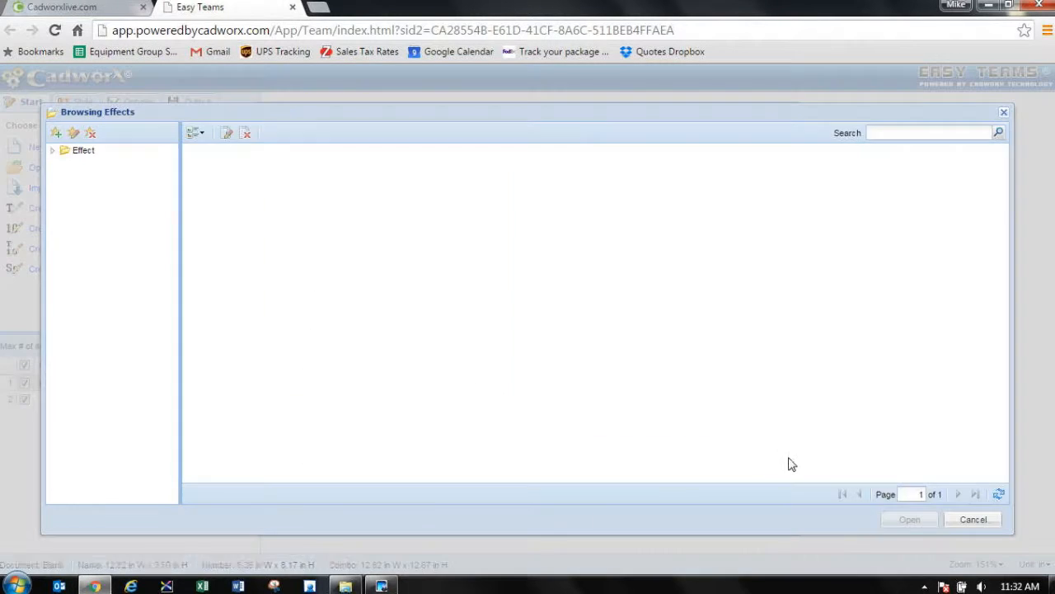
{"action": "left_click", "coordinate": [266, 211]}
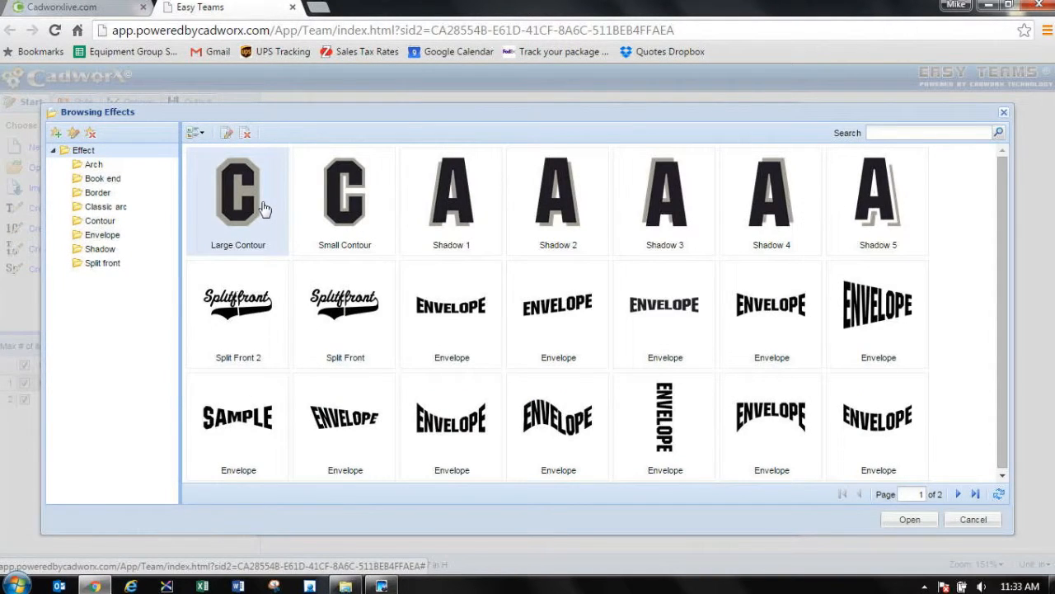
{"action": "left_click", "coordinate": [910, 519]}
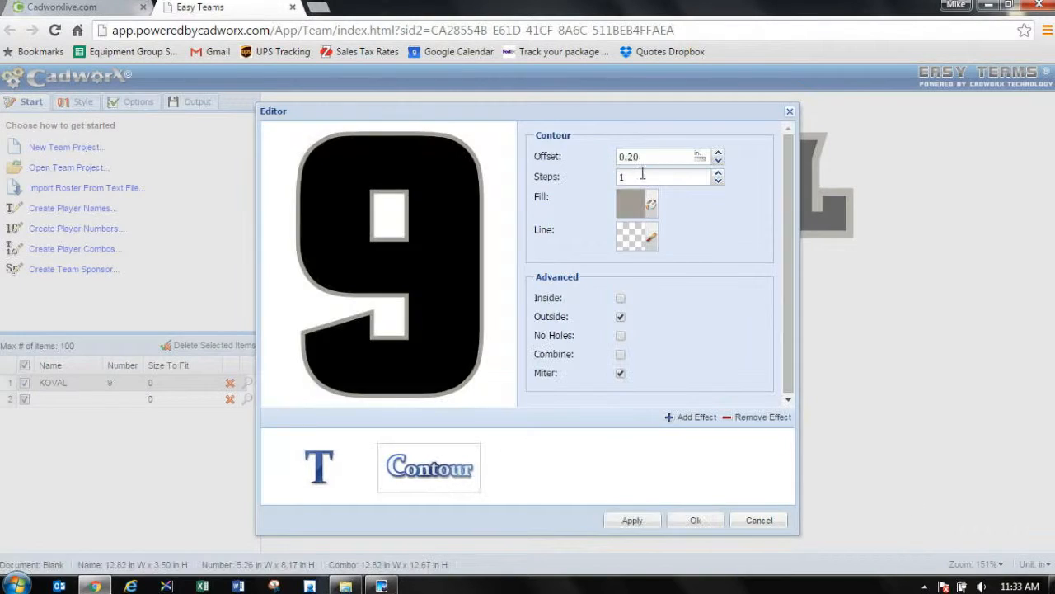
{"action": "key", "text": "BackSpace"}
{"action": "type", "text": "5"}
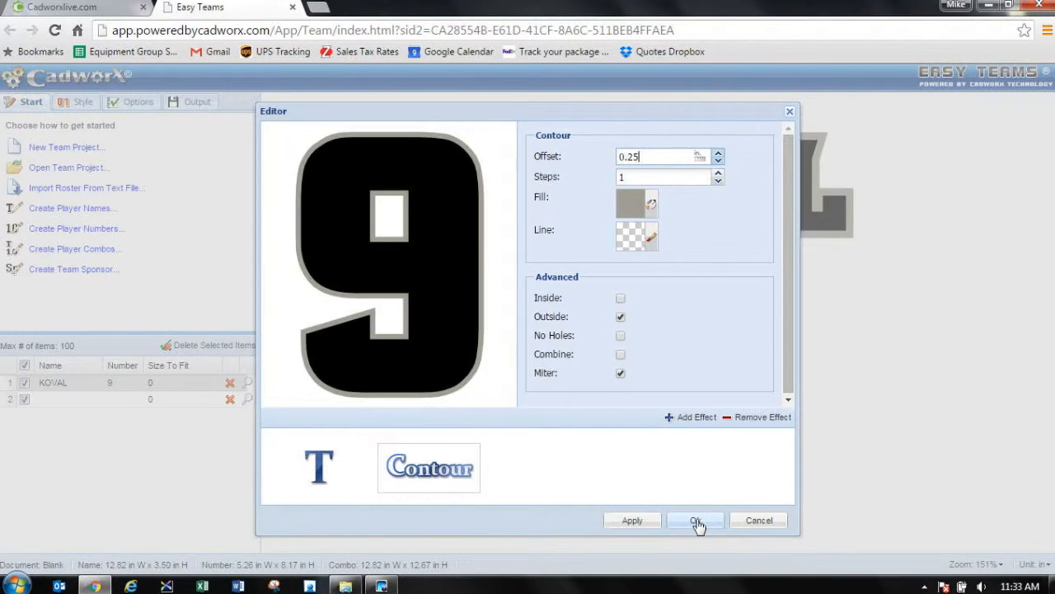
{"action": "left_click", "coordinate": [695, 521]}
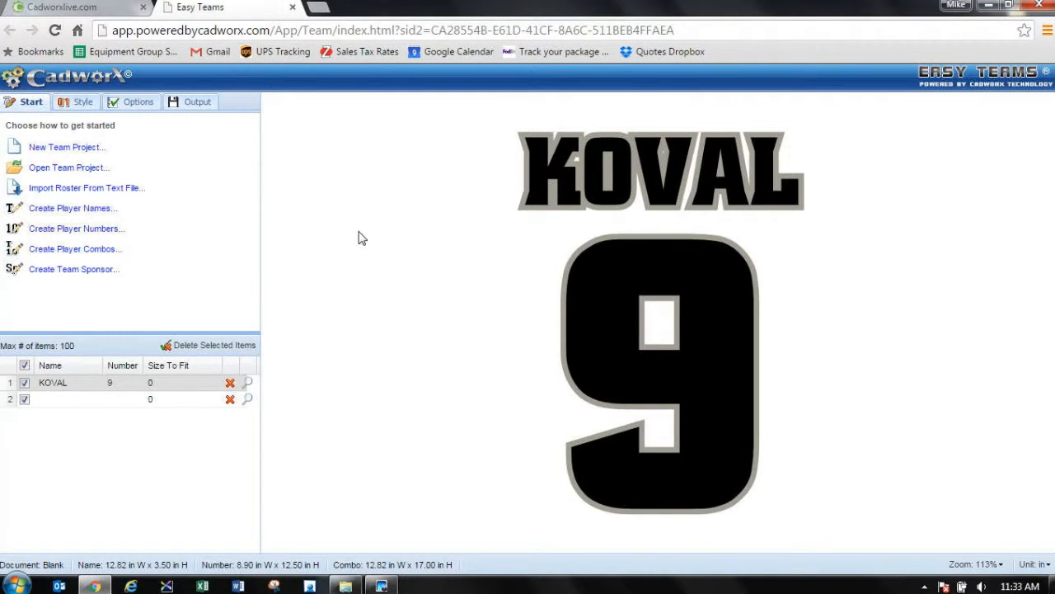
{"action": "left_click", "coordinate": [197, 104]}
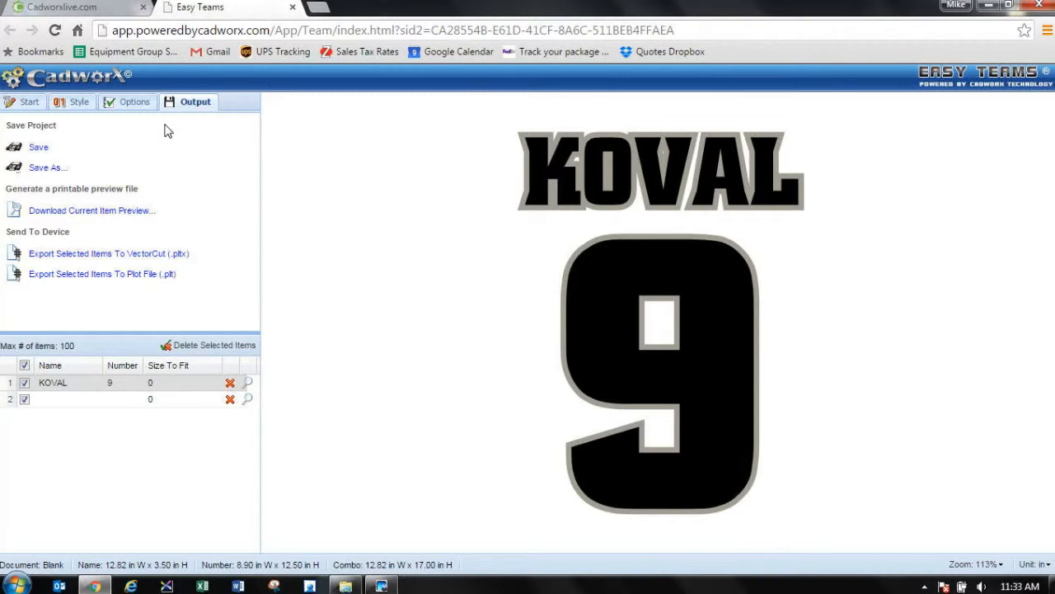
{"action": "left_click", "coordinate": [31, 102]}
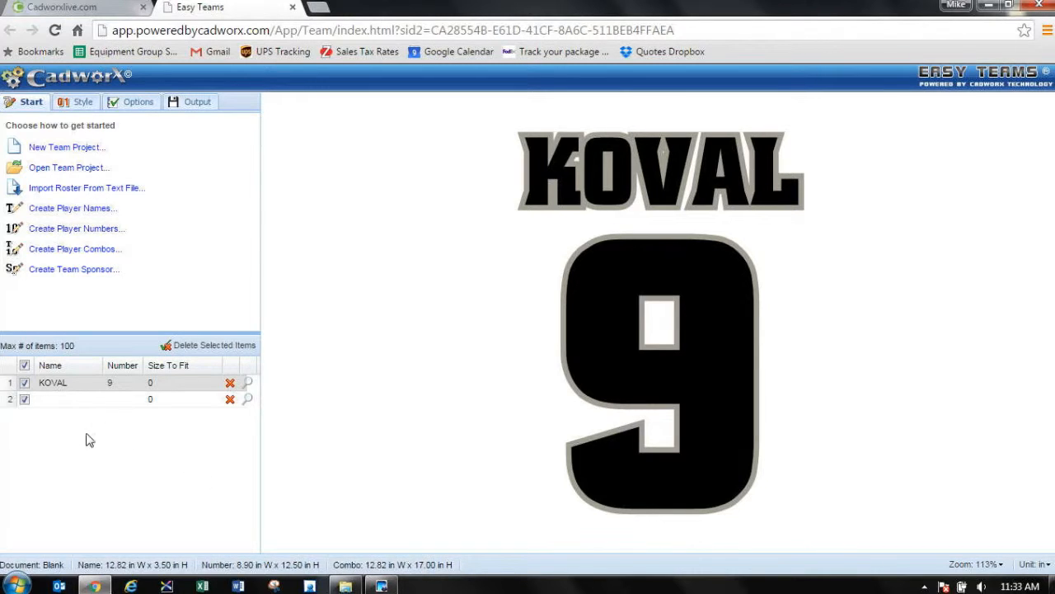
Step: Start a roster import from text and enter two lines of player last name, comma and number, using 9 and 32
{"action": "left_click", "coordinate": [106, 191]}
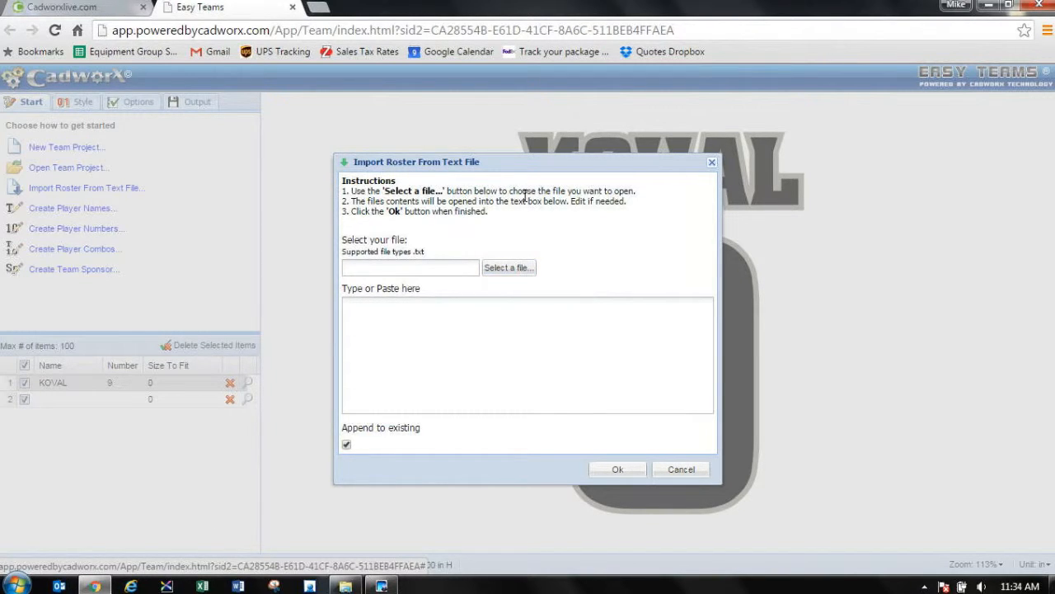
{"action": "left_click", "coordinate": [438, 311]}
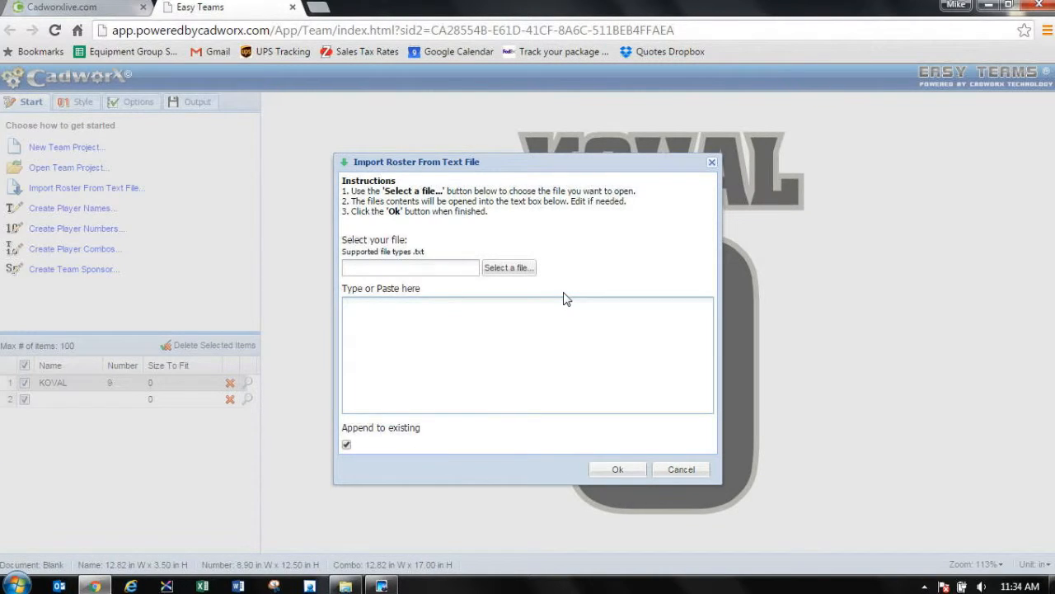
{"action": "type", "text": "KOVAL,"}
{"action": "type", "text": "9"}
{"action": "type", "text": "ROBI"}
{"action": "type", "text": "NSON"}
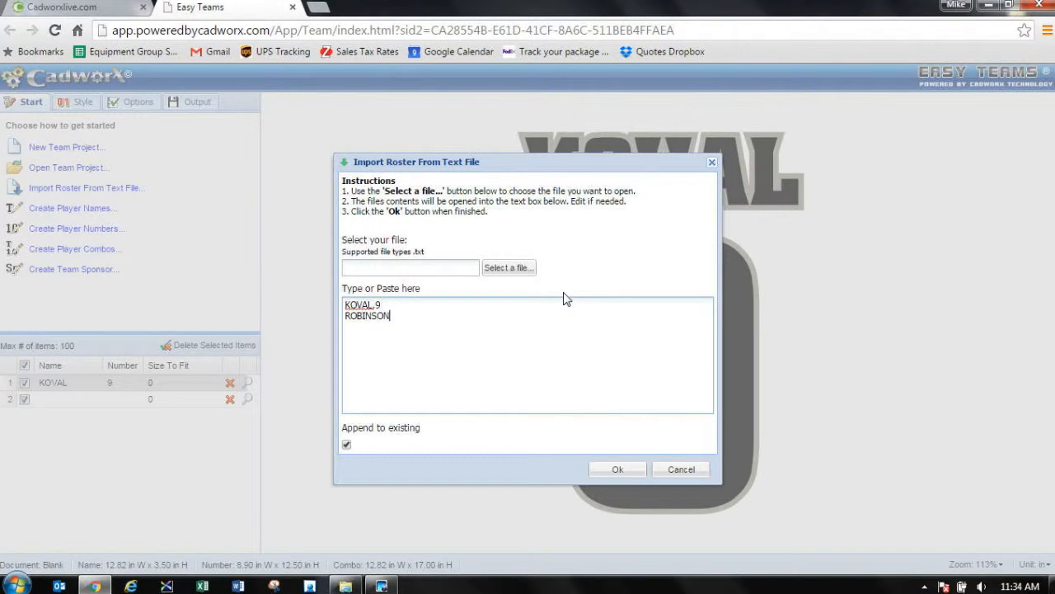
{"action": "type", "text": "32"}
{"action": "type", "text": ","}
{"action": "left_click_drag", "start_coordinate": [403, 317], "coordinate": [345, 305]}
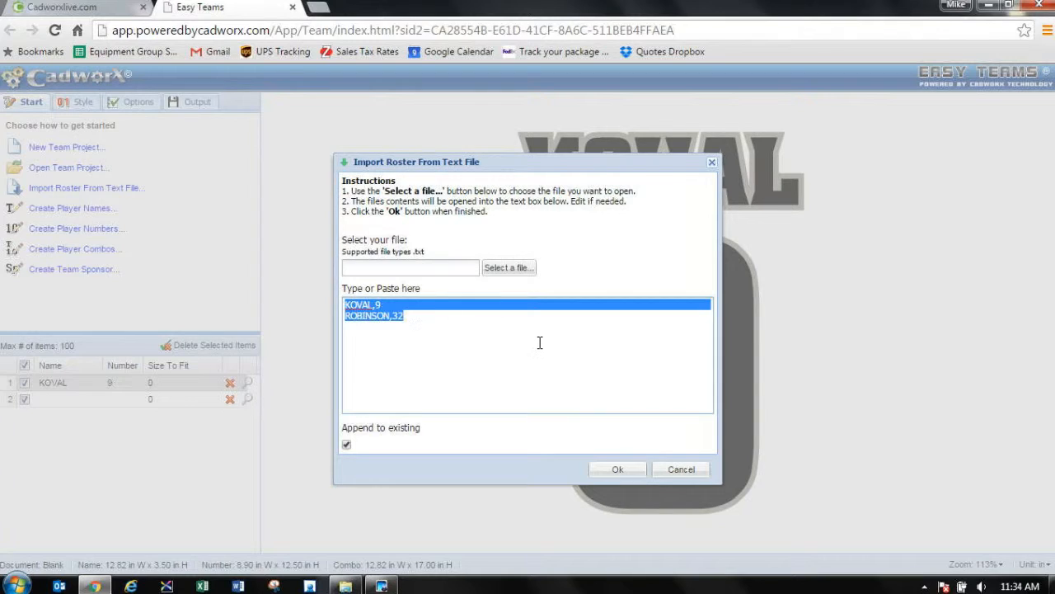
{"action": "left_click", "coordinate": [400, 316]}
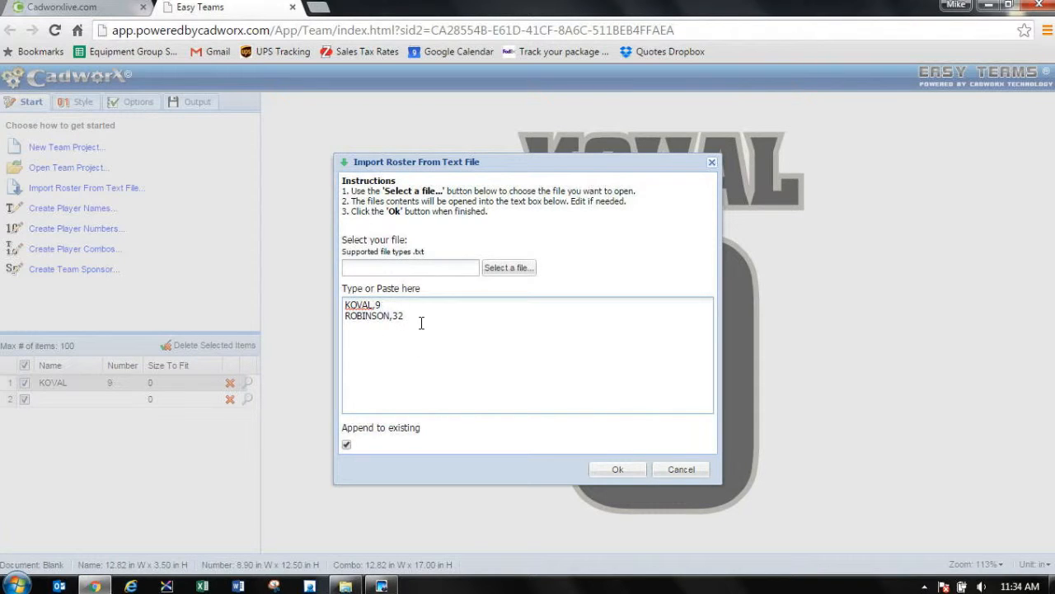
Step: Add three more players' last names to the roster text with the numbers 7, 6 and 2
{"action": "key", "text": "Return"}
{"action": "type", "text": "SMITH,7"}
{"action": "key", "text": "Return"}
{"action": "type", "text": "JONES,"}
{"action": "type", "text": "6 "}
{"action": "type", "text": "SETHMAN"}
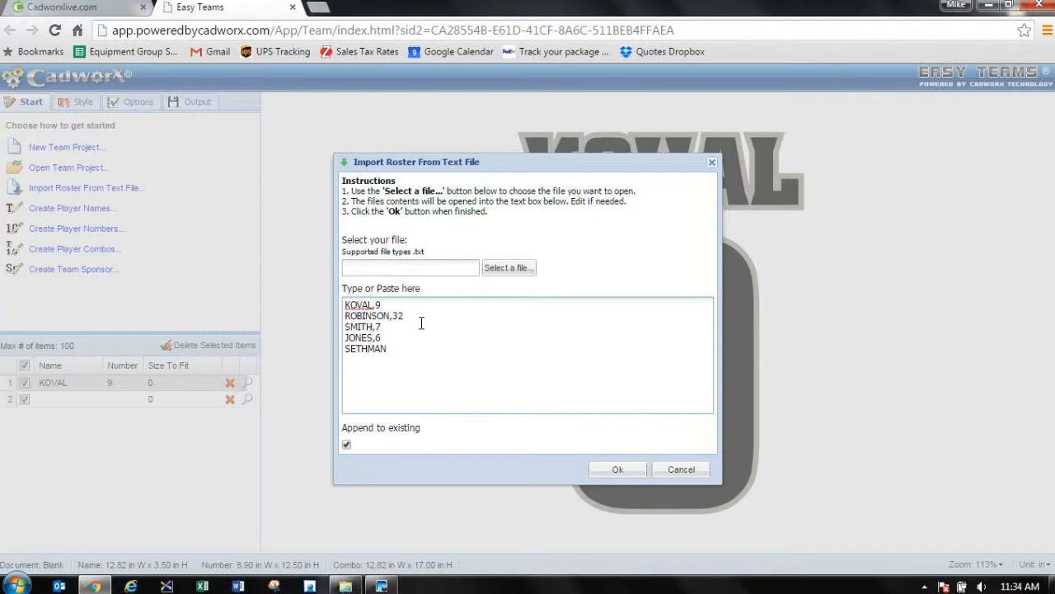
{"action": "type", "text": ", "}
{"action": "type", "text": "2"}
Step: Move the number 2 onto the same line as the last player's name and import the roster
{"action": "left_click_drag", "start_coordinate": [357, 361], "coordinate": [336, 353]}
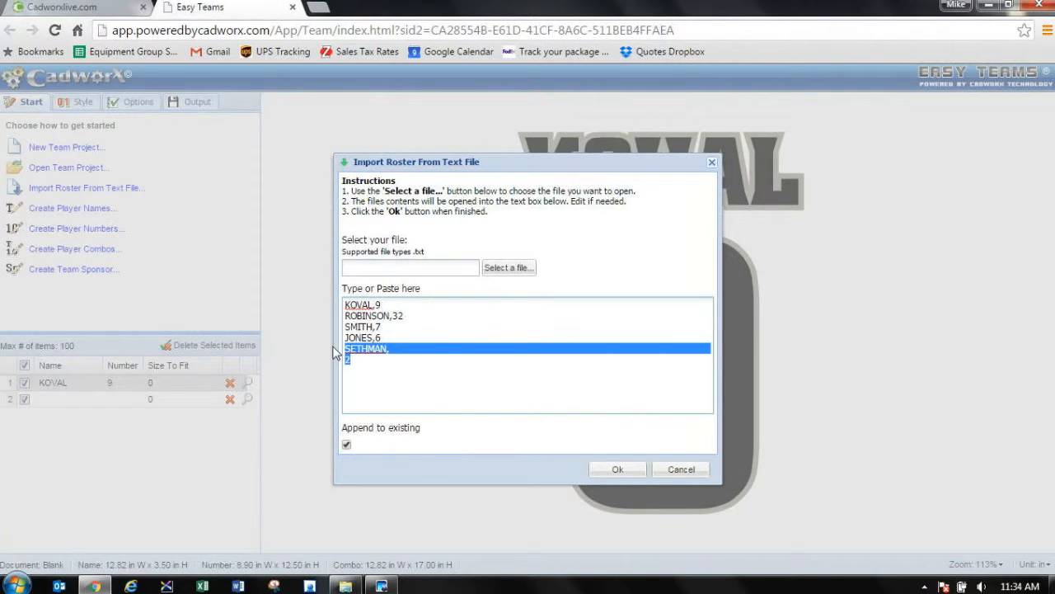
{"action": "left_click", "coordinate": [336, 353]}
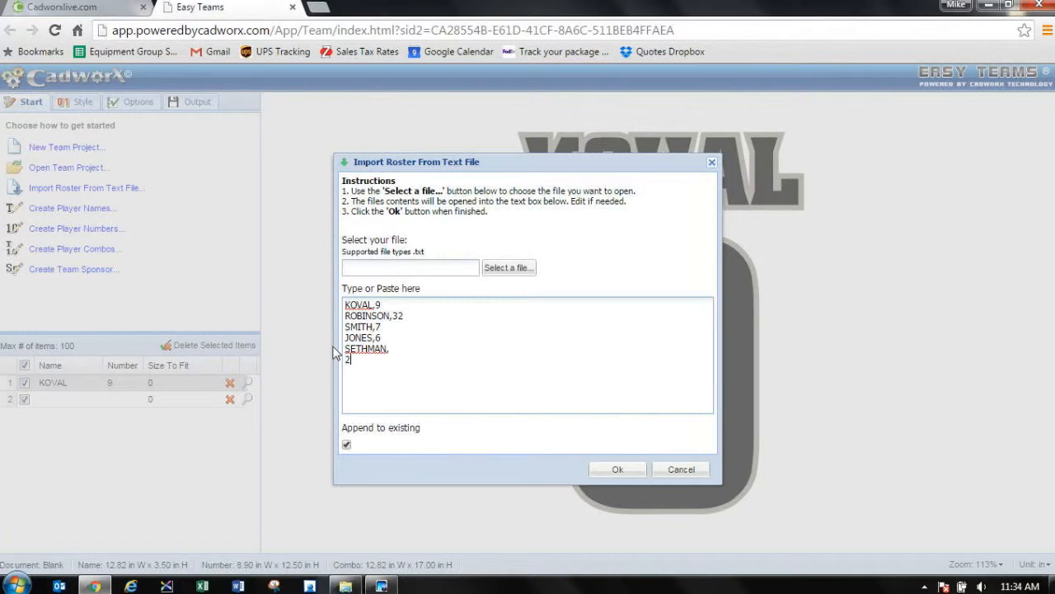
{"action": "key", "text": "BackSpace"}
{"action": "key", "text": "BackSpace"}
{"action": "type", "text": "2"}
{"action": "left_click", "coordinate": [617, 469]}
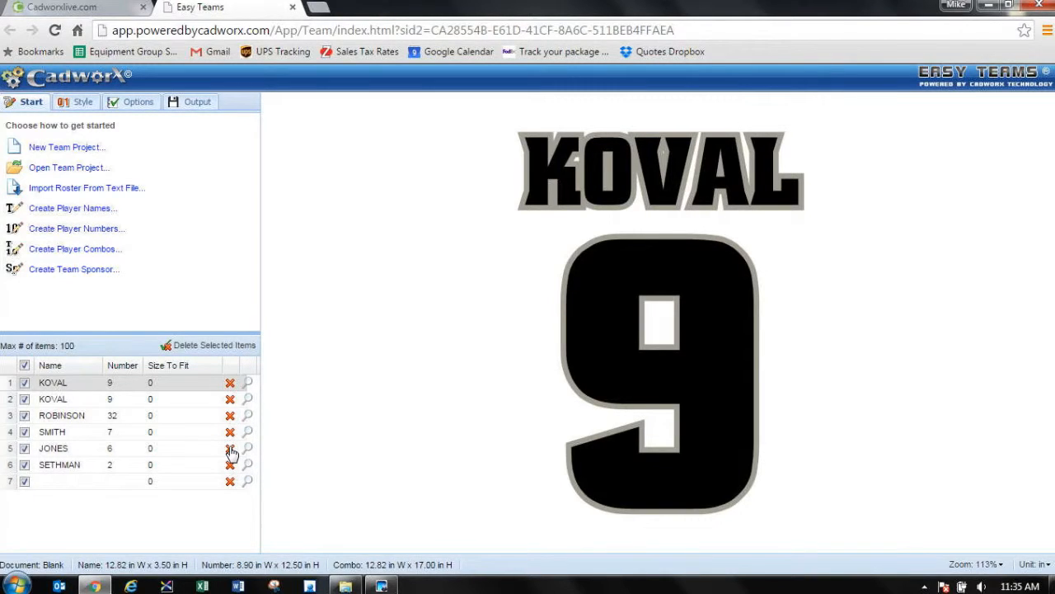
Step: Delete the duplicate 9 entry and the entries numbered 32, 7, 6 and 2 from the roster
{"action": "left_click", "coordinate": [230, 399]}
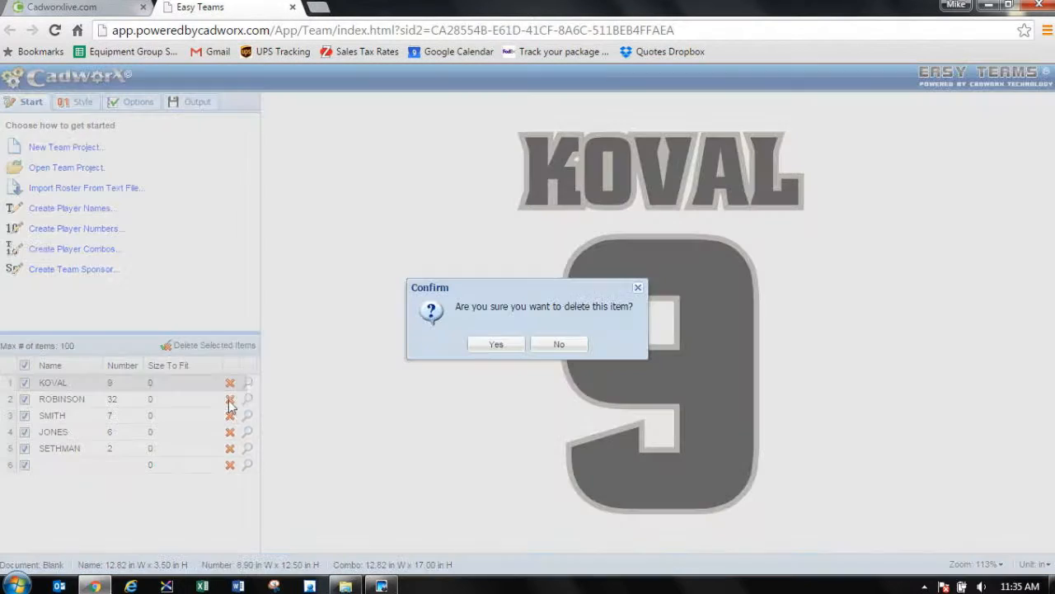
{"action": "left_click", "coordinate": [492, 345]}
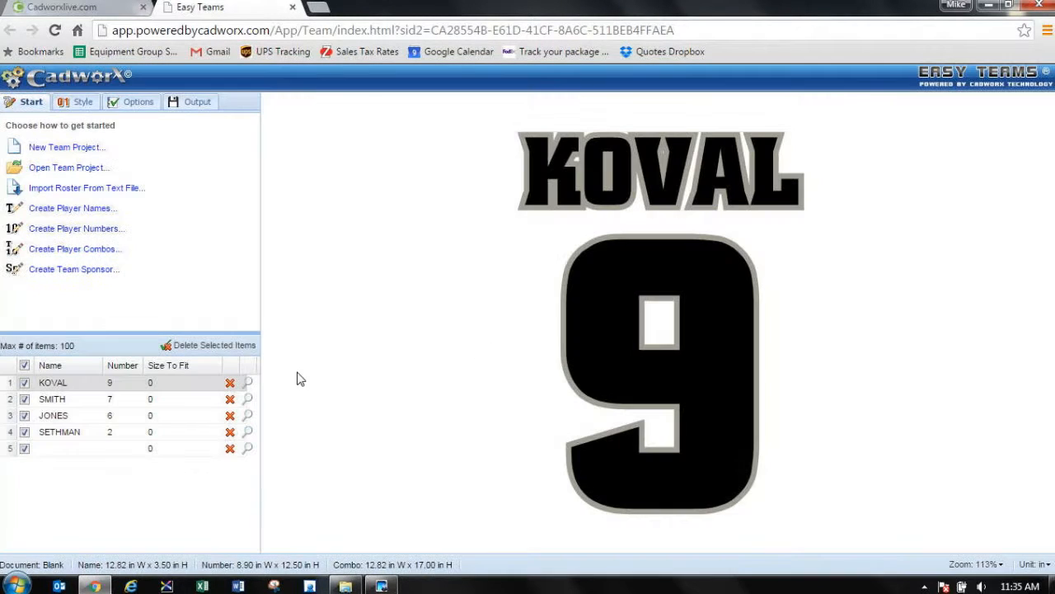
{"action": "left_click", "coordinate": [230, 399]}
{"action": "left_click", "coordinate": [488, 344]}
{"action": "left_click", "coordinate": [230, 399]}
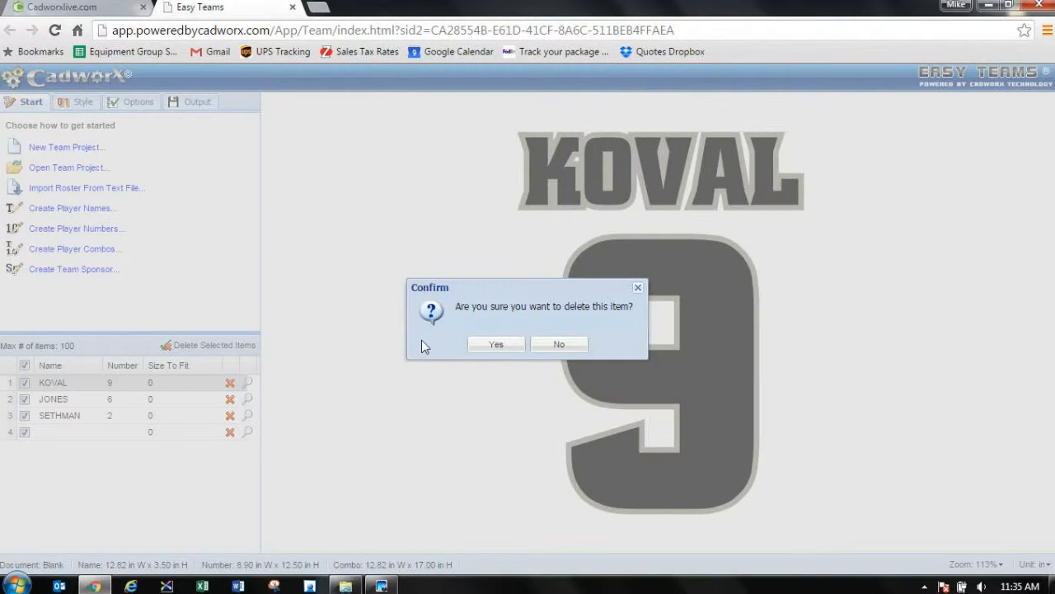
{"action": "left_click", "coordinate": [492, 345]}
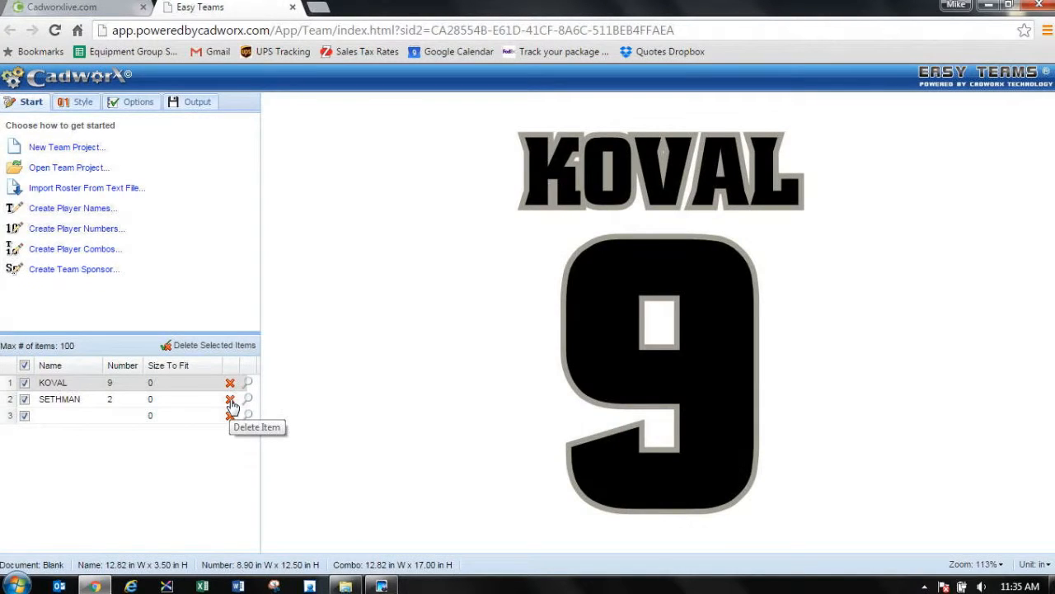
{"action": "left_click", "coordinate": [230, 399]}
{"action": "left_click", "coordinate": [495, 345]}
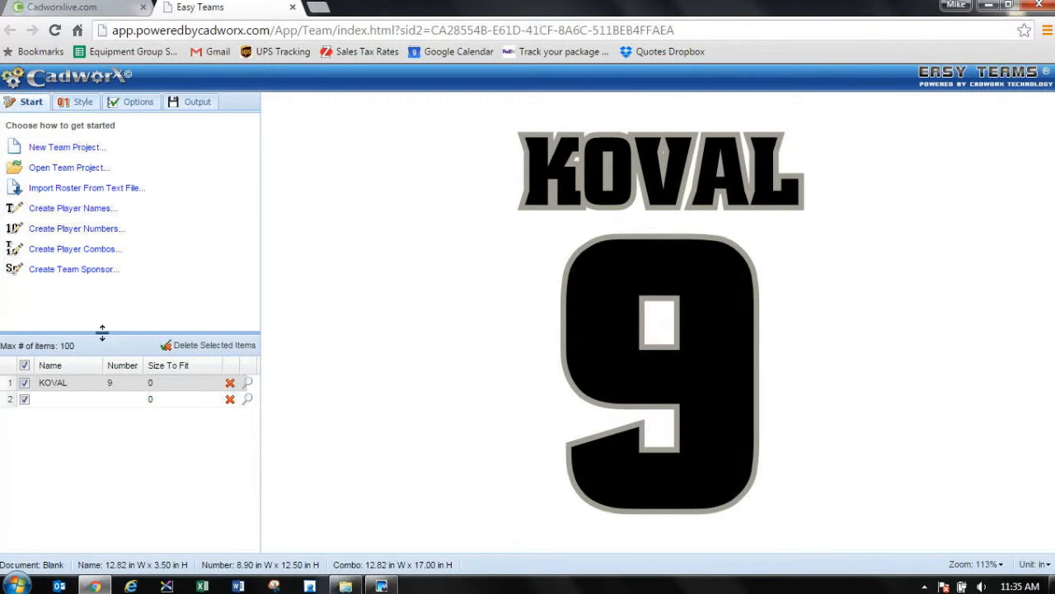
Step: Try adding and previewing a second roster entry with a player's last name and number 3, and delete that entry
{"action": "left_click", "coordinate": [94, 398]}
{"action": "type", "text": "ROBINSON"}
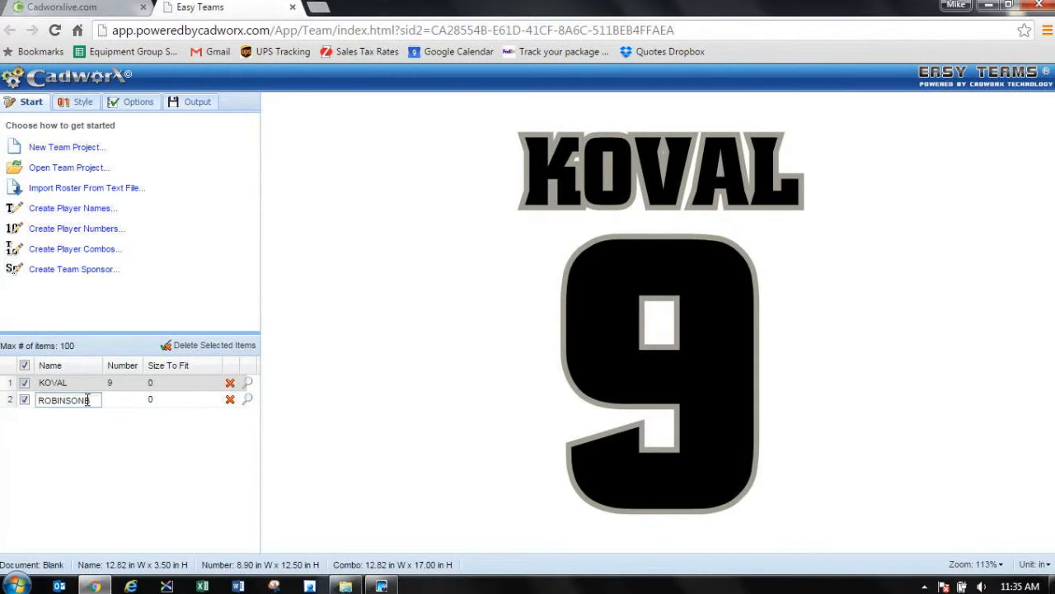
{"action": "key", "text": "Tab"}
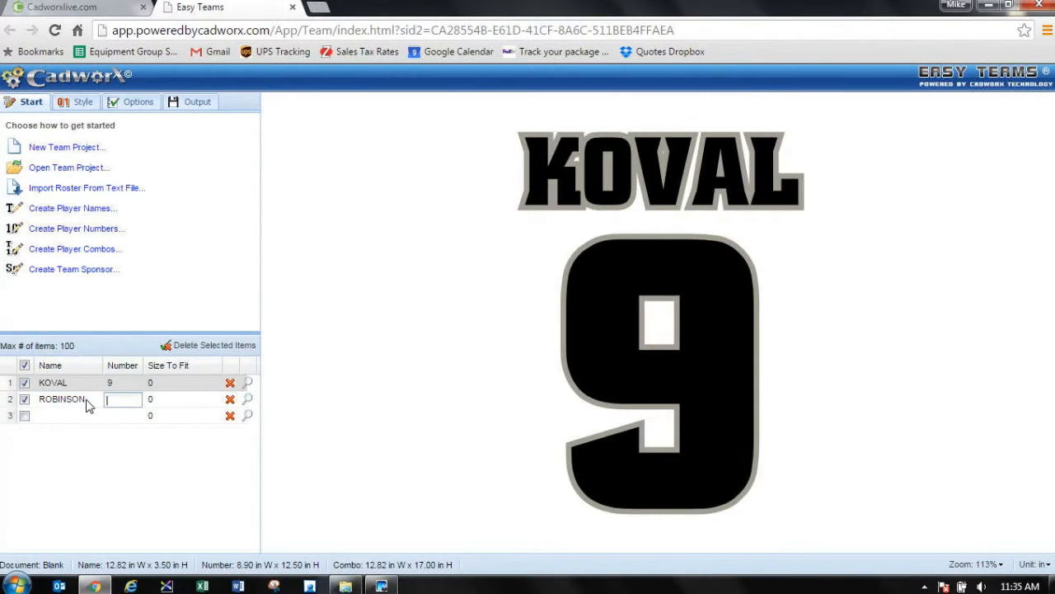
{"action": "type", "text": "3"}
{"action": "key", "text": "Tab"}
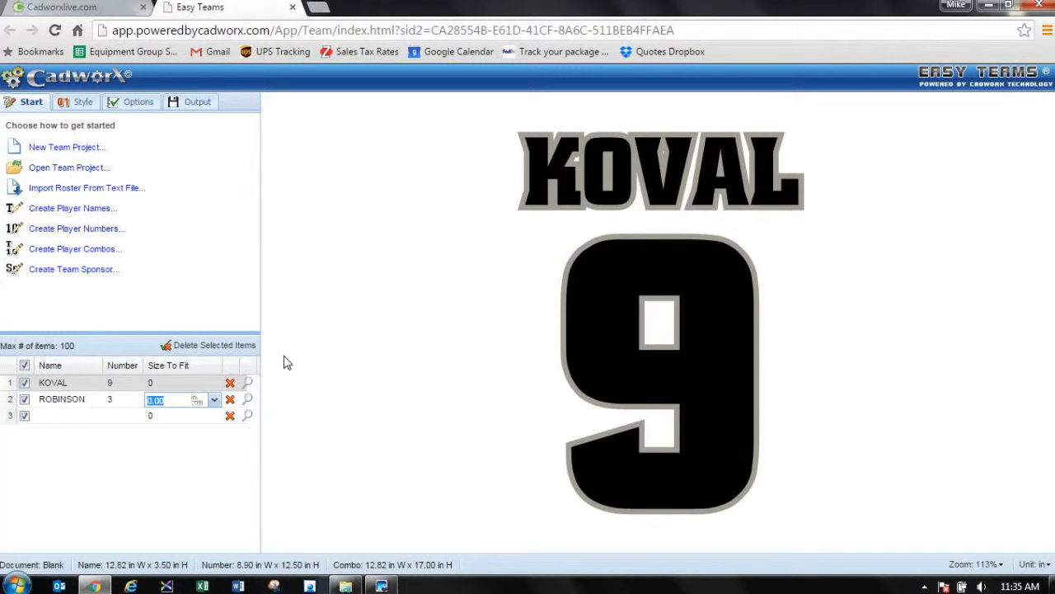
{"action": "left_click", "coordinate": [247, 400]}
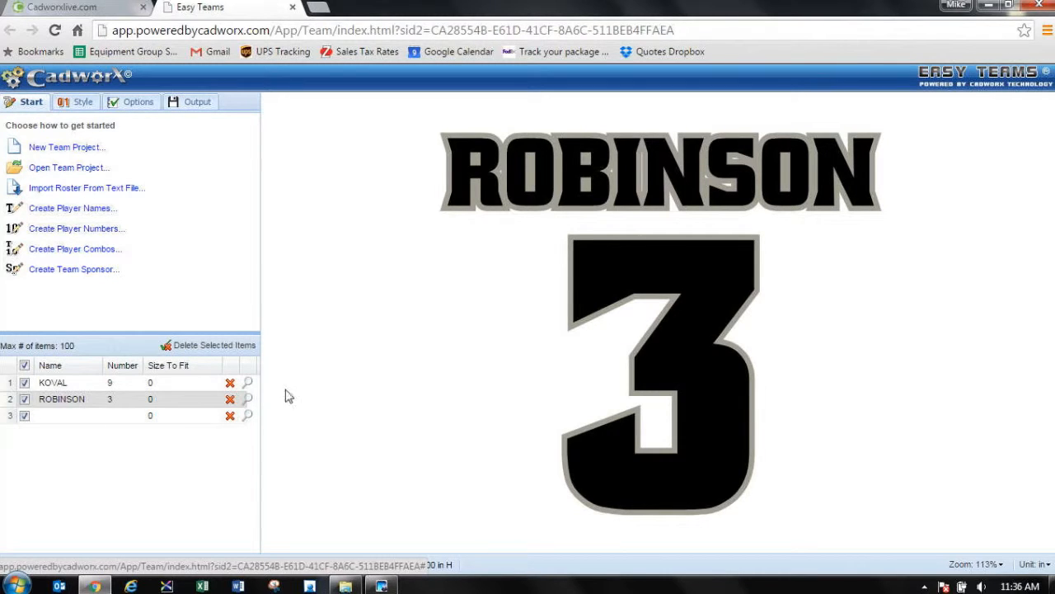
{"action": "left_click", "coordinate": [231, 400]}
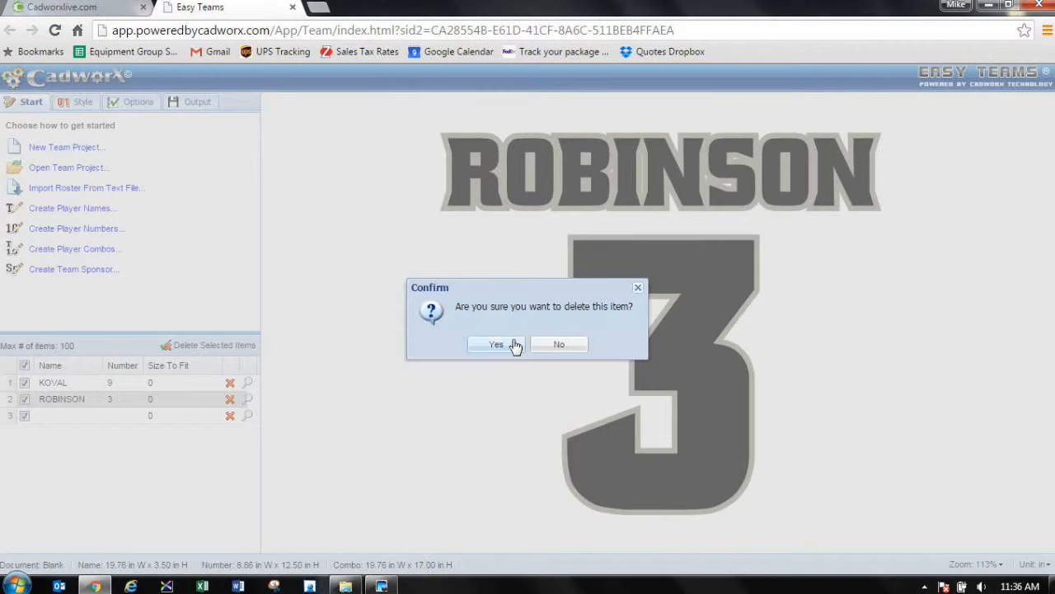
{"action": "left_click", "coordinate": [518, 346]}
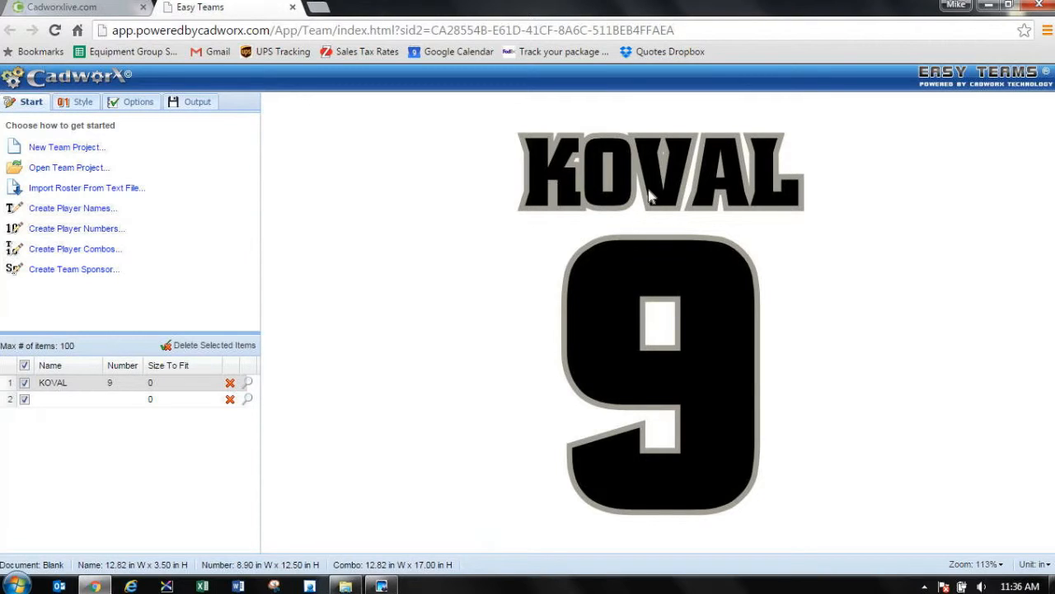
Step: Set the gap between the player name and number to 2.00 inches in the combo options
{"action": "left_click", "coordinate": [133, 102]}
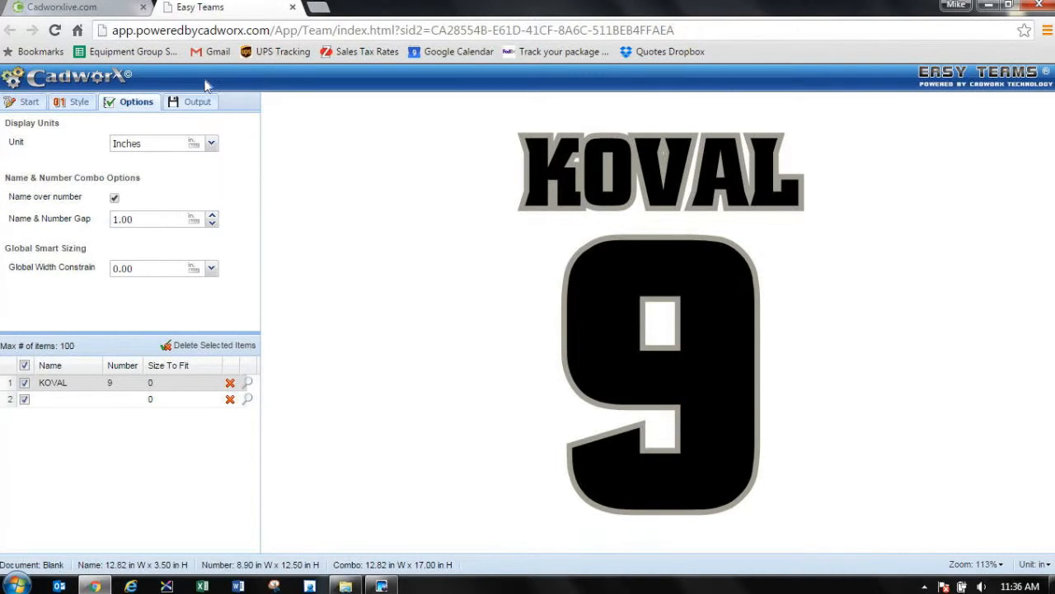
{"action": "left_click", "coordinate": [117, 220]}
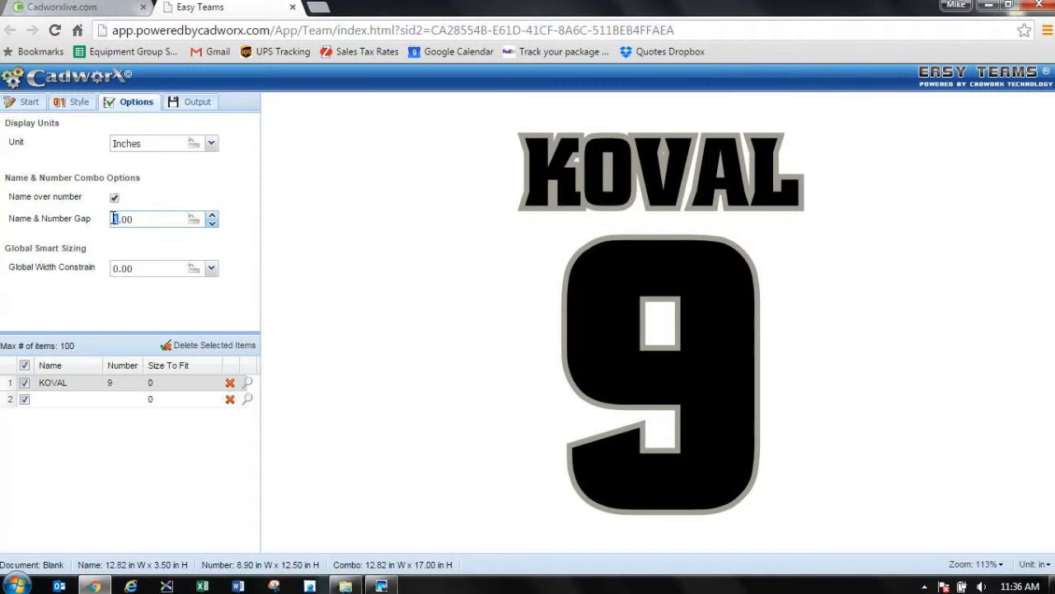
{"action": "type", "text": "2"}
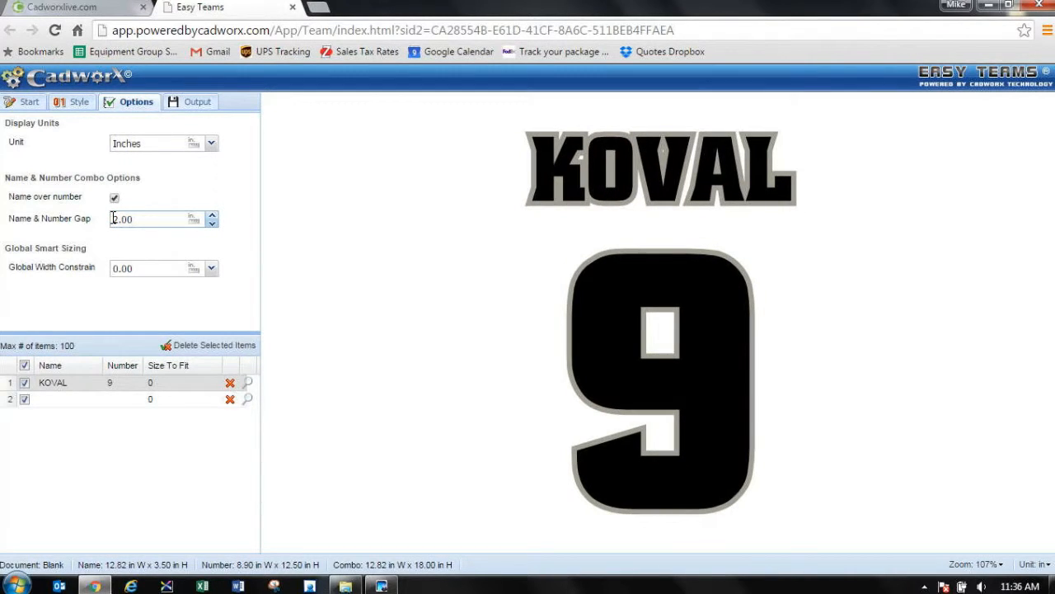
Step: Export the selected name and number combo as a Vector Cut (Pltx) file with a material width of 13.5
{"action": "left_click", "coordinate": [202, 105]}
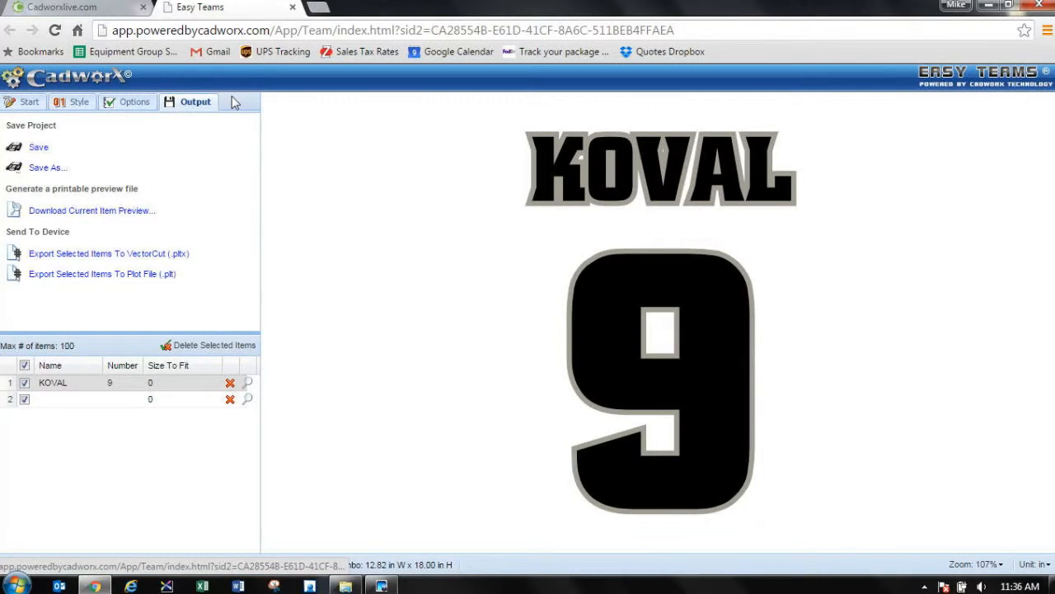
{"action": "left_click", "coordinate": [158, 257]}
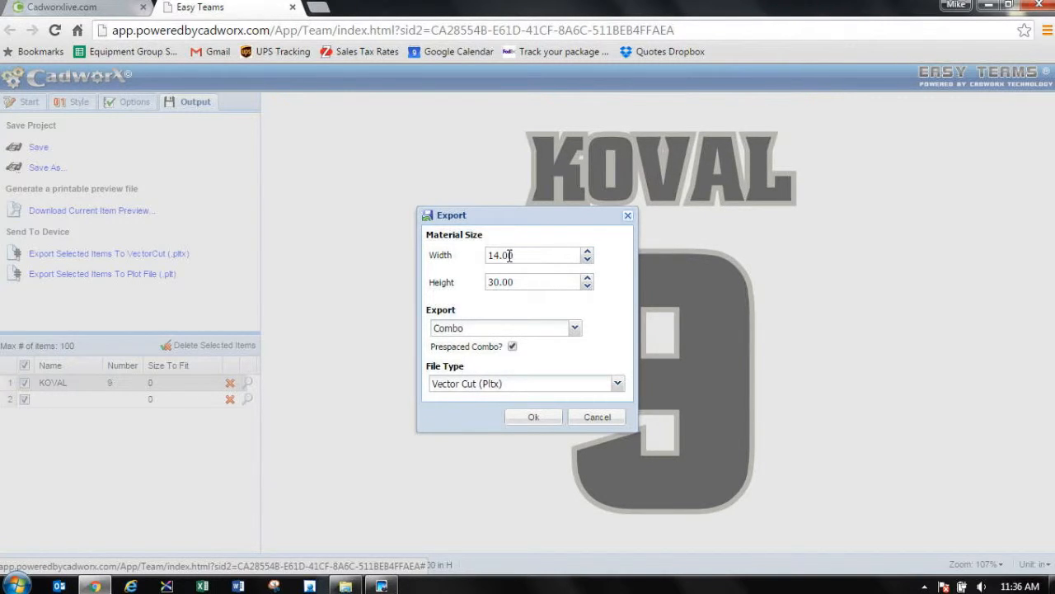
{"action": "left_click_drag", "start_coordinate": [501, 256], "coordinate": [468, 255]}
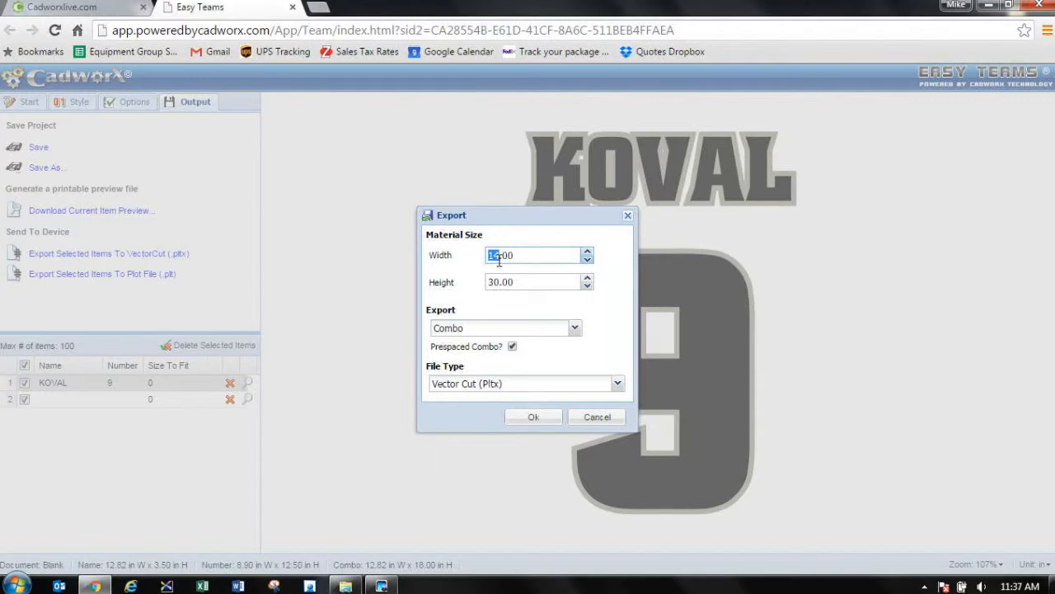
{"action": "type", "text": "14"}
{"action": "left_click_drag", "start_coordinate": [536, 255], "coordinate": [427, 253]}
{"action": "type", "text": "13.5"}
{"action": "key", "text": "Tab"}
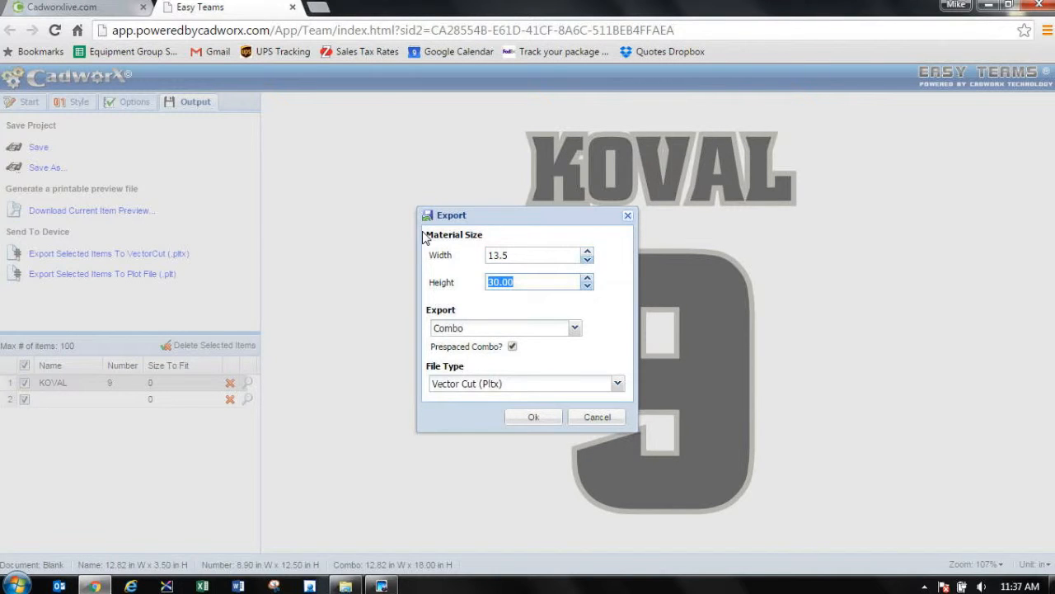
{"action": "left_click", "coordinate": [538, 417]}
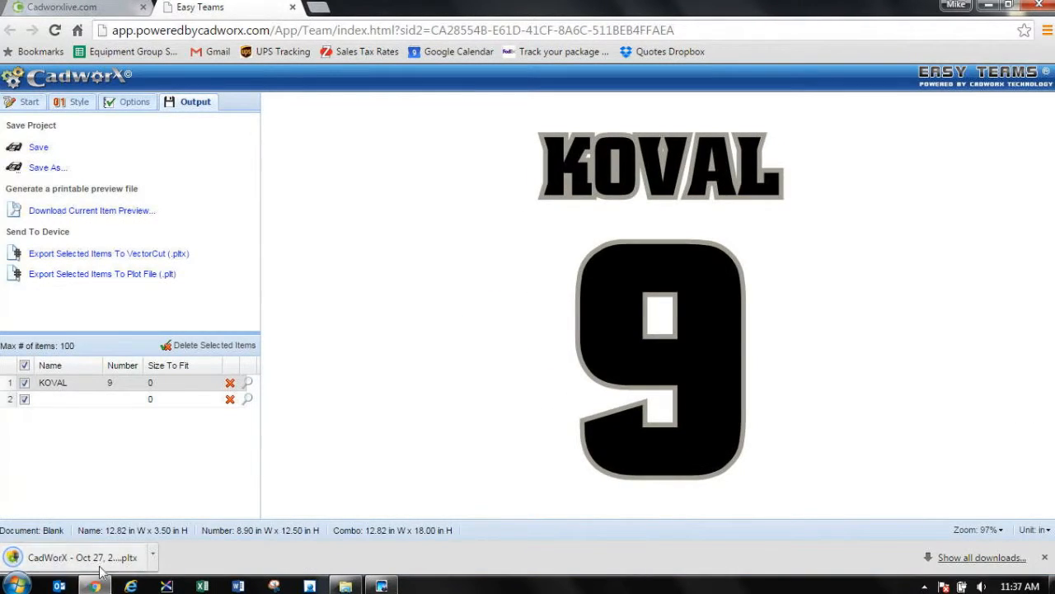
Step: Open the downloaded .pltx file in Vector Cut and maximize the program window
{"action": "left_click", "coordinate": [70, 557]}
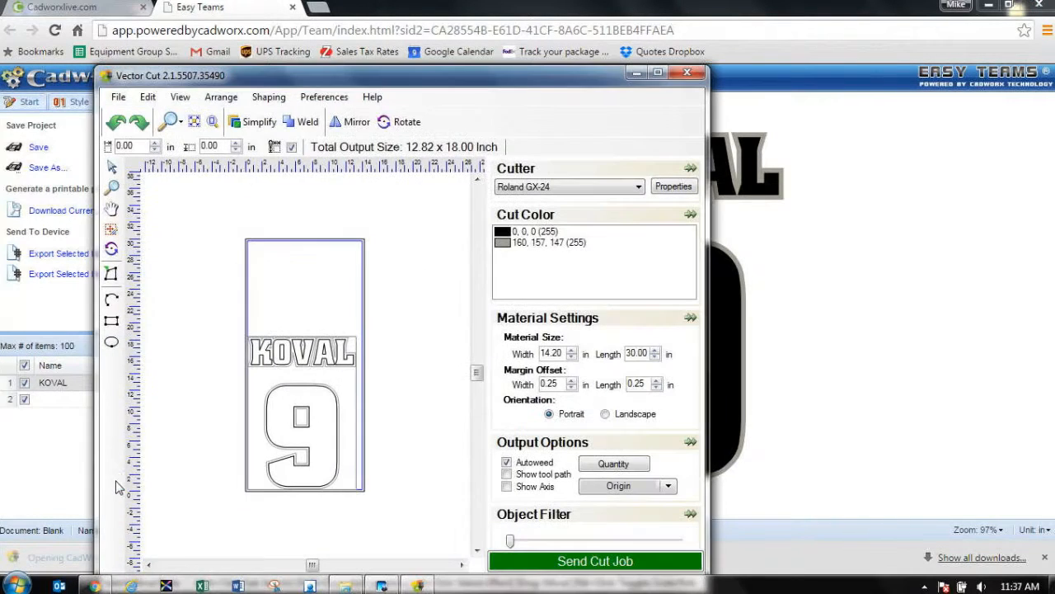
{"action": "left_click_drag", "start_coordinate": [534, 76], "coordinate": [569, 4]}
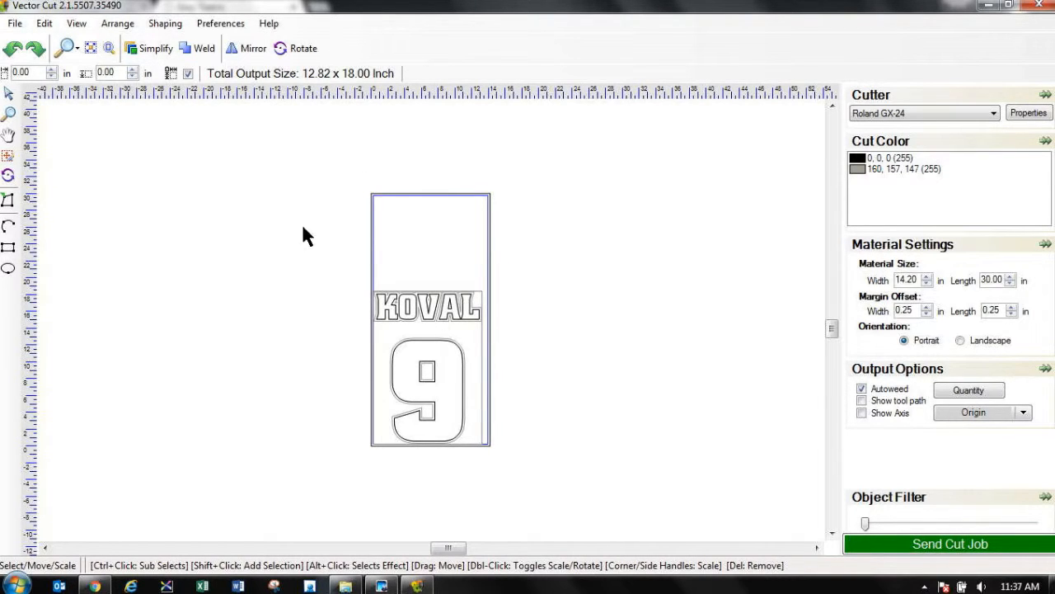
{"action": "scroll", "coordinate": [419, 318], "scroll_direction": "up", "scroll_amount": 2}
{"action": "scroll", "coordinate": [438, 337], "scroll_direction": "up", "scroll_amount": 1}
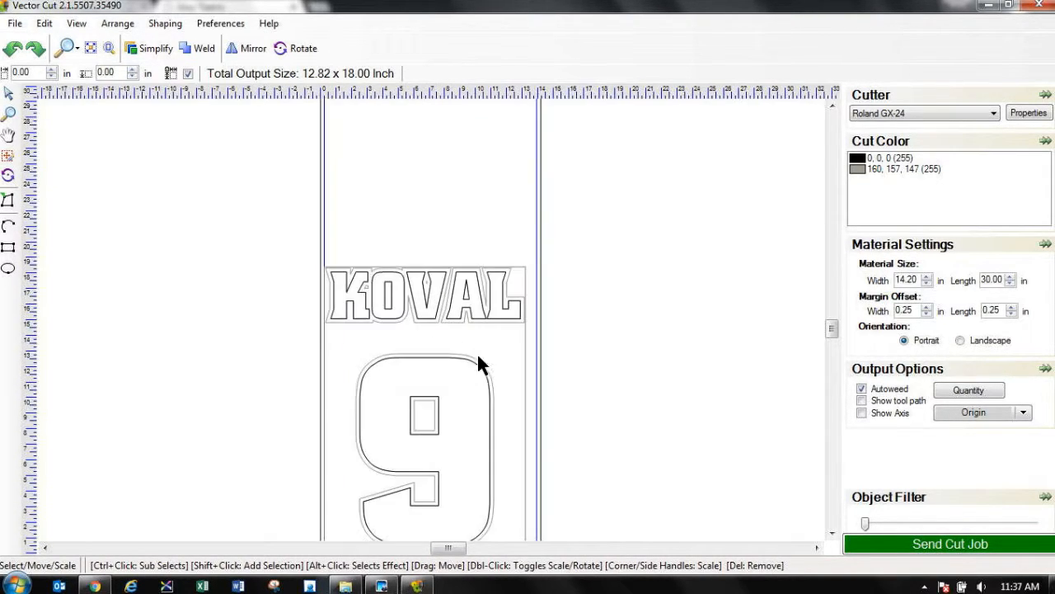
{"action": "left_click", "coordinate": [832, 534]}
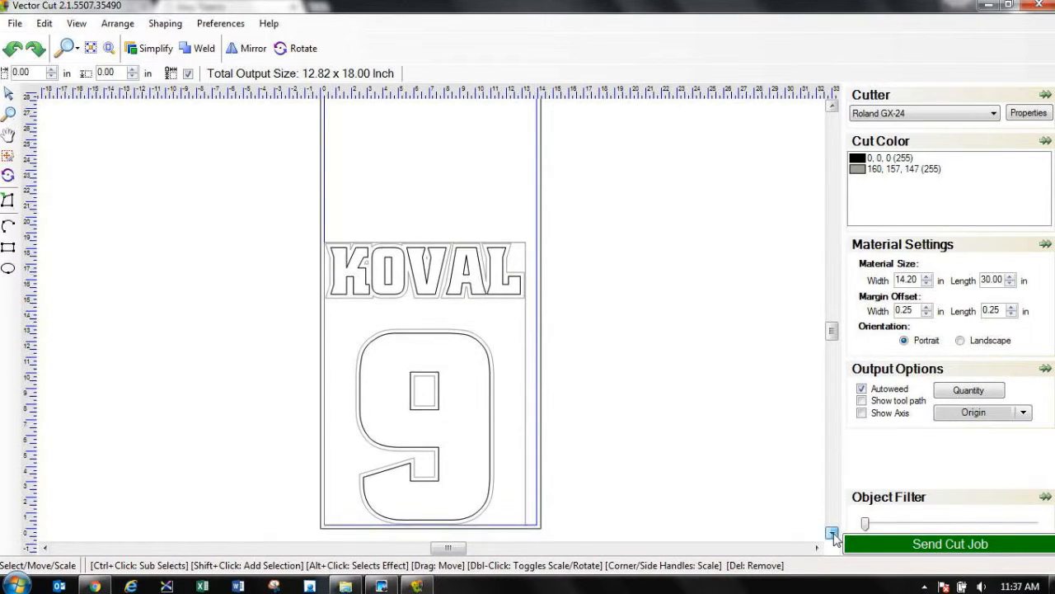
{"action": "left_click", "coordinate": [832, 533]}
{"action": "left_click", "coordinate": [832, 534]}
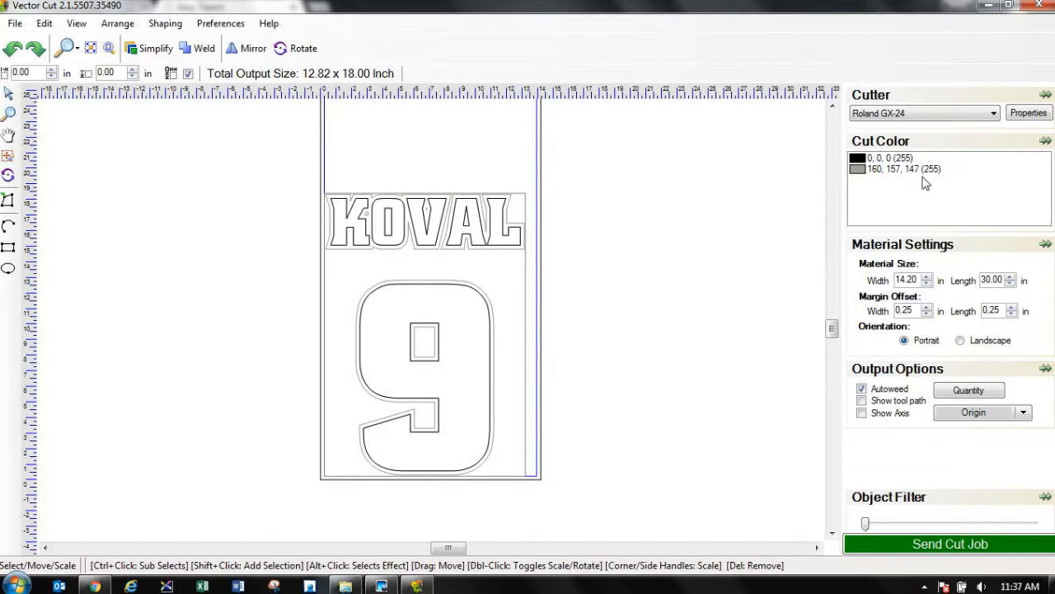
Step: Check the black cut color, isolate the grey 160, 157, 147 layer, and turn off Autoweed
{"action": "left_click", "coordinate": [889, 170]}
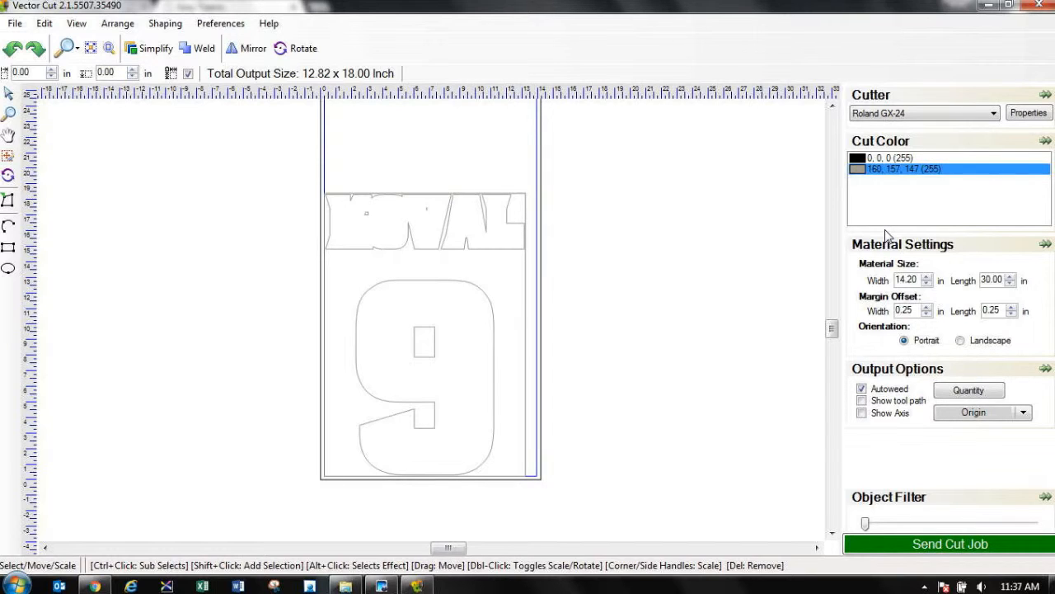
{"action": "left_click", "coordinate": [884, 157]}
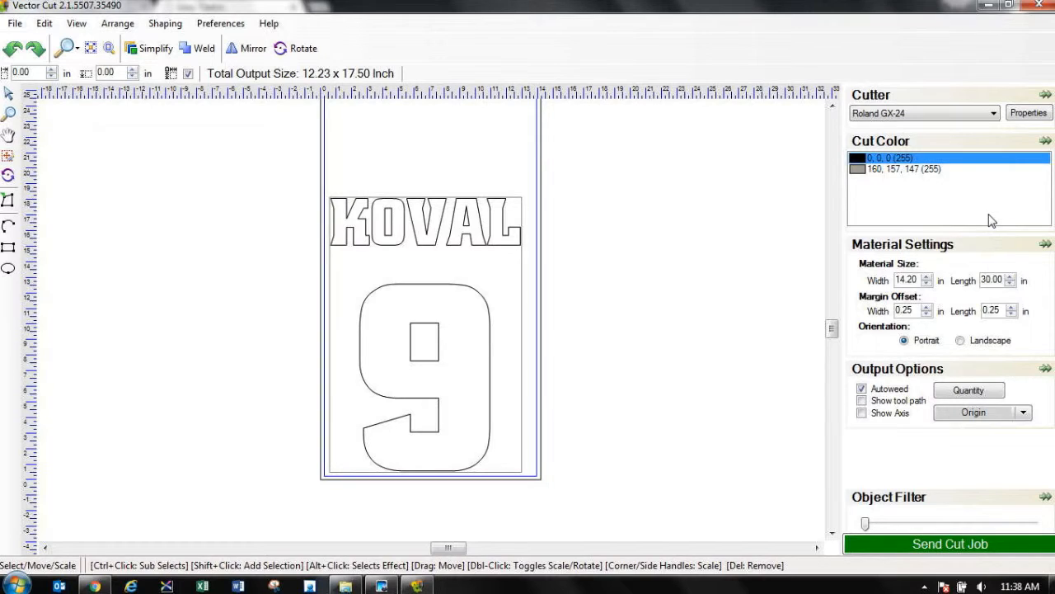
{"action": "left_click", "coordinate": [898, 169]}
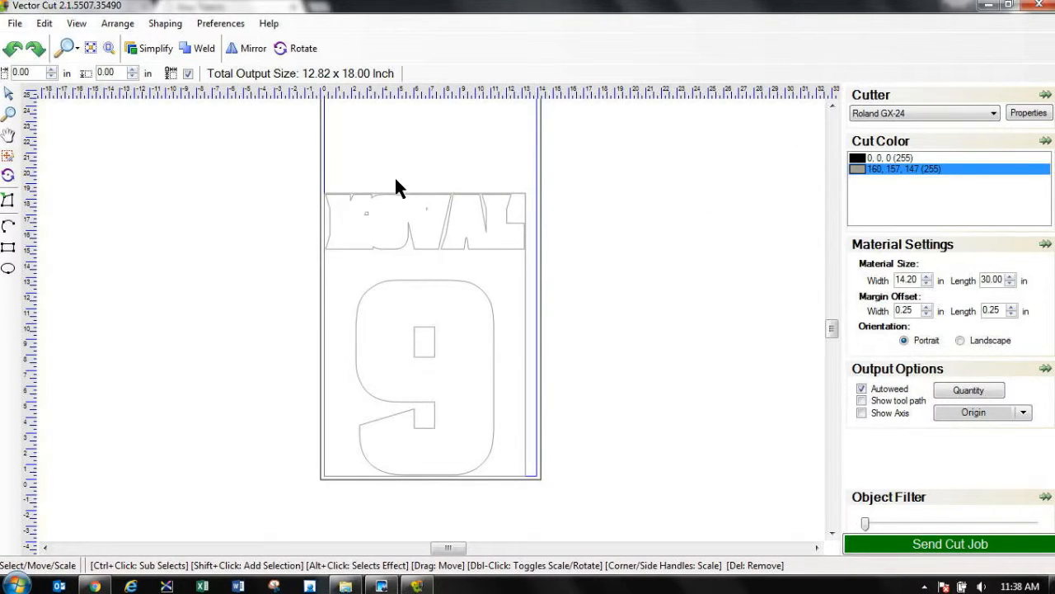
{"action": "left_click", "coordinate": [862, 389]}
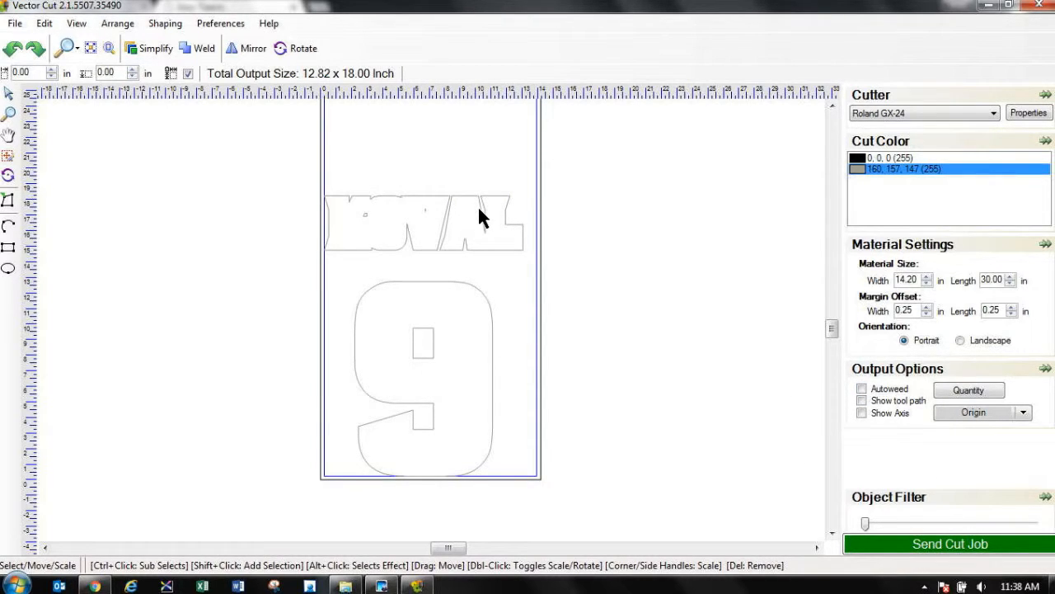
Step: Choose the Graphtec CE-6000 cutter with printer port Graphtec CE6000 (Copy 2), check its orientation, and accept the properties
{"action": "left_click", "coordinate": [996, 114]}
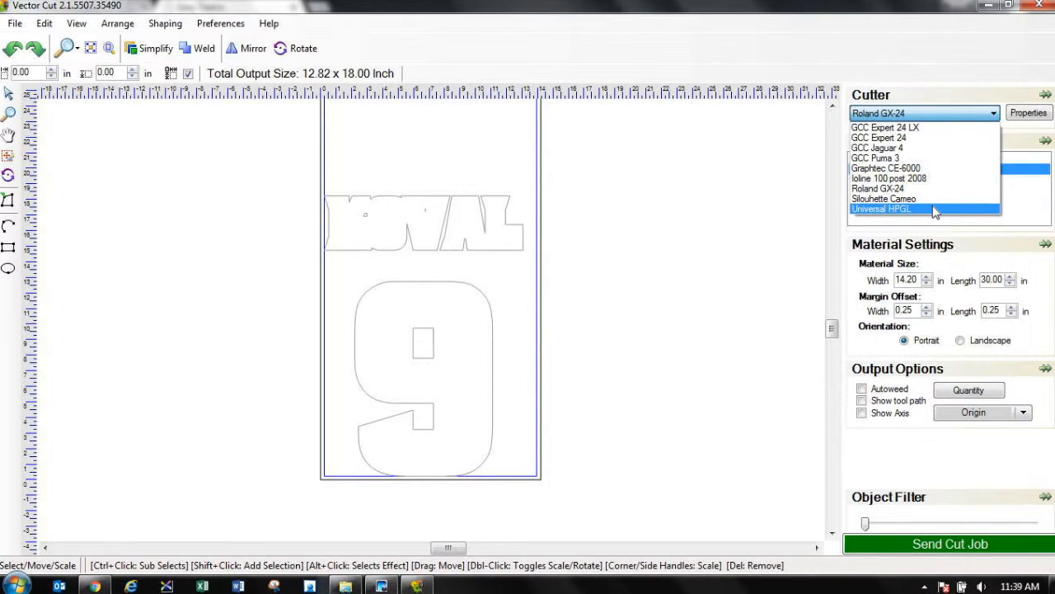
{"action": "left_click", "coordinate": [896, 168]}
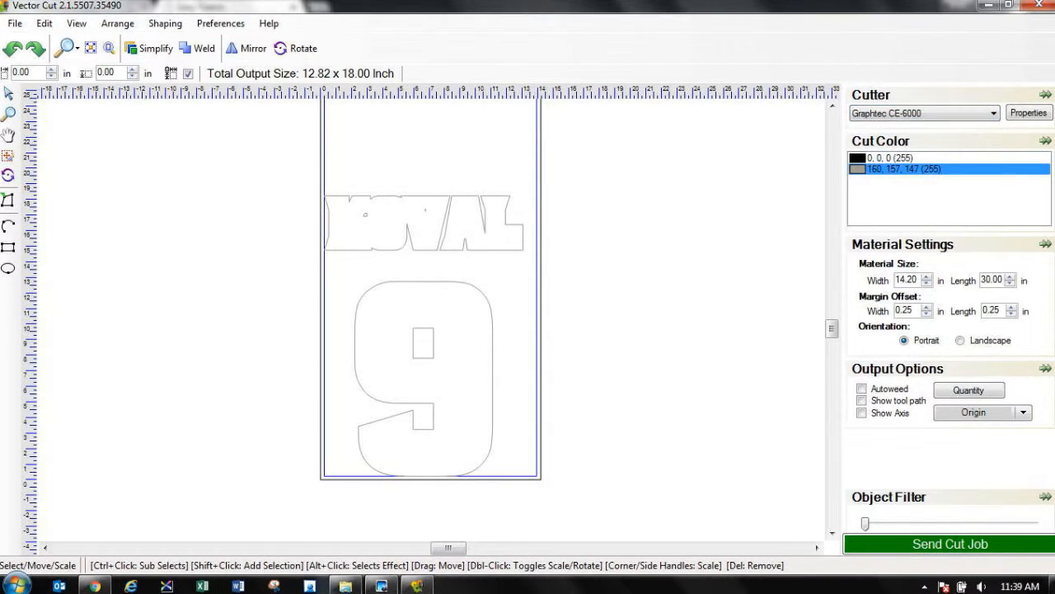
{"action": "left_click", "coordinate": [1029, 114]}
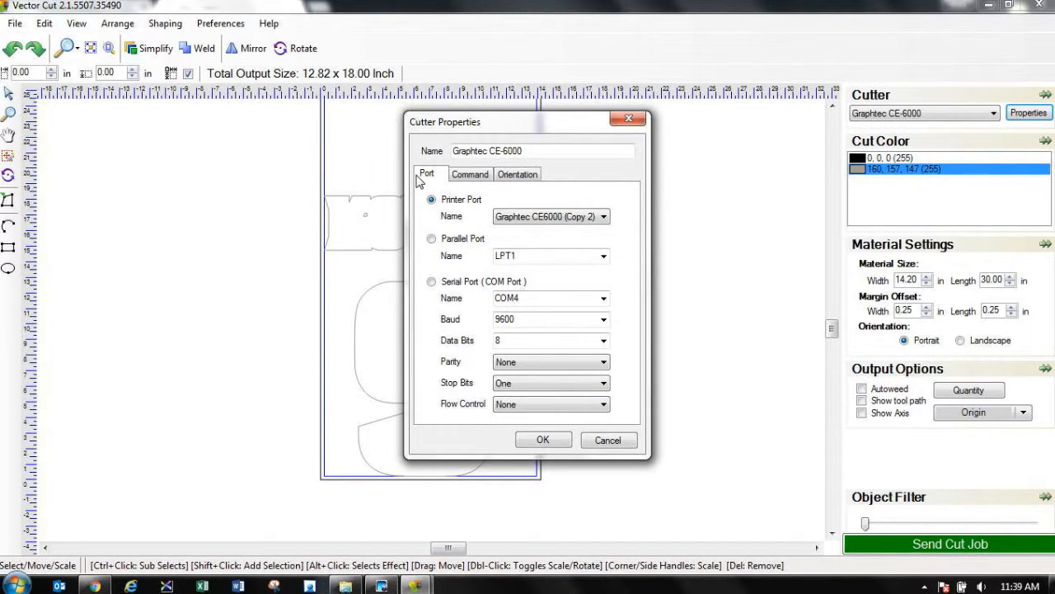
{"action": "left_click", "coordinate": [604, 219]}
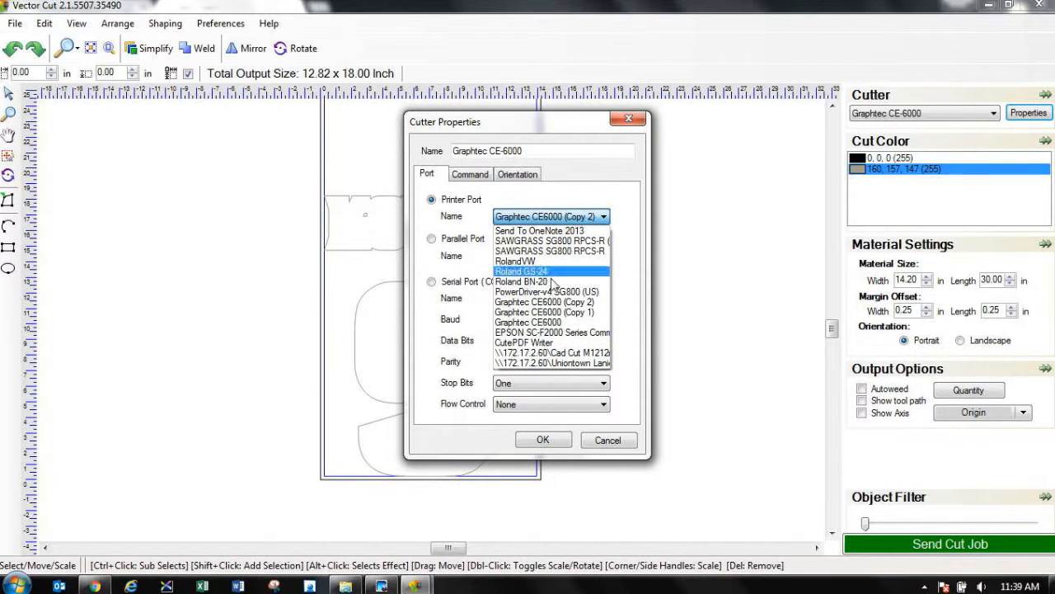
{"action": "left_click", "coordinate": [588, 303]}
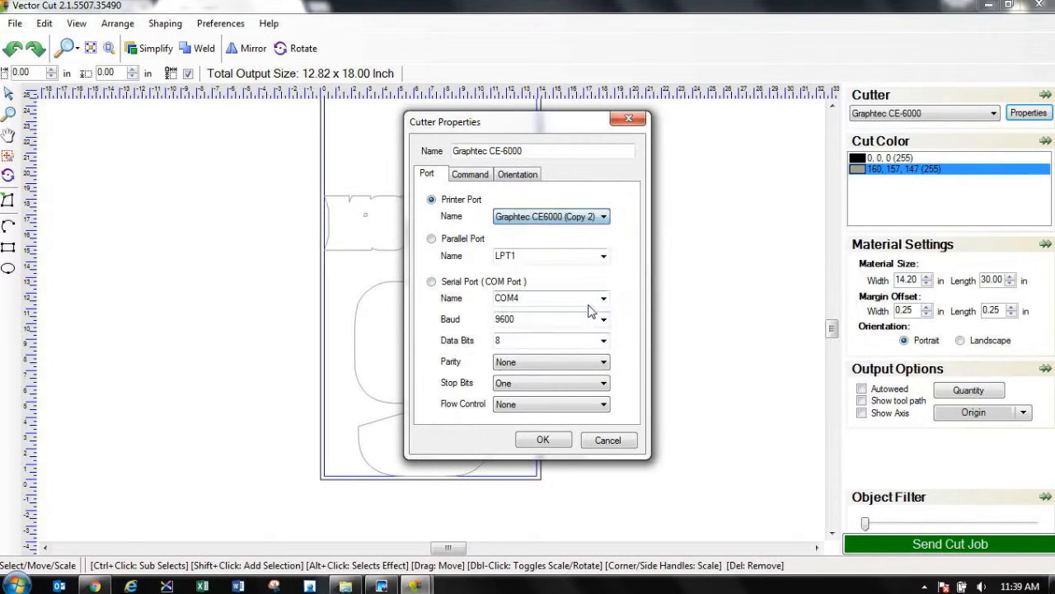
{"action": "left_click", "coordinate": [532, 175]}
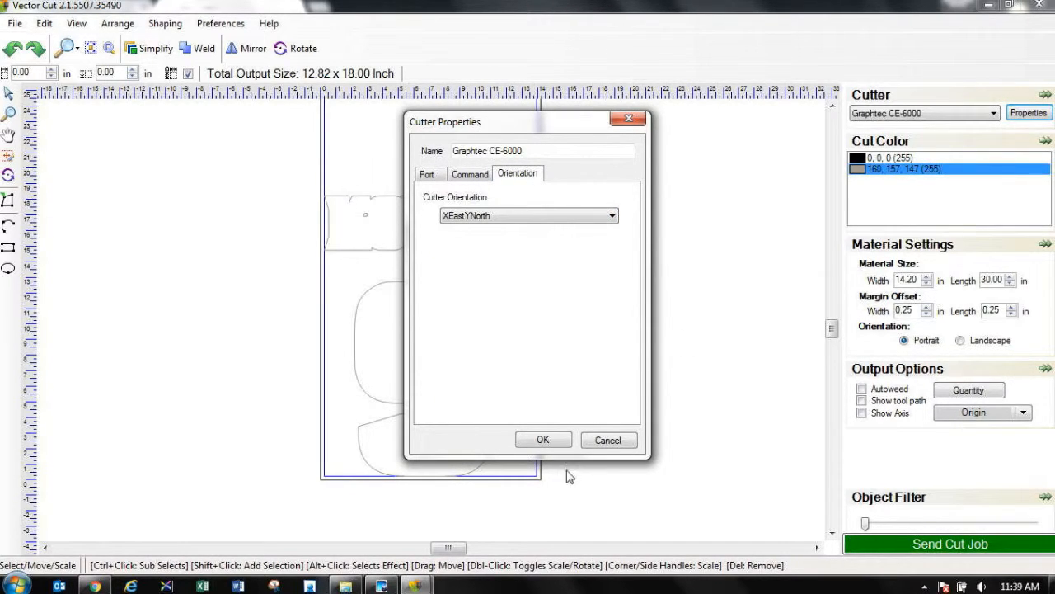
{"action": "left_click", "coordinate": [542, 441]}
Step: Select the whole name and number artwork in the grey layer and mirror it
{"action": "mouse_move", "coordinate": [257, 149]}
{"action": "left_mouse_down"}
{"action": "mouse_move", "coordinate": [440, 377]}
{"action": "mouse_move", "coordinate": [652, 515]}
{"action": "mouse_move", "coordinate": [630, 487]}
{"action": "mouse_move", "coordinate": [646, 512]}
{"action": "mouse_move", "coordinate": [644, 501]}
{"action": "left_mouse_up"}
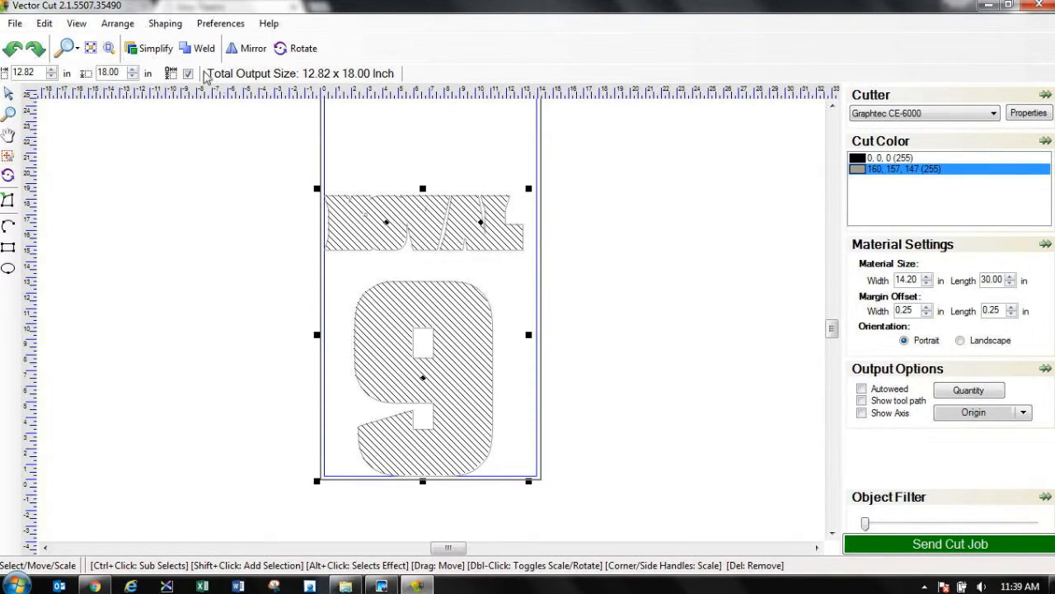
{"action": "left_click", "coordinate": [247, 48]}
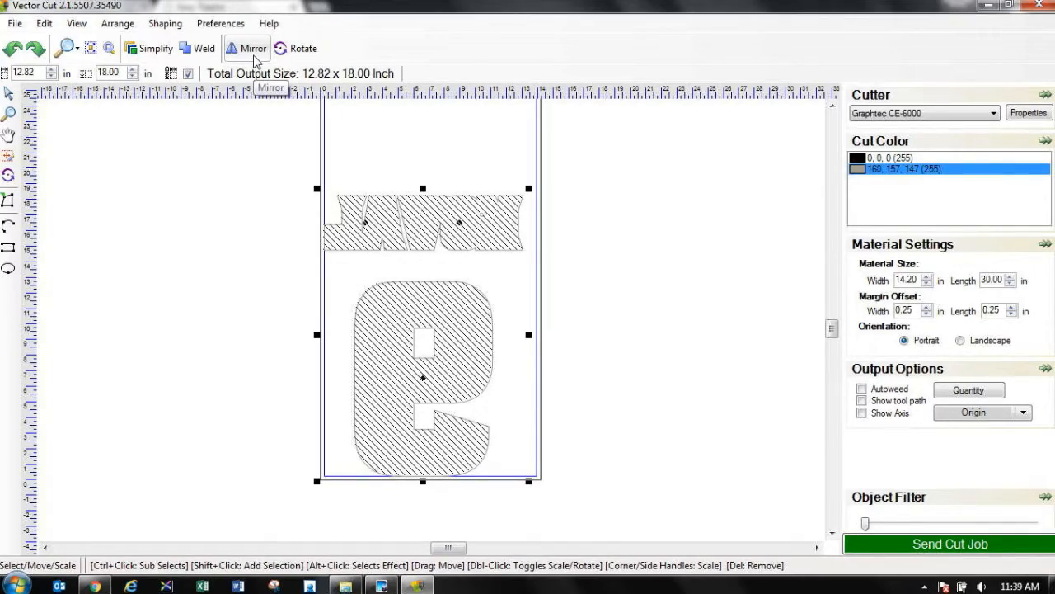
{"action": "left_click", "coordinate": [224, 165]}
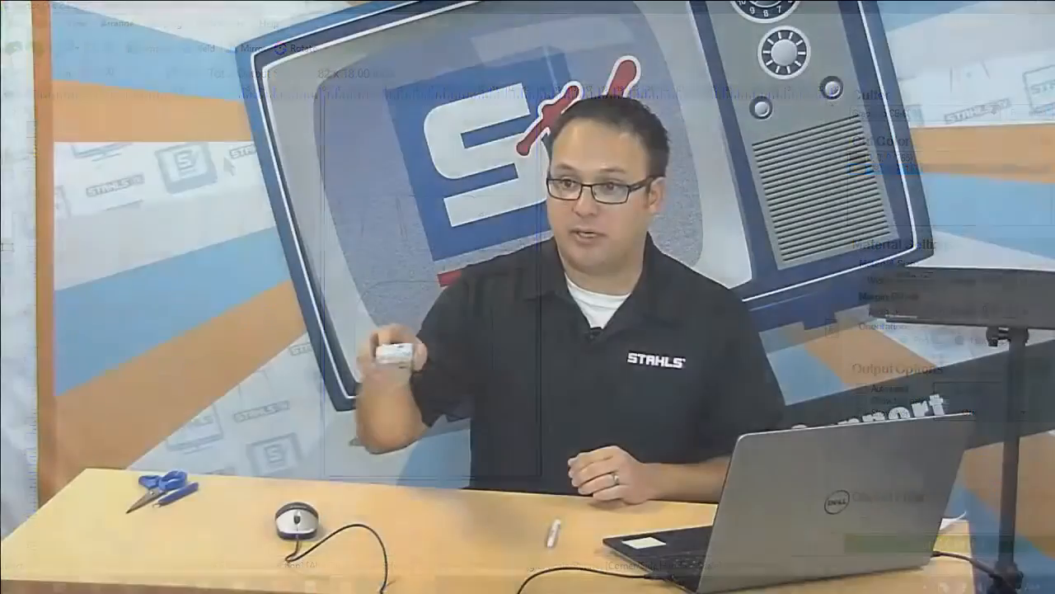